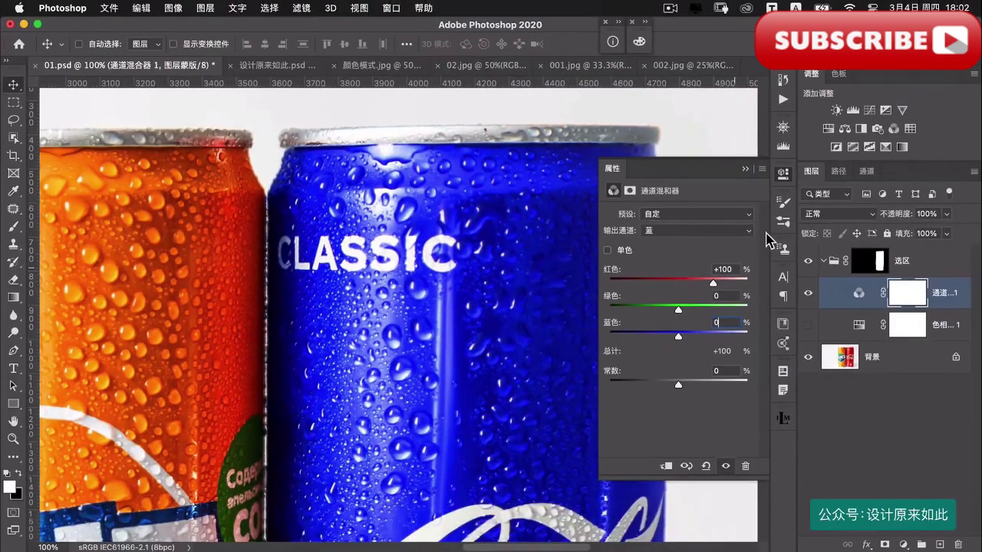
- Compare the Hue/Saturation and Channel Mixer recolouring of the Cola can by toggling both adjustment layers, leaving only Channel Mixer visible
{"action": "left_click", "coordinate": [388, 177]}
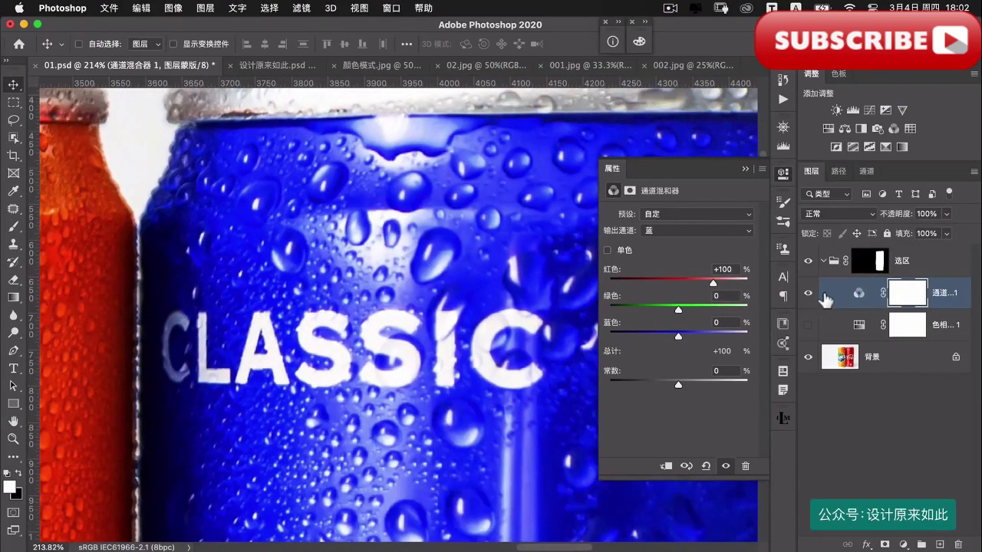
{"action": "left_click", "coordinate": [810, 292]}
{"action": "left_click", "coordinate": [808, 292]}
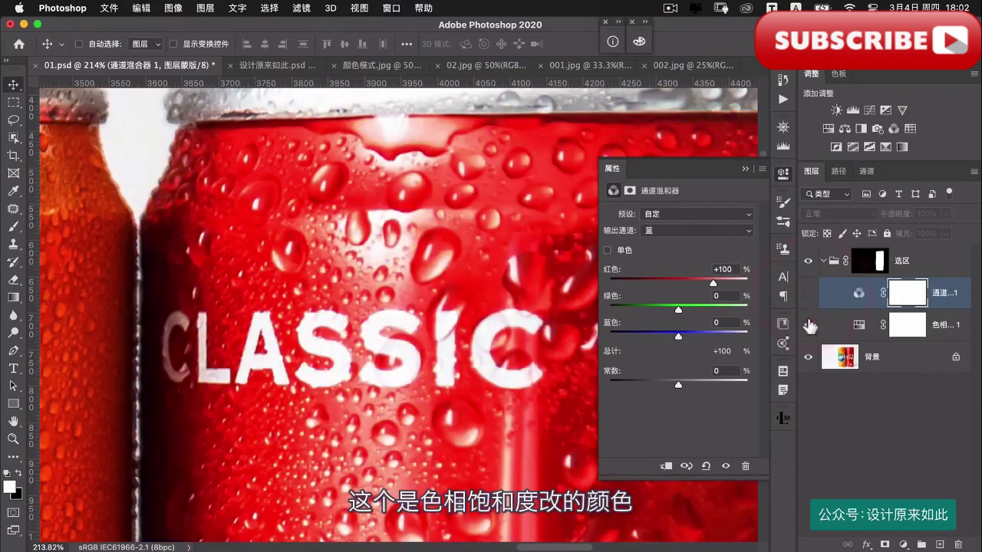
{"action": "left_click", "coordinate": [808, 325]}
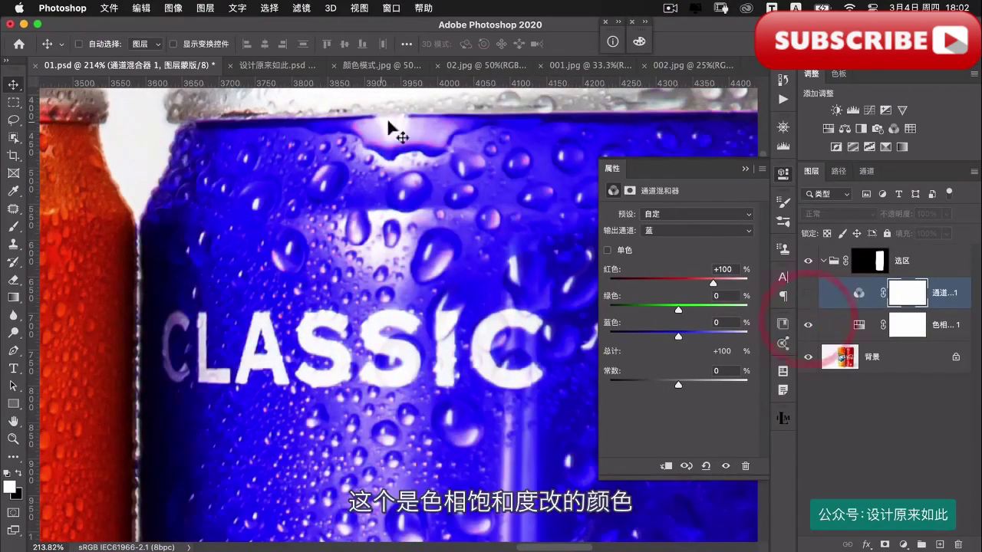
{"action": "left_click", "coordinate": [428, 178]}
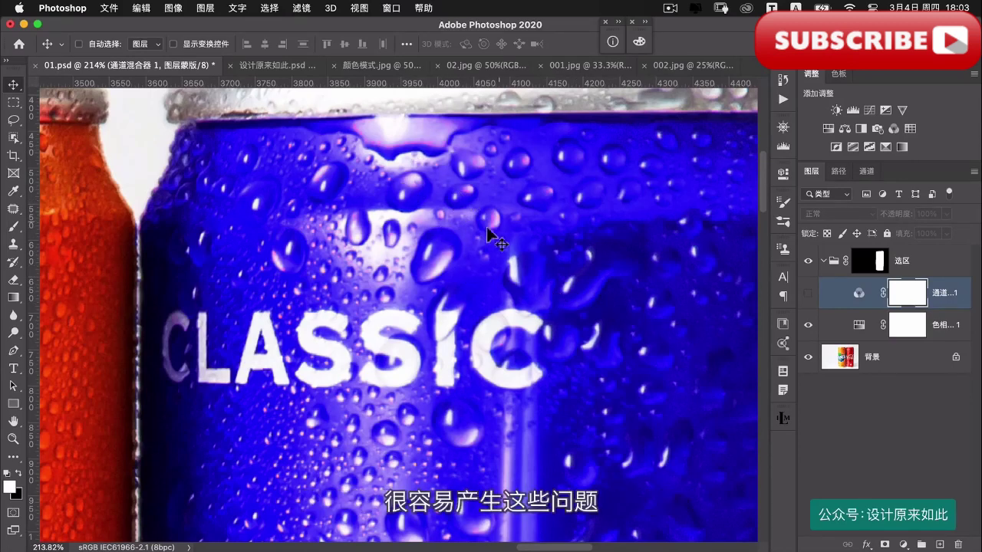
{"action": "left_click", "coordinate": [807, 292]}
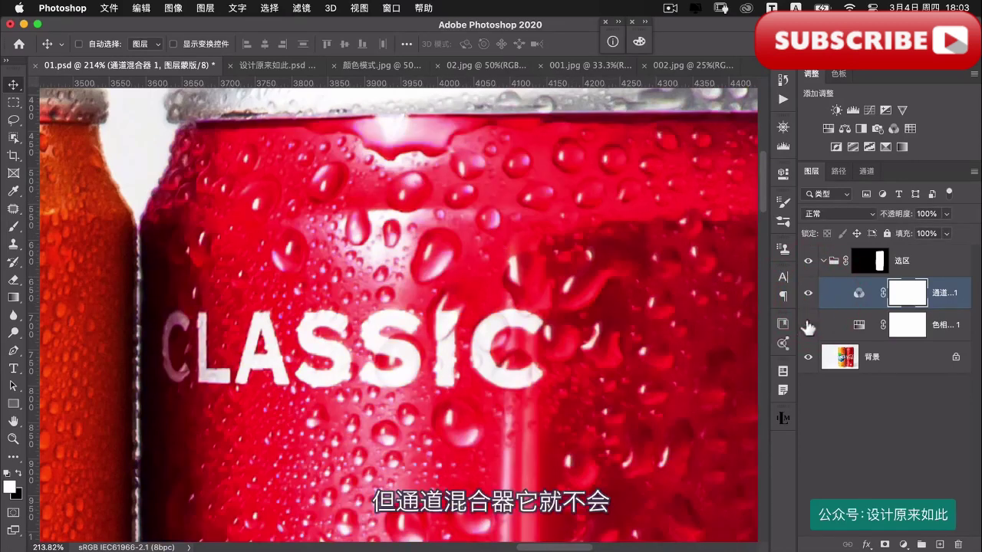
{"action": "left_click", "coordinate": [807, 324]}
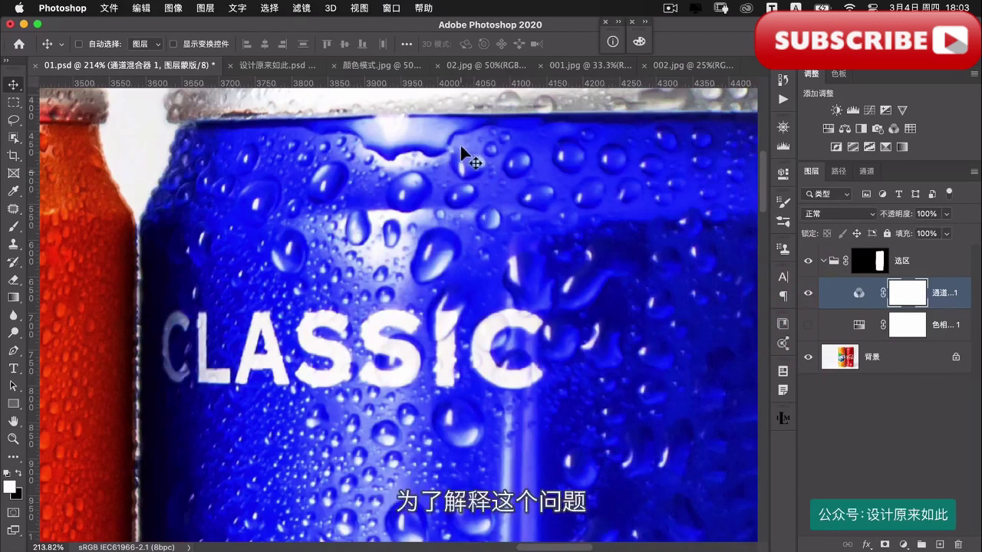
- Detach the Channels (通道) panel and float it over the canvas beside the tools
{"action": "left_click", "coordinate": [866, 171]}
{"action": "left_click_drag", "start_coordinate": [866, 171], "coordinate": [64, 158]}
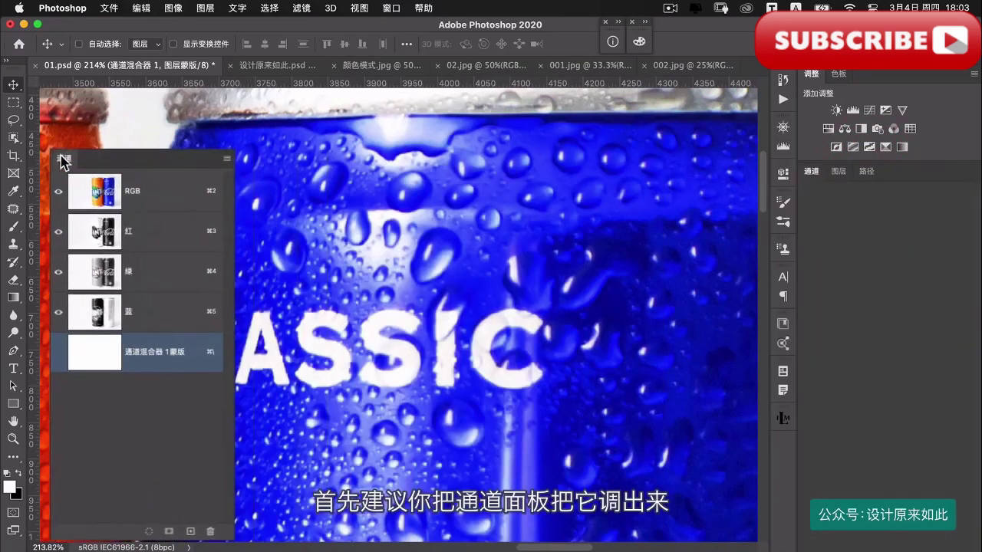
{"action": "left_click_drag", "start_coordinate": [129, 165], "coordinate": [115, 141]}
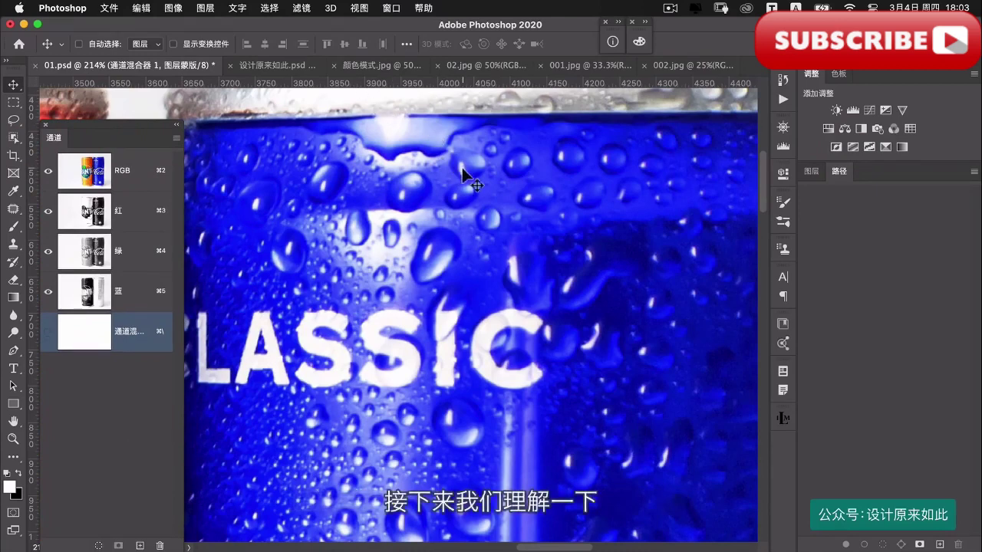
- Bring up the layer list, open the Channel Mixer layer's properties and reset the adjustment to its defaults
{"action": "left_click", "coordinate": [809, 171]}
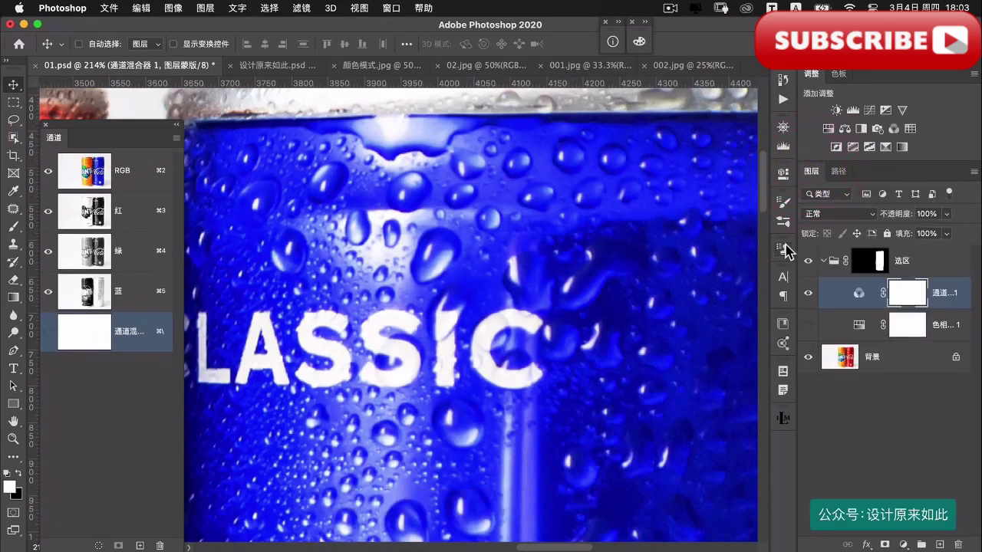
{"action": "double_click", "coordinate": [859, 292]}
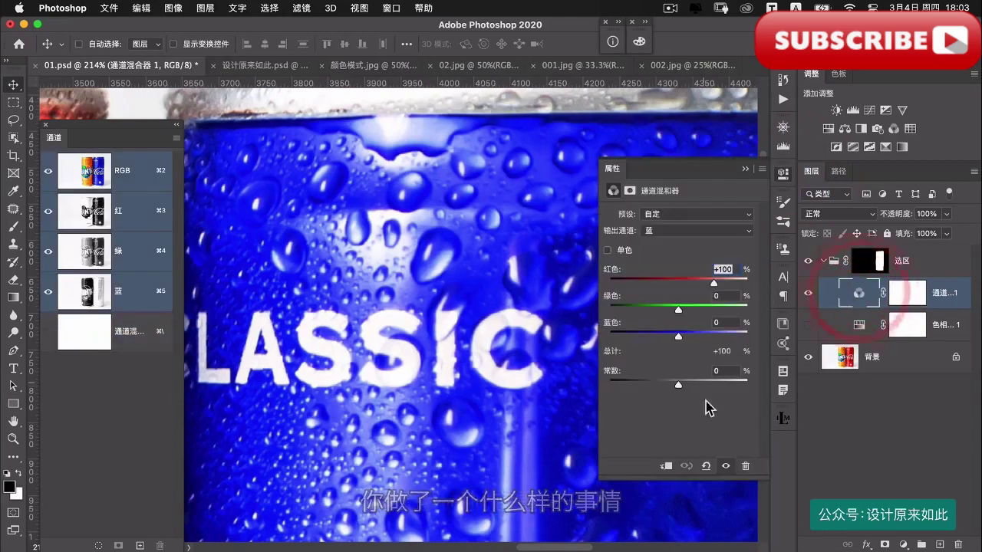
{"action": "left_click", "coordinate": [706, 466]}
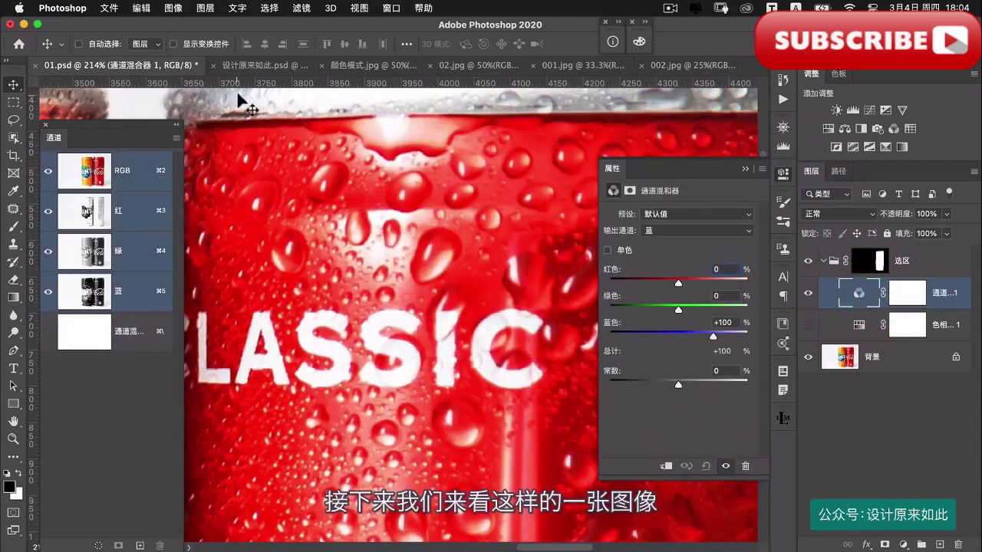
- Switch to 设计原来如此.psd and clear the floating panels to examine the red, green, blue and spare (备用) containers
{"action": "left_click", "coordinate": [249, 68]}
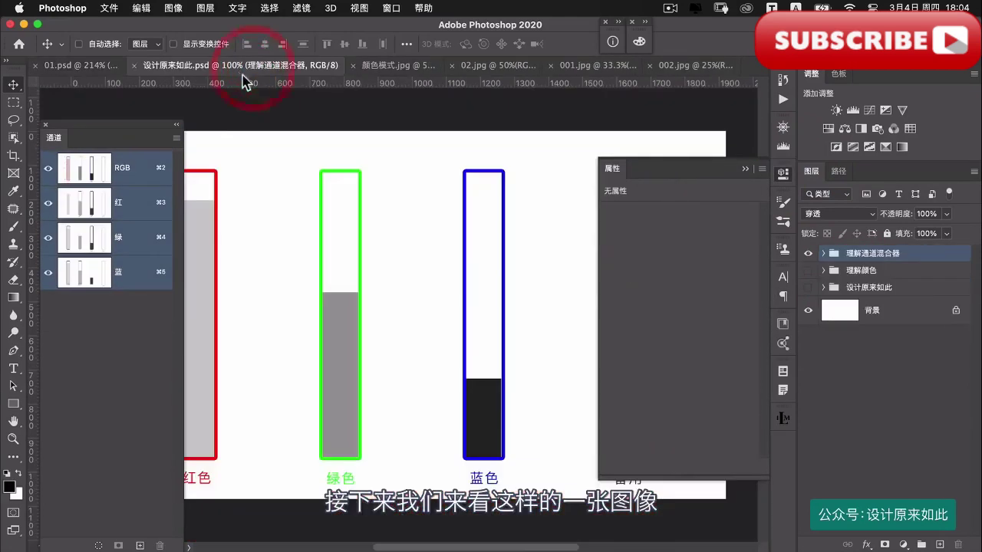
{"action": "left_click", "coordinate": [176, 125]}
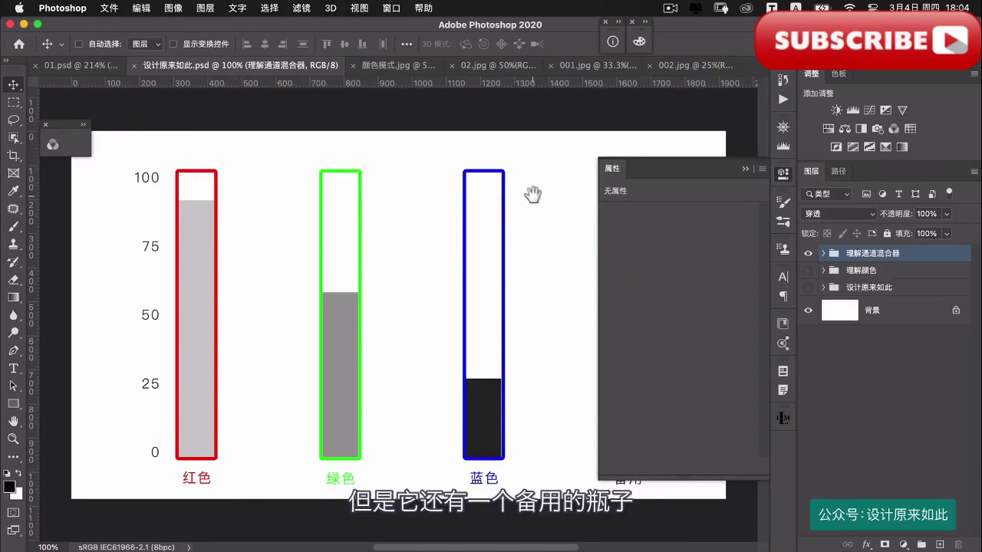
{"action": "left_click_drag", "start_coordinate": [533, 193], "coordinate": [468, 199]}
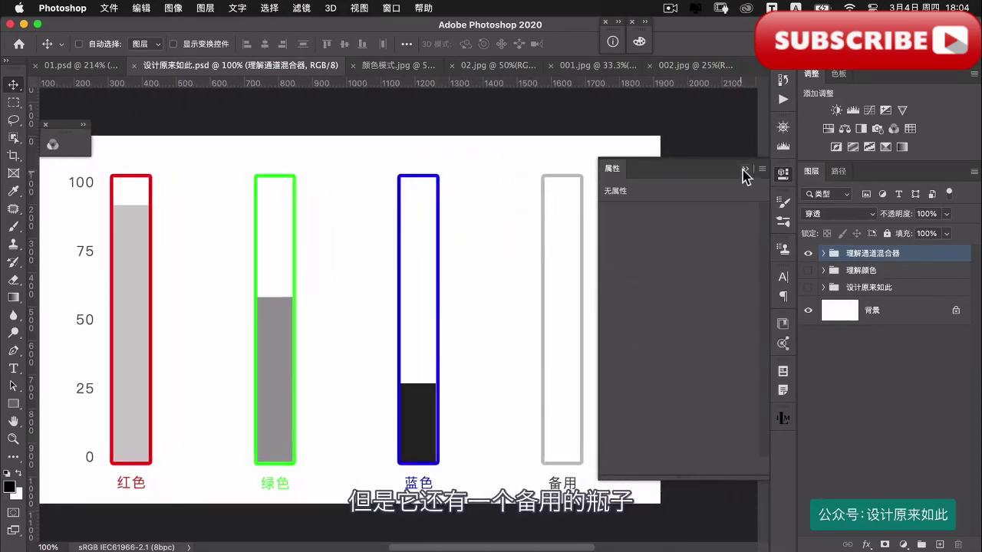
{"action": "left_click", "coordinate": [744, 169]}
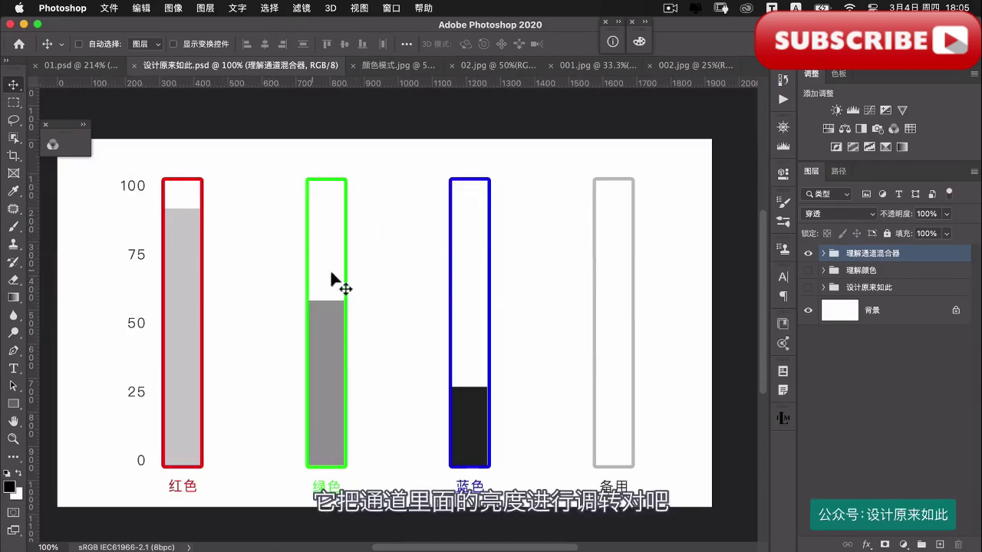
- Return to 01.psd, open the Channel Mixer layer's properties and set the output channel to red (红)
{"action": "left_click", "coordinate": [75, 65]}
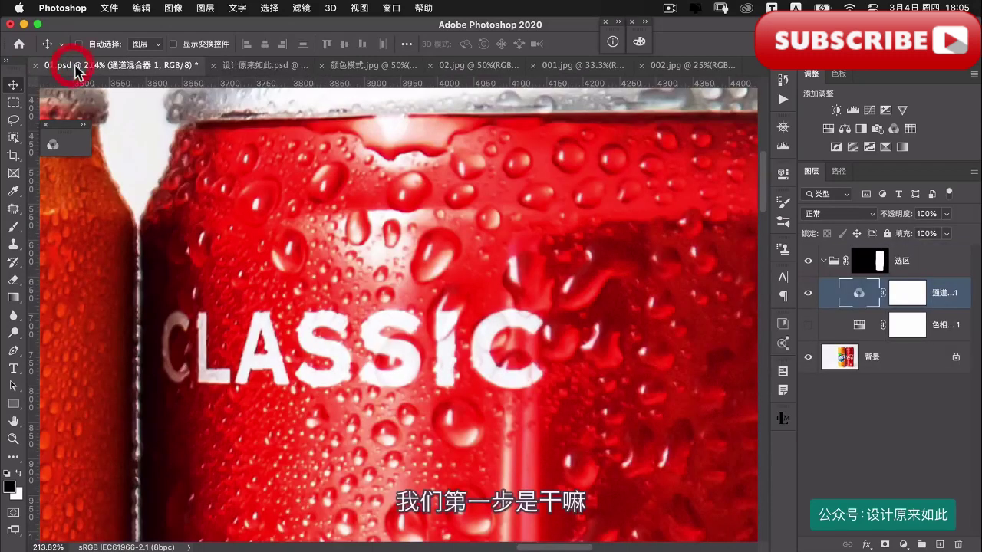
{"action": "double_click", "coordinate": [859, 293]}
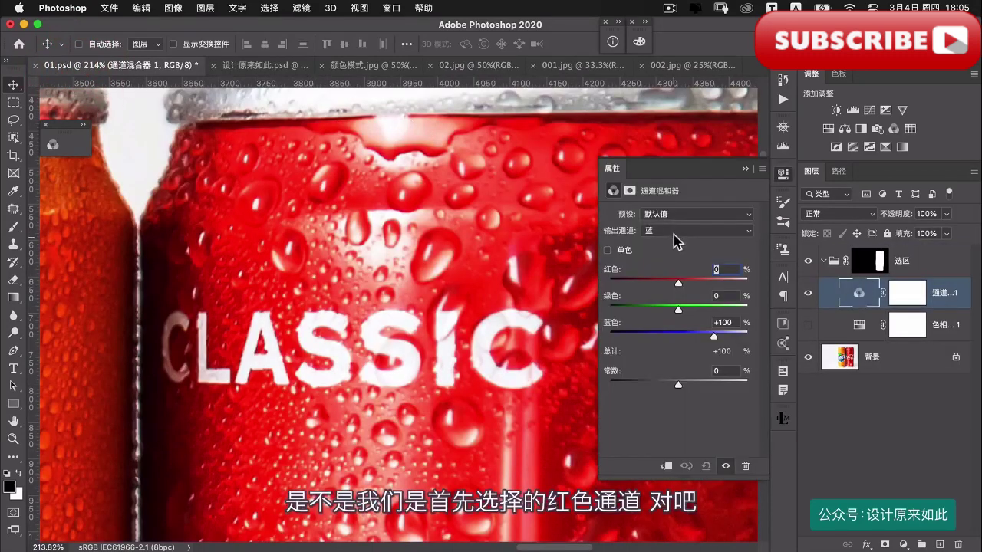
{"action": "left_click", "coordinate": [674, 231]}
{"action": "left_click", "coordinate": [675, 205]}
- Examine the green, blue and red channels of the can photo one at a time, and return to the RGB composite
{"action": "scroll", "coordinate": [468, 255], "scroll_direction": "down", "scroll_amount": 6}
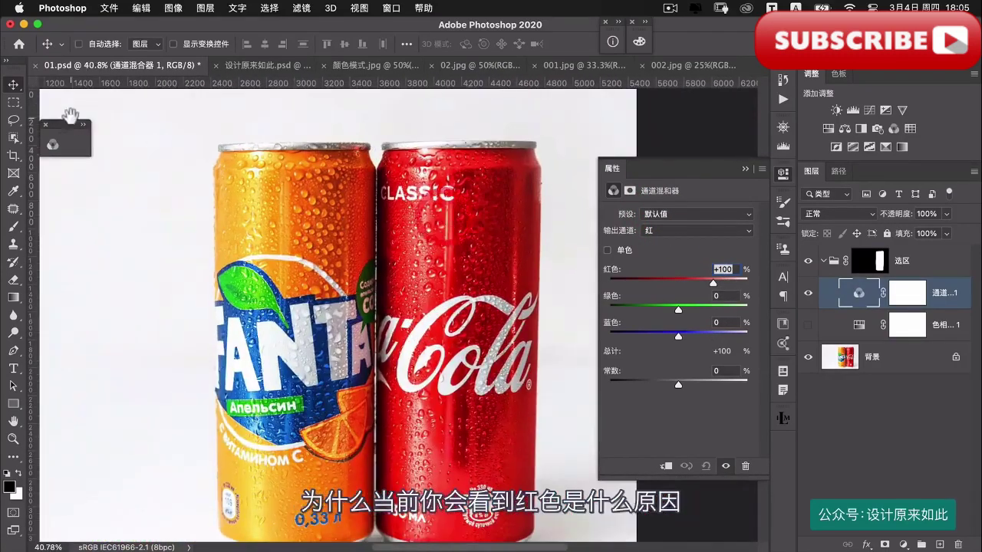
{"action": "left_click", "coordinate": [52, 144]}
{"action": "left_click_drag", "start_coordinate": [151, 142], "coordinate": [98, 140]}
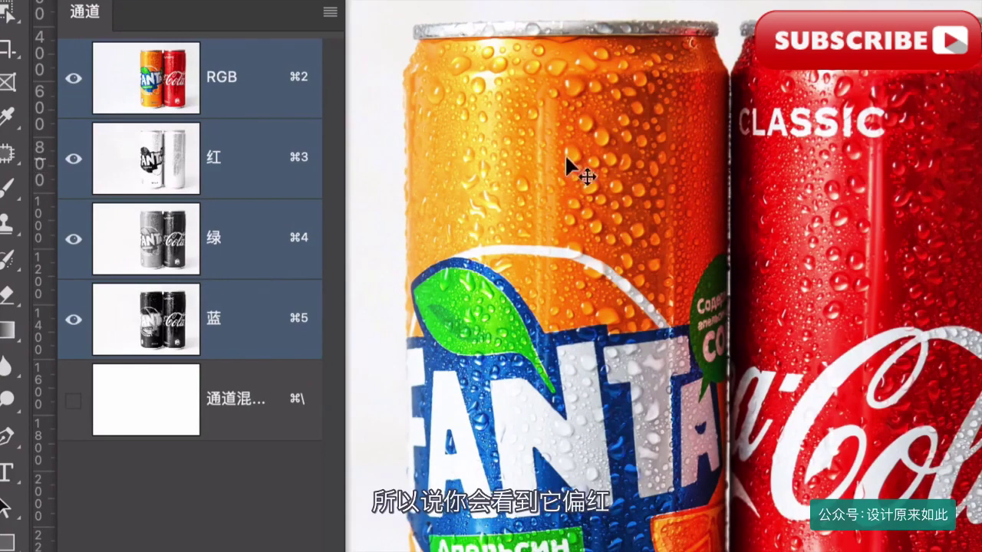
{"action": "left_click", "coordinate": [254, 261]}
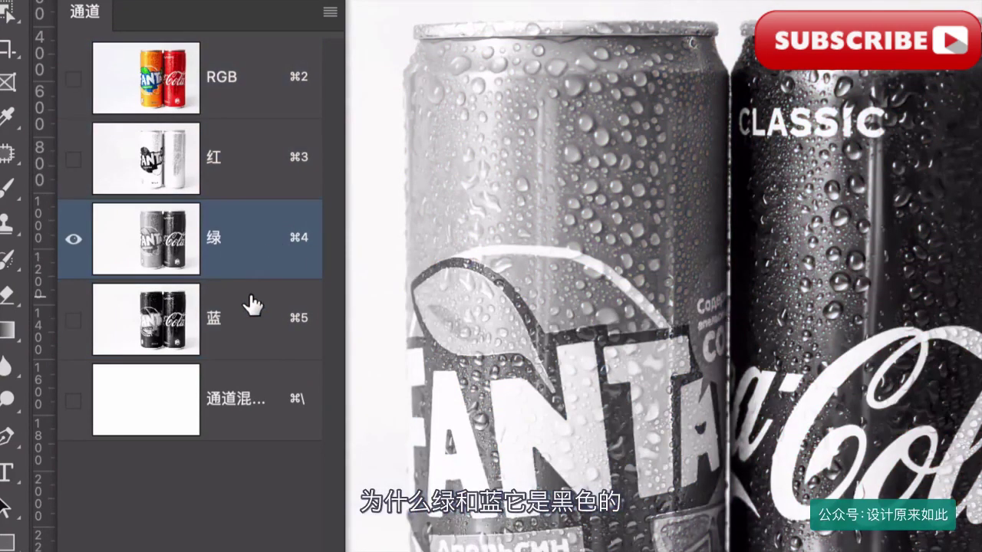
{"action": "left_click", "coordinate": [254, 306]}
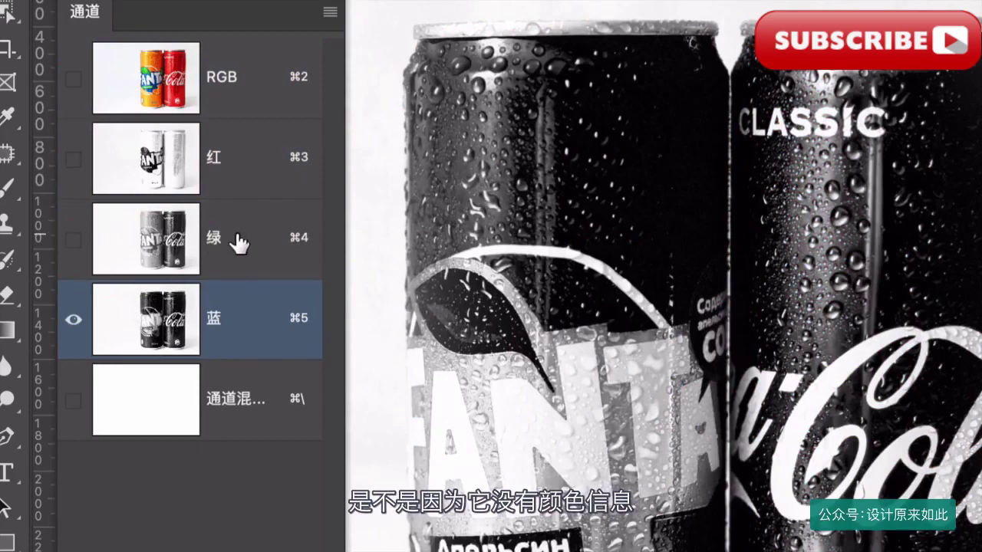
{"action": "left_click", "coordinate": [238, 239]}
{"action": "left_click", "coordinate": [251, 175]}
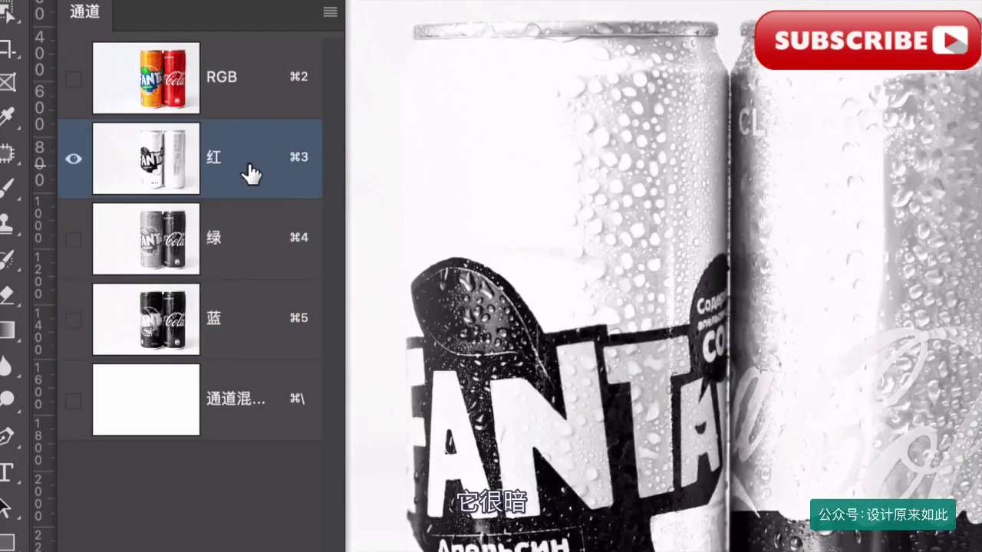
{"action": "left_click", "coordinate": [255, 71]}
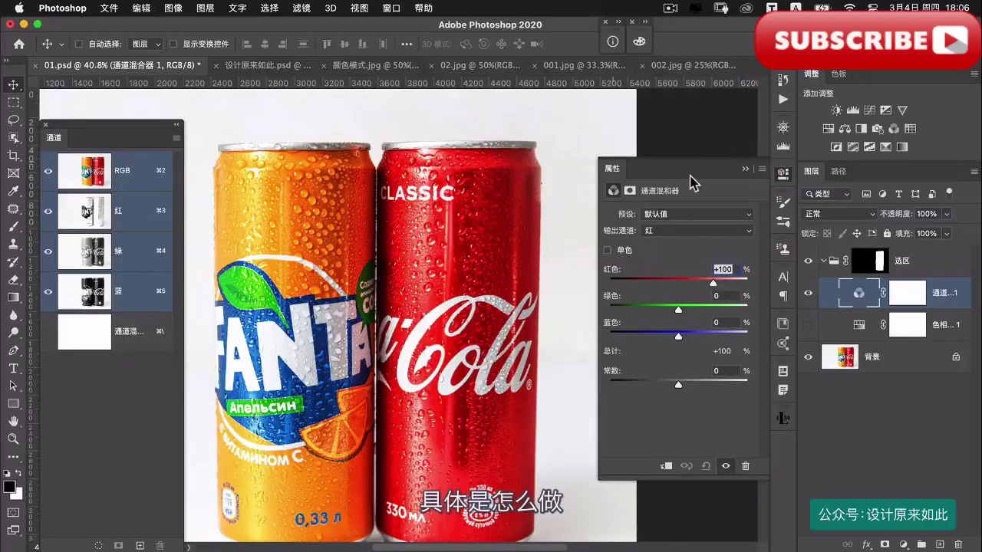
- Keep red (红) as the Channel Mixer output channel and set its red value to 0%
{"action": "left_click", "coordinate": [678, 237]}
{"action": "left_click", "coordinate": [666, 232]}
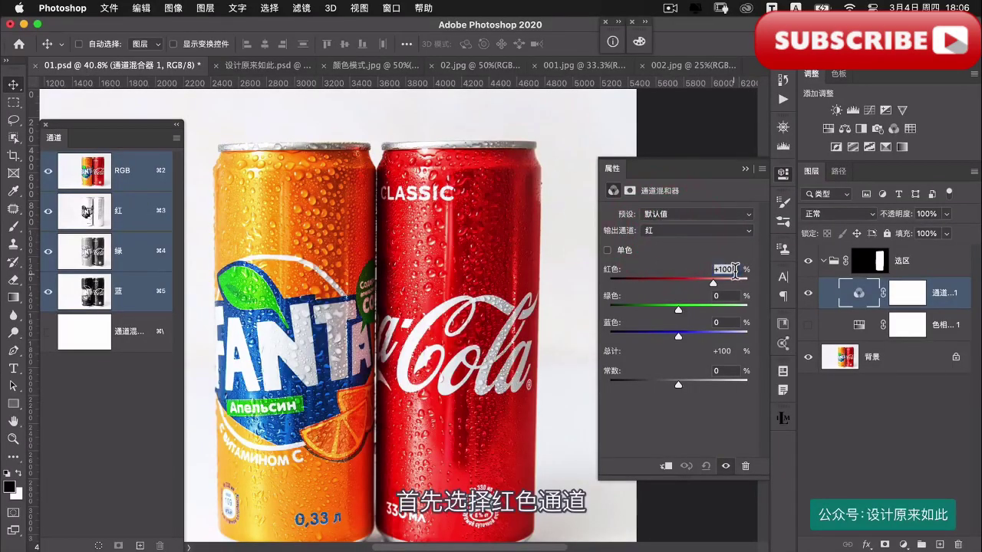
{"action": "left_click", "coordinate": [736, 268]}
{"action": "type", "text": "0"}
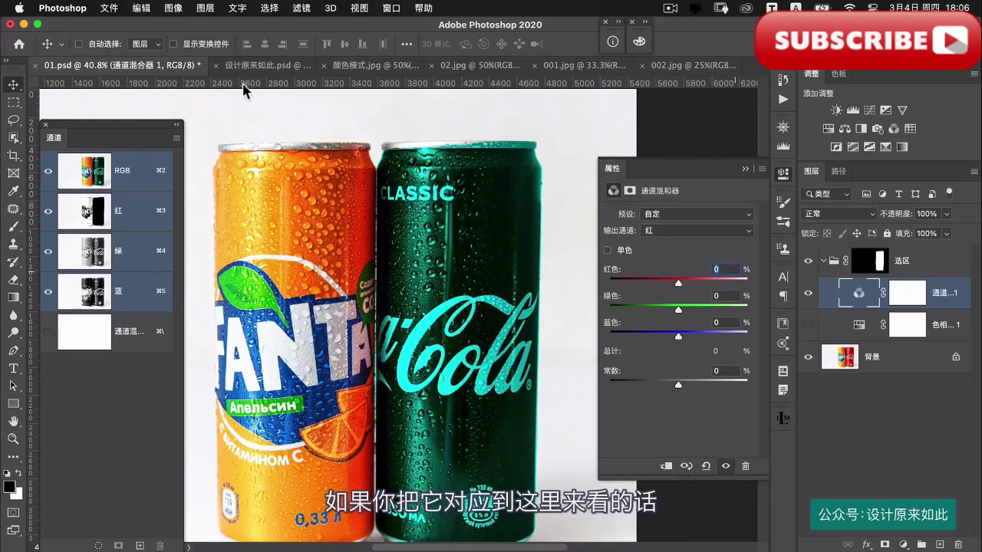
- In 设计原来如此.psd, move the red container's light grey fill to the spare container and the blue container's black fill to red
{"action": "left_click", "coordinate": [258, 67]}
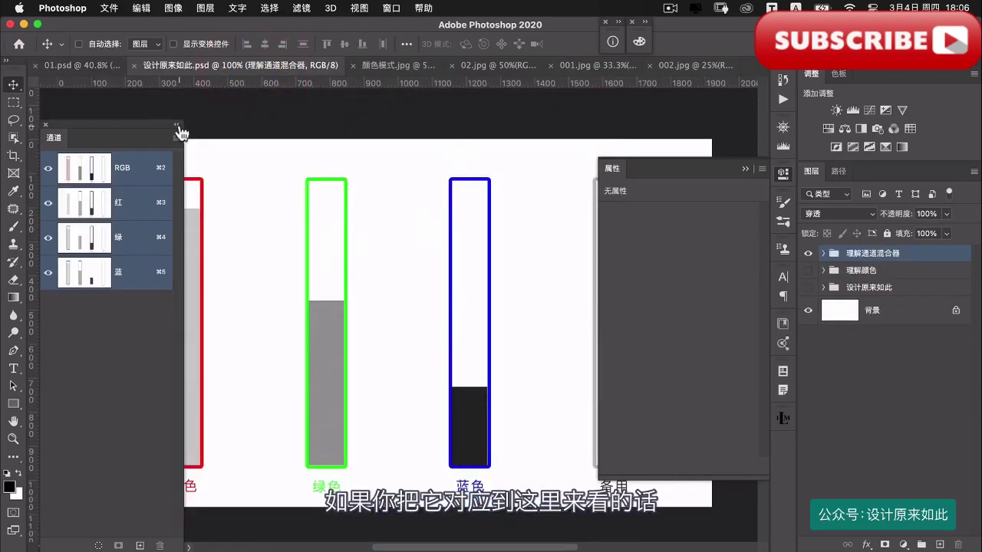
{"action": "left_click_drag", "start_coordinate": [397, 265], "coordinate": [505, 268]}
{"action": "left_click", "coordinate": [307, 276], "text": "super"}
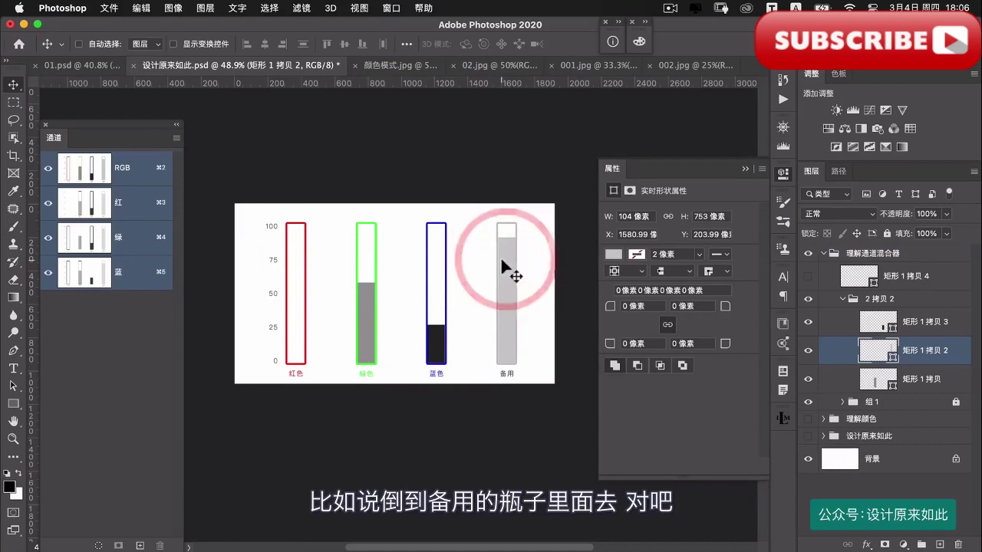
{"action": "left_click", "coordinate": [437, 347], "text": "super"}
{"action": "left_click_drag", "start_coordinate": [444, 341], "coordinate": [292, 336]}
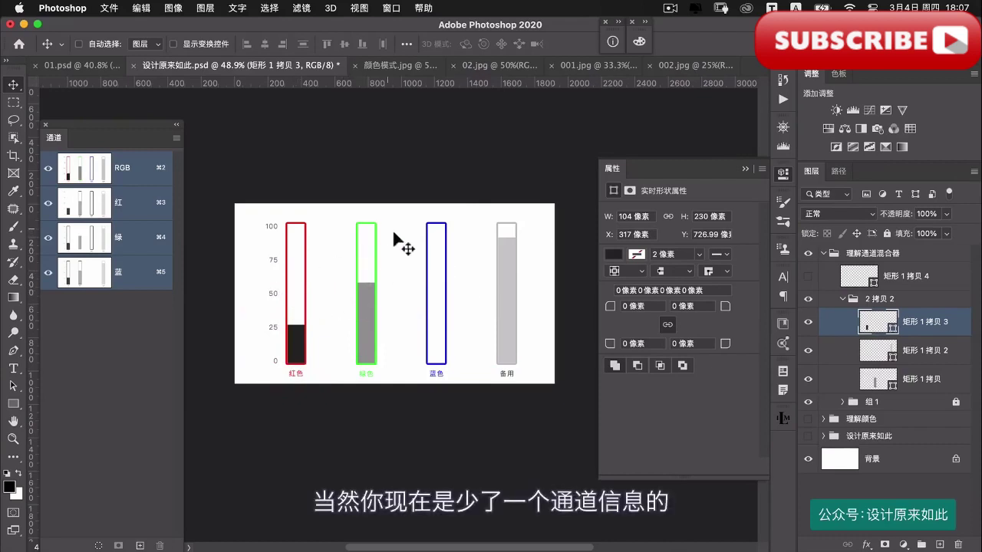
- Move the light grey fill from the spare container into the blue container to complete the channel swap diagram
{"action": "left_click", "coordinate": [509, 283], "text": "super"}
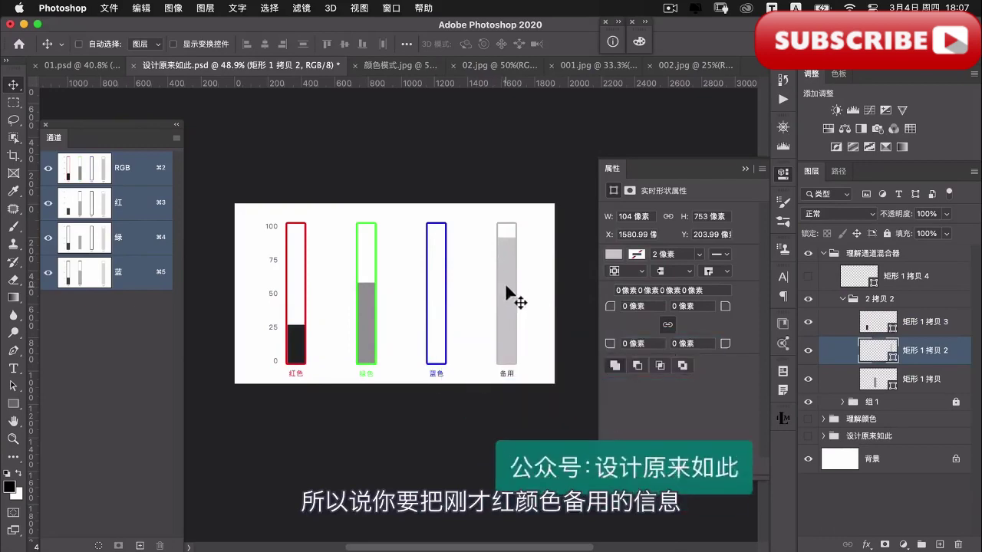
{"action": "left_click_drag", "start_coordinate": [506, 287], "coordinate": [437, 290]}
{"action": "left_click", "coordinate": [357, 311], "text": "super"}
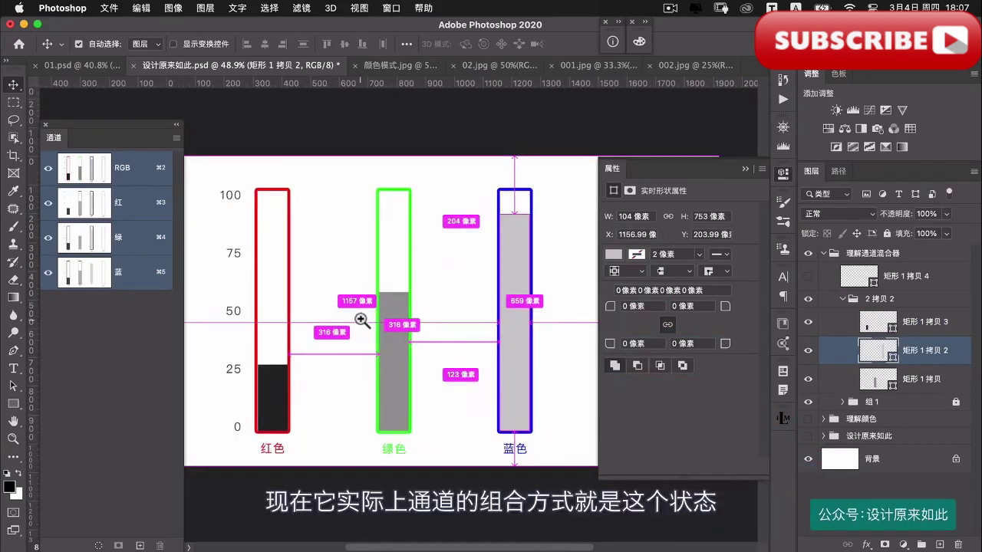
{"action": "left_click", "coordinate": [423, 302]}
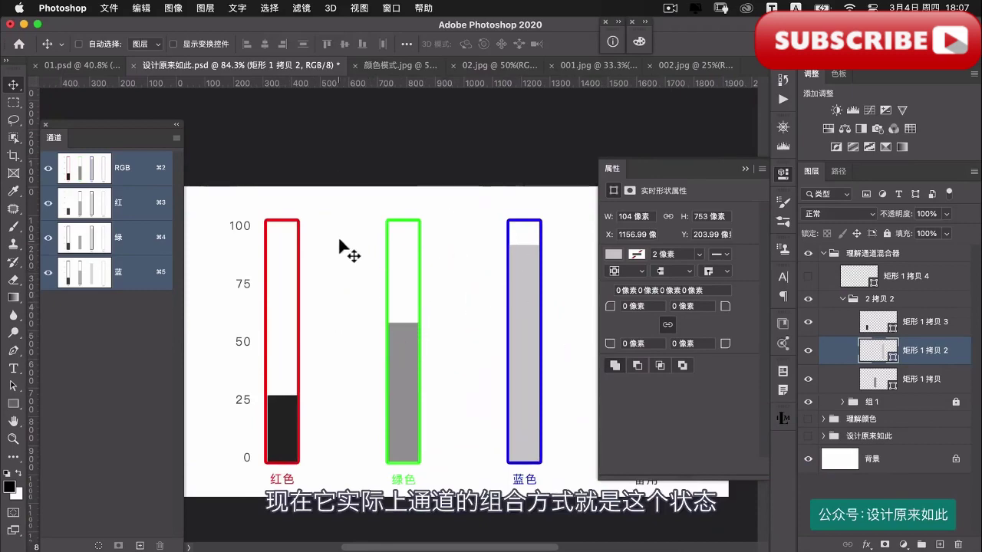
- Return to 01.psd and set the blue value of the red output channel to 100%
{"action": "left_click", "coordinate": [77, 65]}
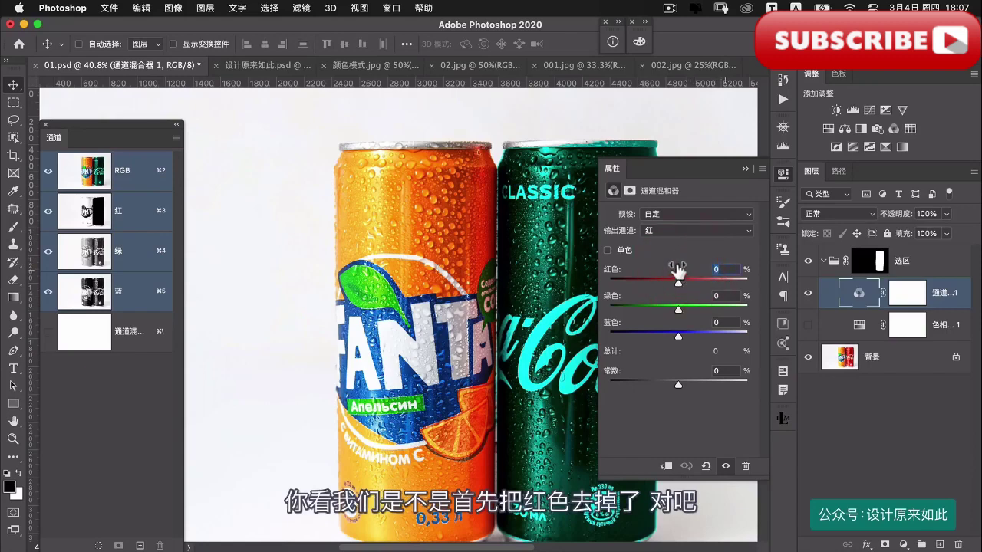
{"action": "left_click", "coordinate": [724, 322]}
{"action": "type", "text": "100"}
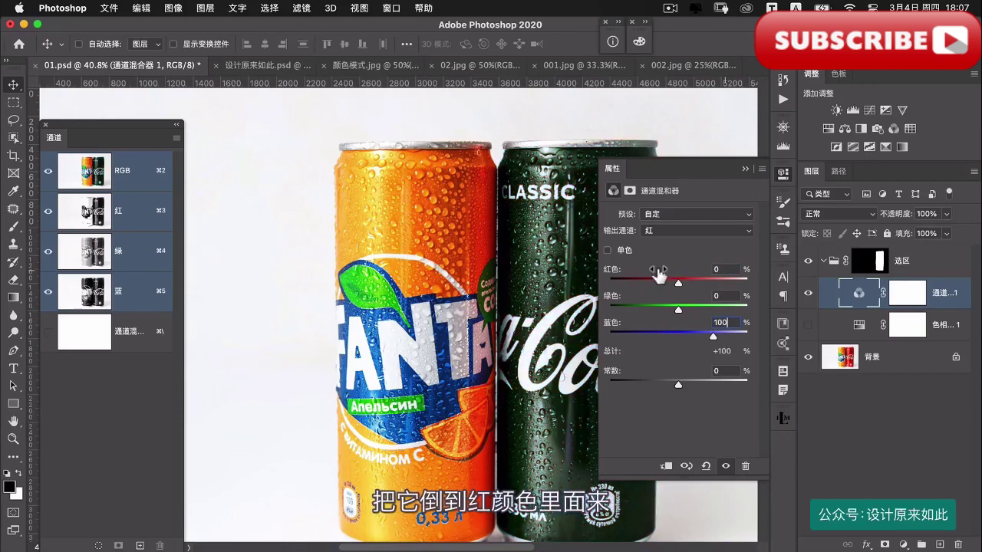
- Set the Channel Mixer output channel to blue (蓝) and its blue value to 0%
{"action": "left_click", "coordinate": [681, 233]}
{"action": "left_click", "coordinate": [668, 256]}
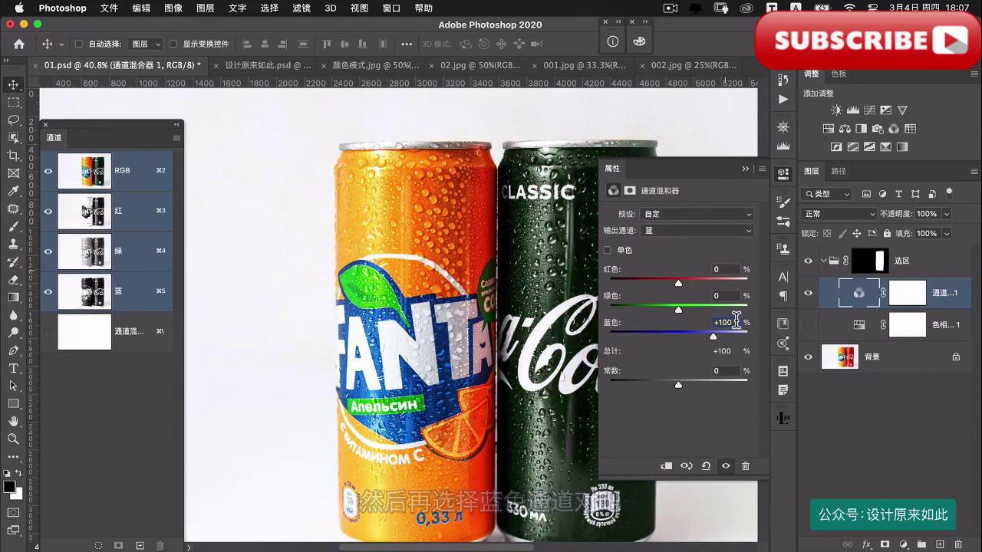
{"action": "key", "text": "Return"}
{"action": "type", "text": "0"}
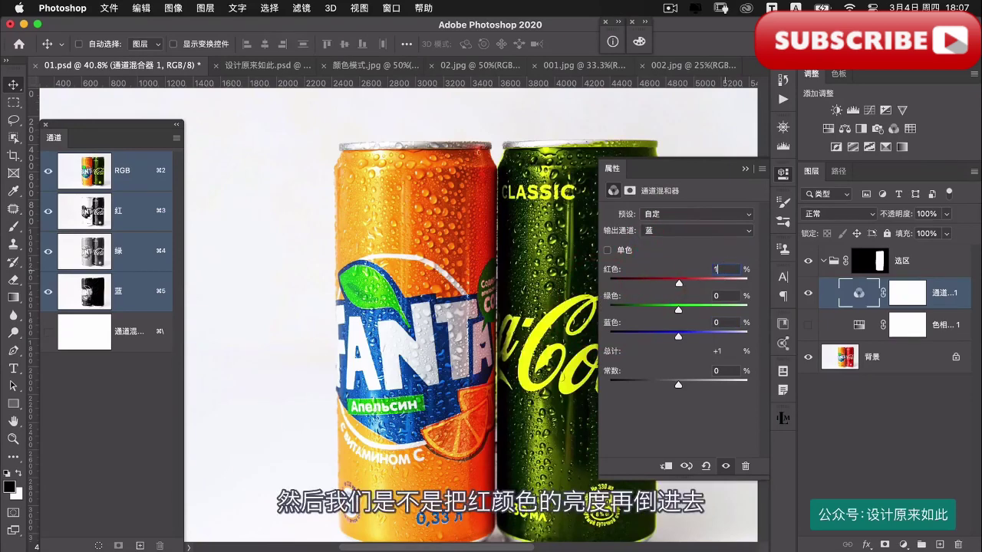
- Set the red value of the Channel Mixer's blue output channel to 100% and collapse its settings
{"action": "left_click", "coordinate": [715, 269]}
{"action": "type", "text": "100"}
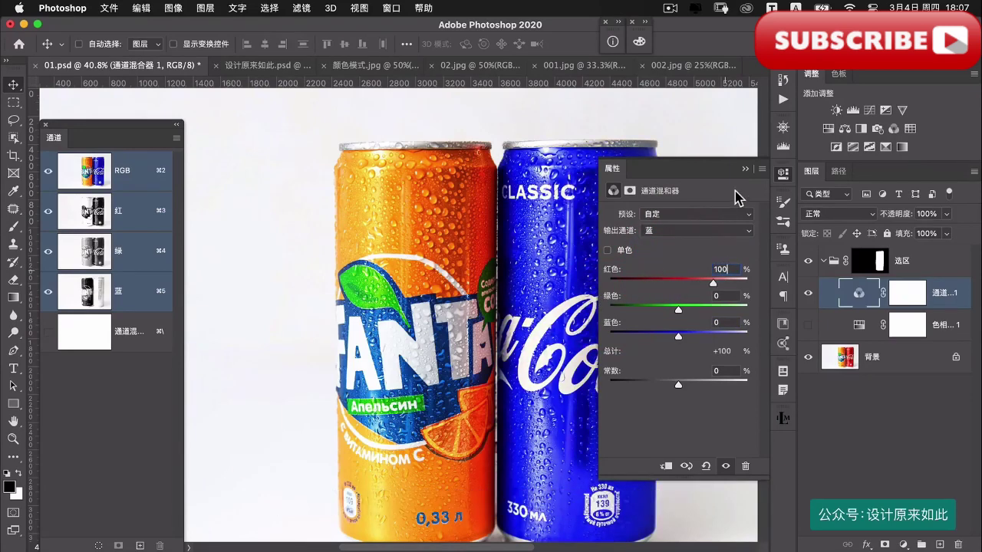
{"action": "left_click", "coordinate": [745, 168]}
{"action": "scroll", "coordinate": [532, 257], "scroll_direction": "up", "scroll_amount": 4}
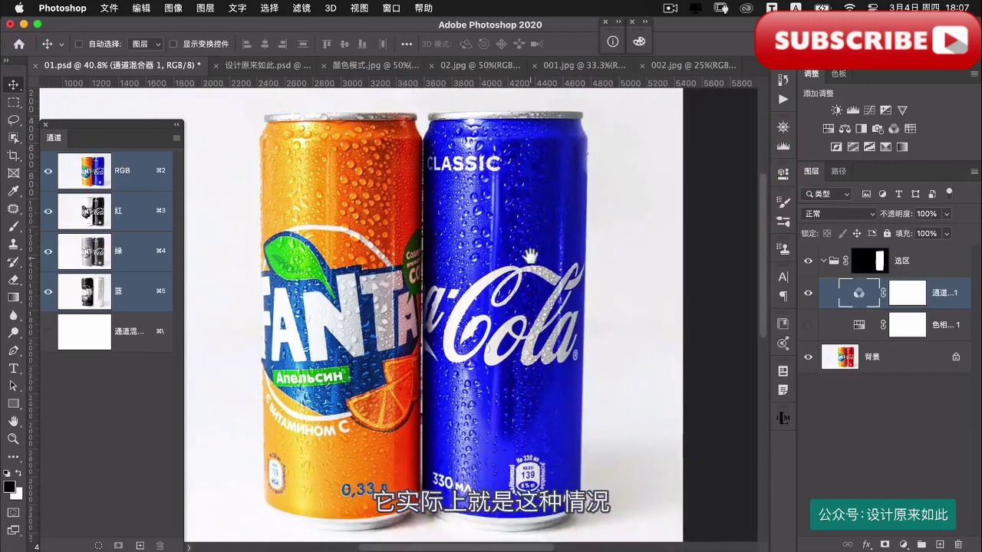
{"action": "scroll", "coordinate": [532, 257], "scroll_direction": "down", "scroll_amount": 3}
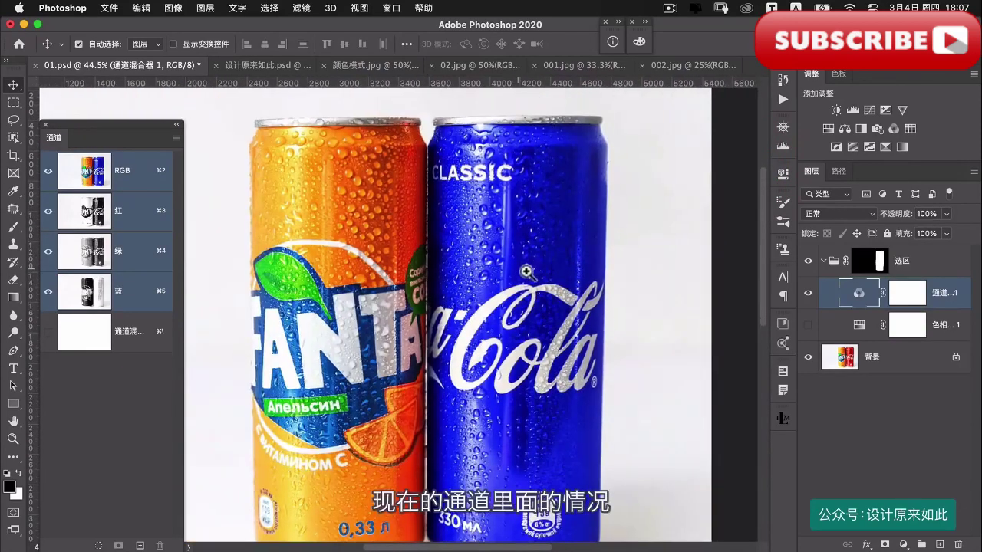
- Inspect the red, green and blue channels individually, compare them with the diagram in 设计原来如此.psd, and restore the RGB composite in 01.psd
{"action": "left_click", "coordinate": [139, 218]}
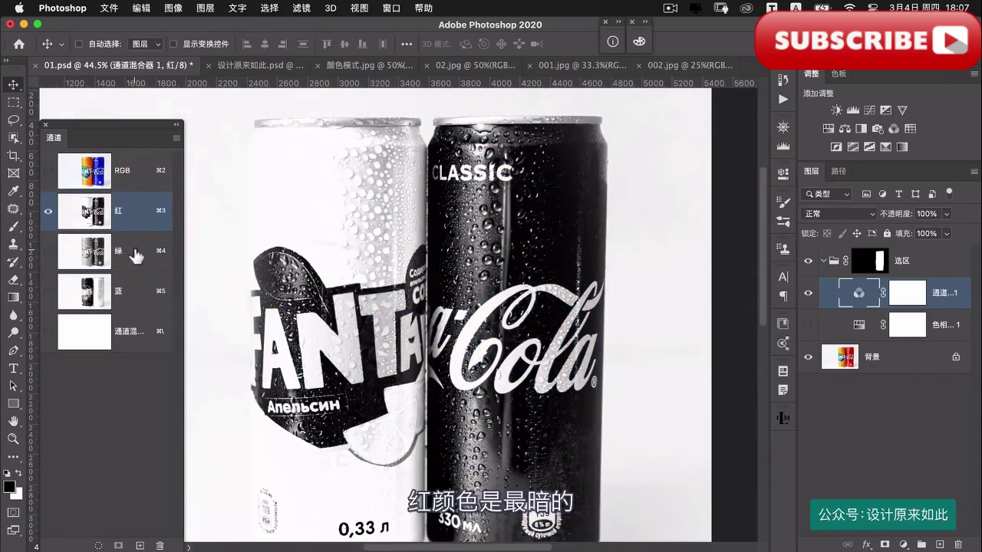
{"action": "left_click", "coordinate": [135, 255]}
{"action": "left_click", "coordinate": [132, 294]}
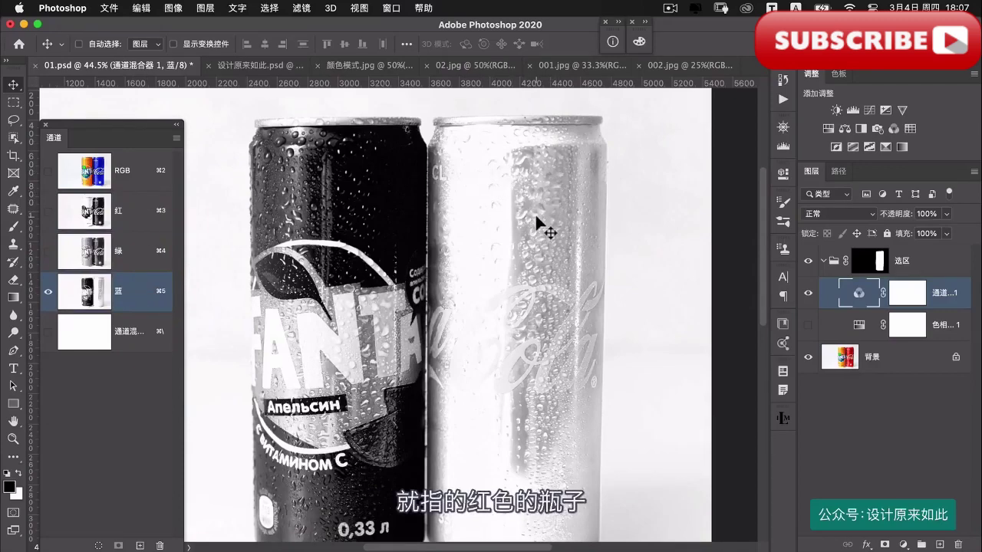
{"action": "left_click", "coordinate": [264, 66]}
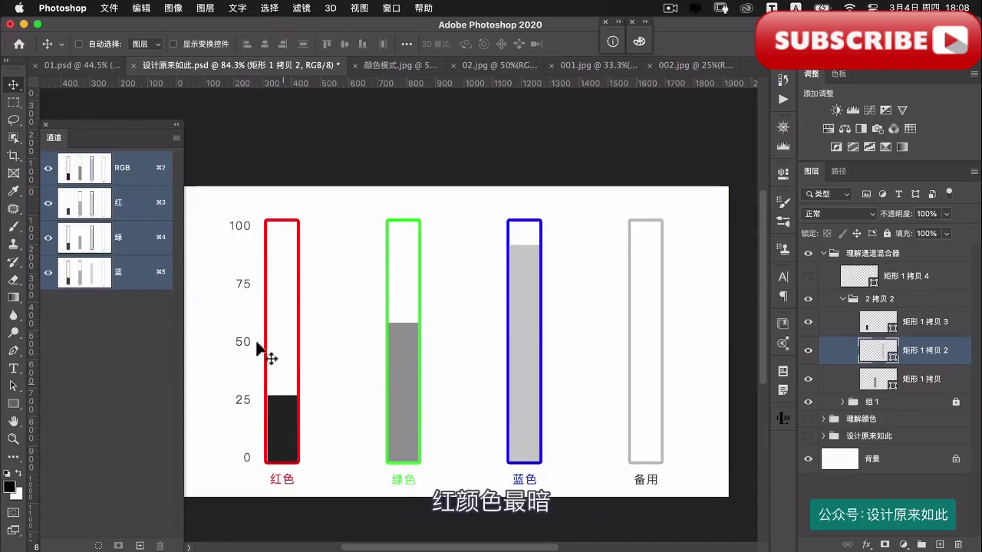
{"action": "left_click", "coordinate": [73, 65]}
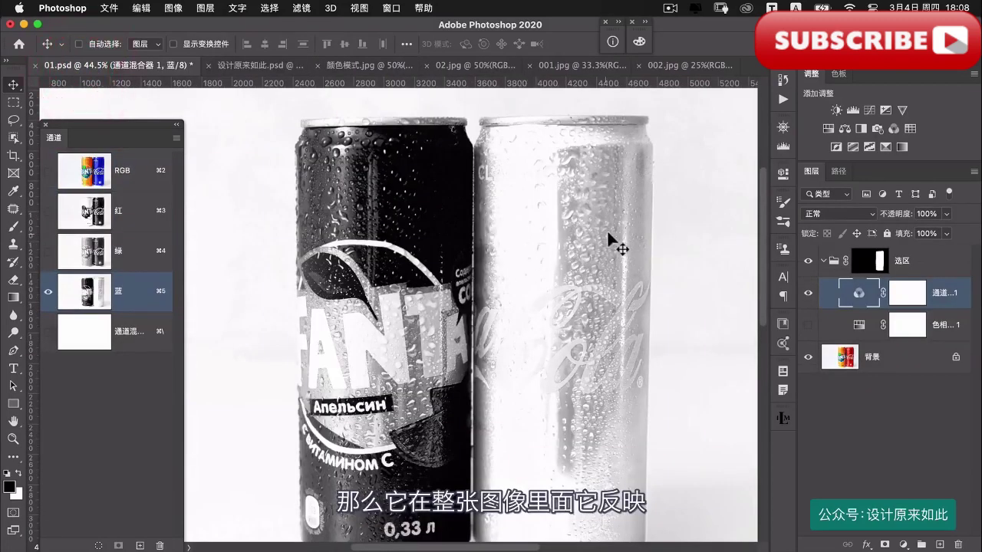
{"action": "left_click", "coordinate": [132, 163]}
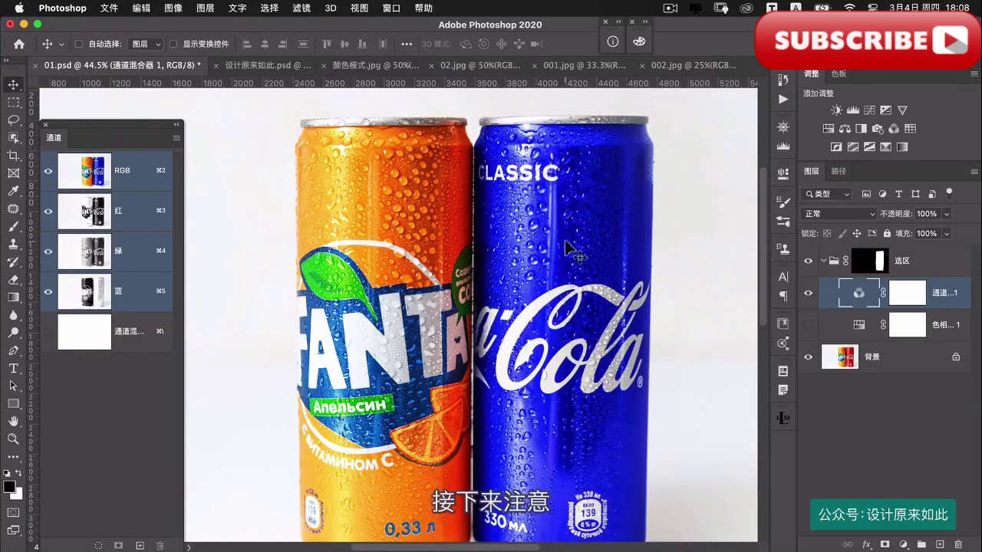
- Compare the two blue recolours up close on the Cola can by hiding the Channel Mixer layer and showing the Hue/Saturation layer
{"action": "double_click", "coordinate": [859, 293]}
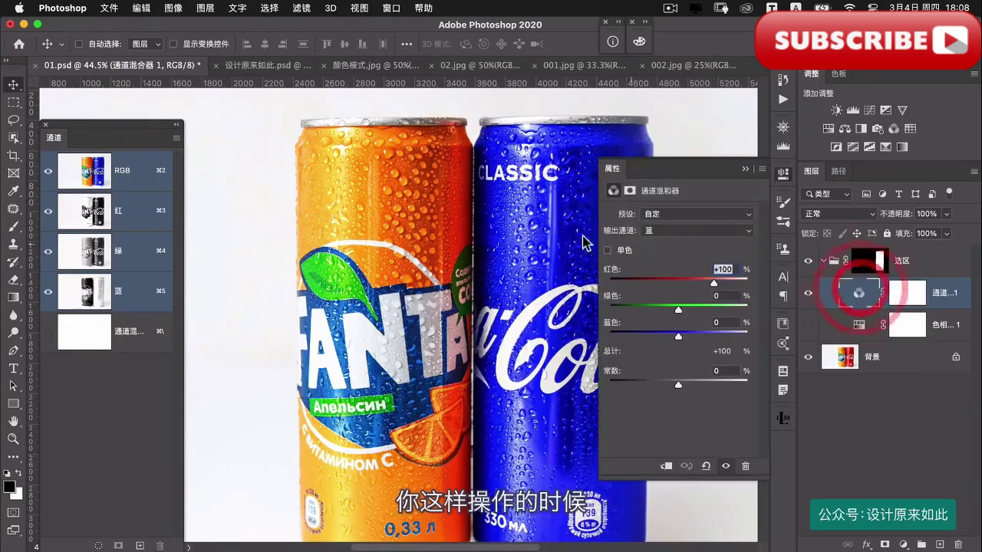
{"action": "left_click_drag", "start_coordinate": [533, 227], "coordinate": [459, 229]}
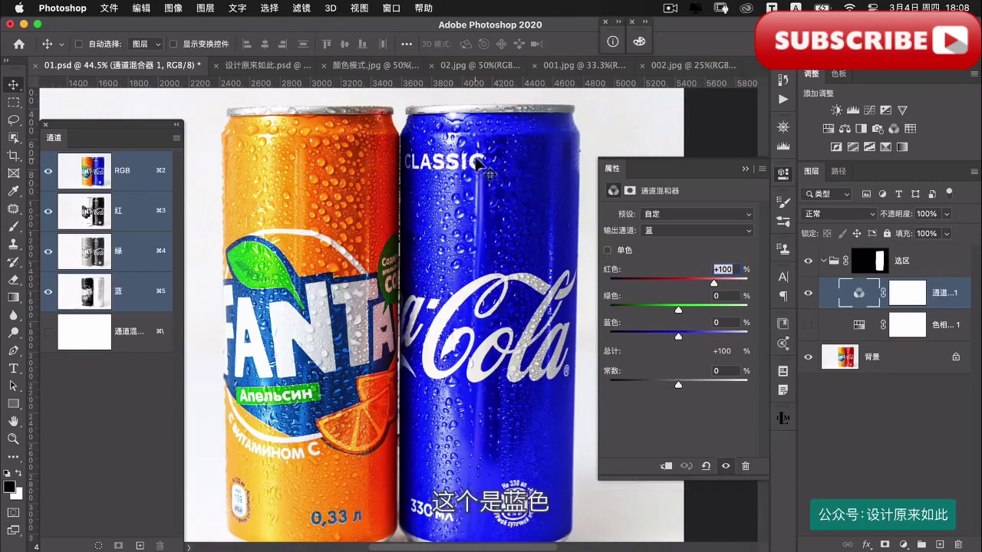
{"action": "scroll", "coordinate": [475, 163], "scroll_direction": "up", "scroll_amount": 5}
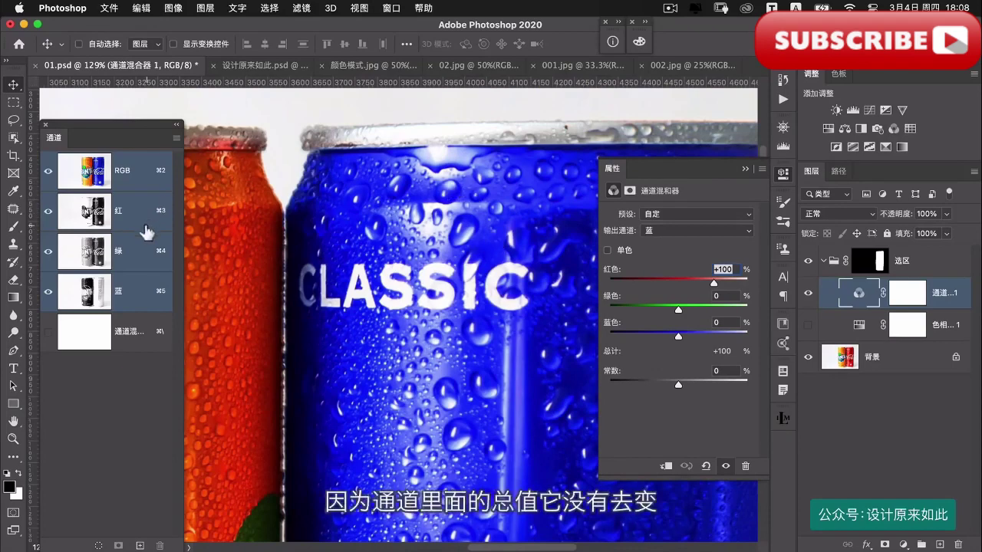
{"action": "left_click", "coordinate": [809, 293]}
{"action": "left_click", "coordinate": [807, 326]}
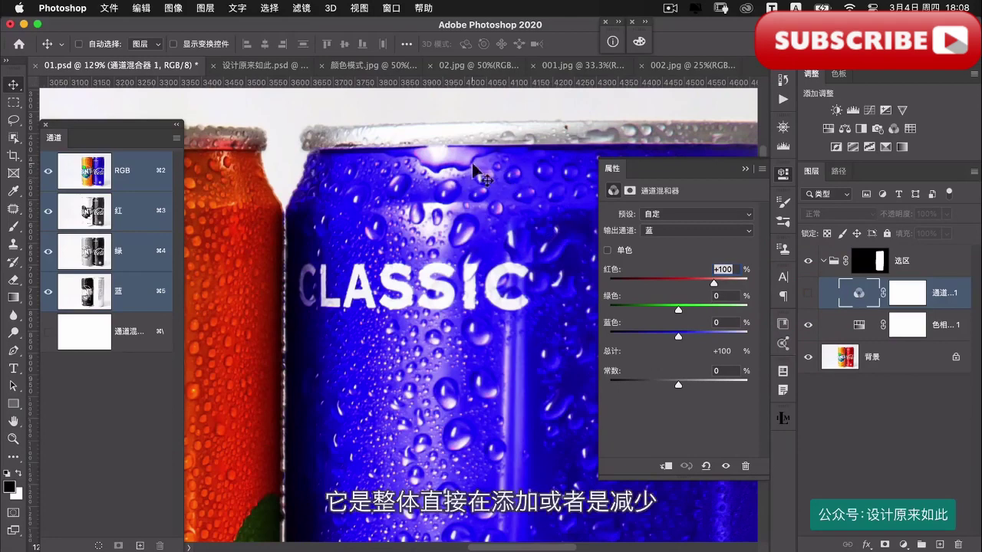
{"action": "left_click", "coordinate": [479, 221]}
{"action": "key", "text": "super+1"}
{"action": "left_click_drag", "start_coordinate": [544, 278], "coordinate": [558, 219]}
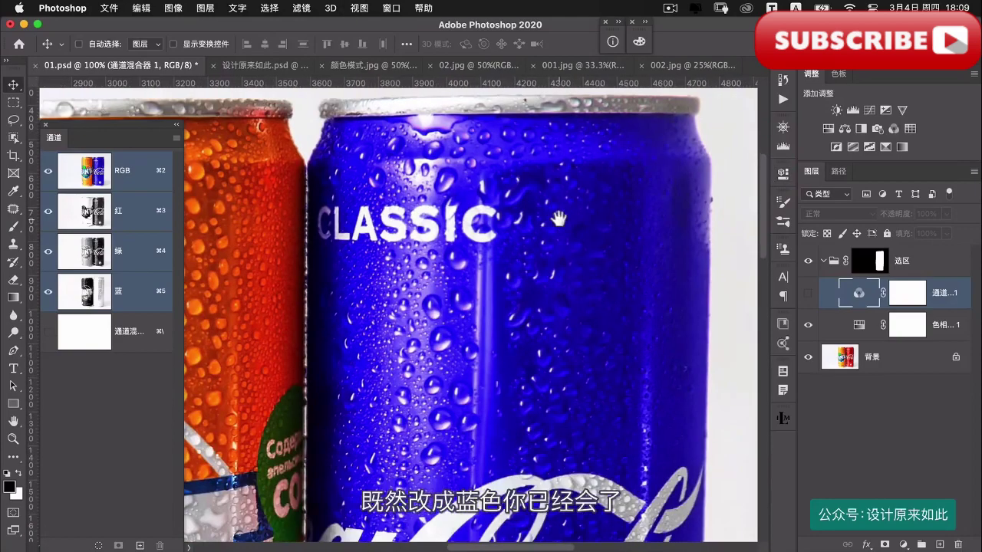
- Hide the Hue/Saturation layer, briefly show the first Channel Mixer layer, and hide it again to restore the red can
{"action": "left_click", "coordinate": [809, 324]}
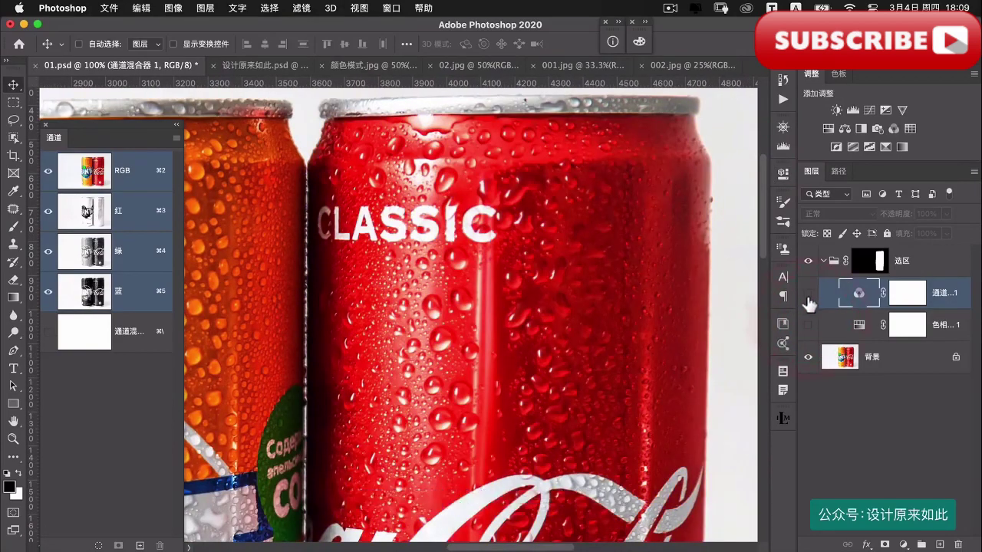
{"action": "left_click", "coordinate": [808, 293]}
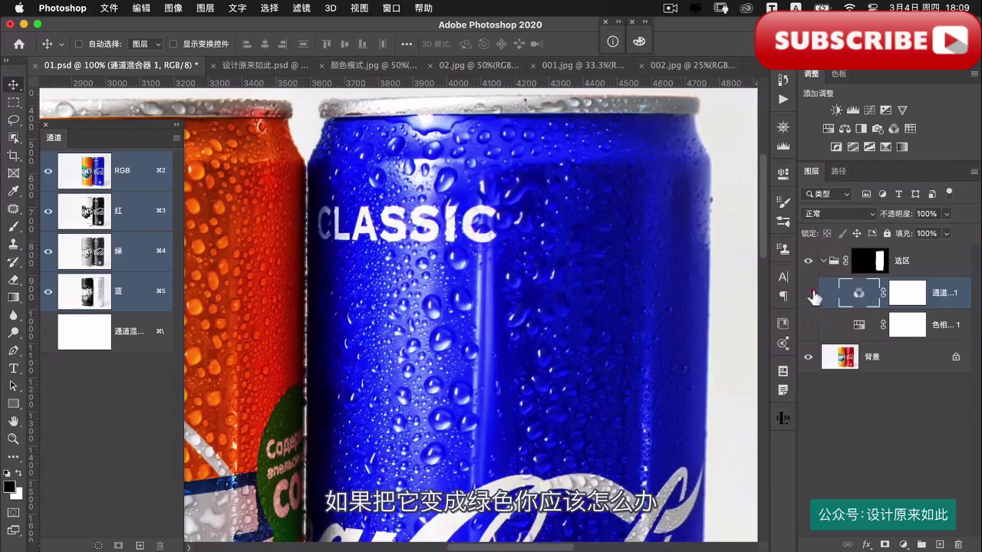
{"action": "left_click", "coordinate": [808, 292]}
- Add a second Channel Mixer adjustment layer in the 选区 group and set its output channel to red (红)
{"action": "left_click", "coordinate": [894, 128]}
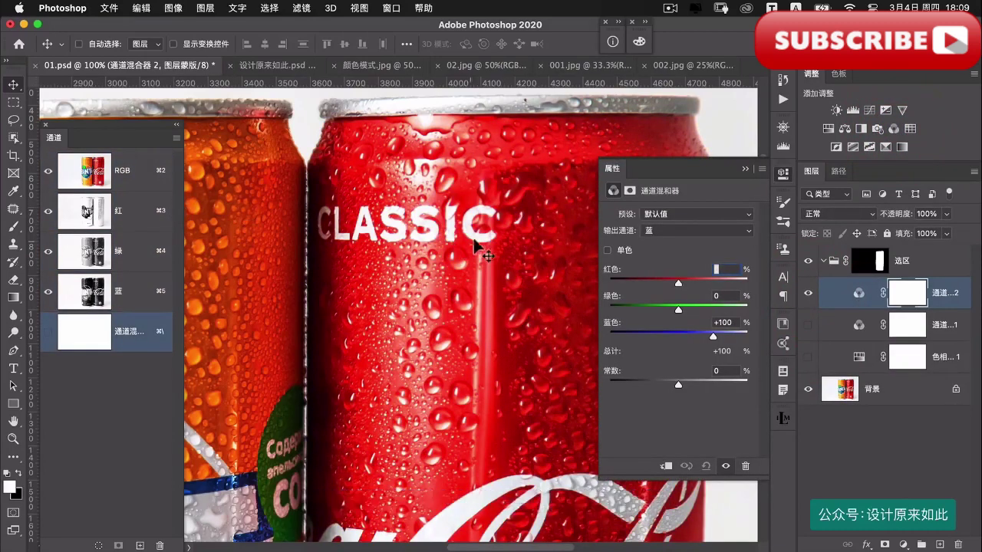
{"action": "left_click", "coordinate": [647, 230]}
{"action": "left_click", "coordinate": [652, 205]}
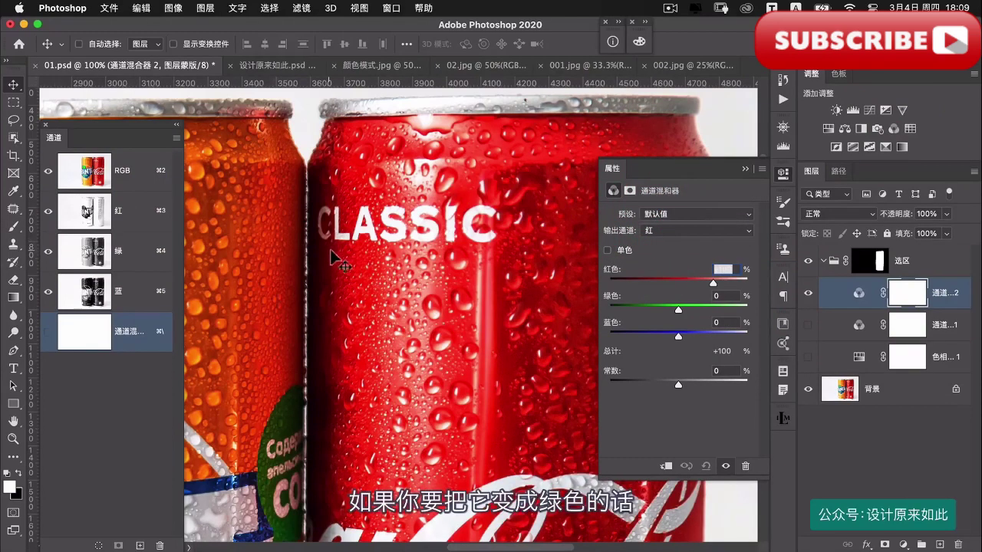
{"action": "left_click_drag", "start_coordinate": [409, 249], "coordinate": [379, 251]}
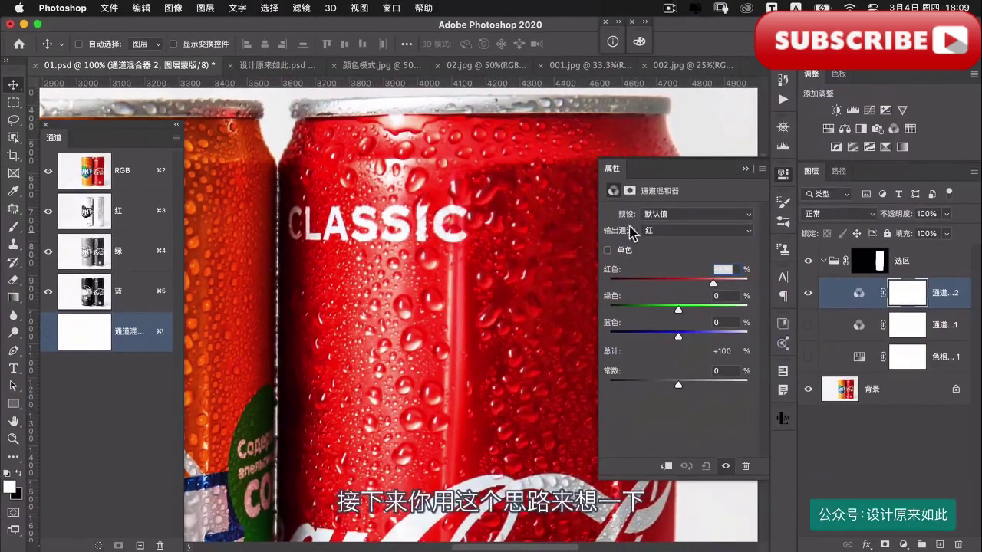
- Set the second Channel Mixer's output channel to green (绿), with its green value at 0% and red value at 100%
{"action": "left_click", "coordinate": [647, 231]}
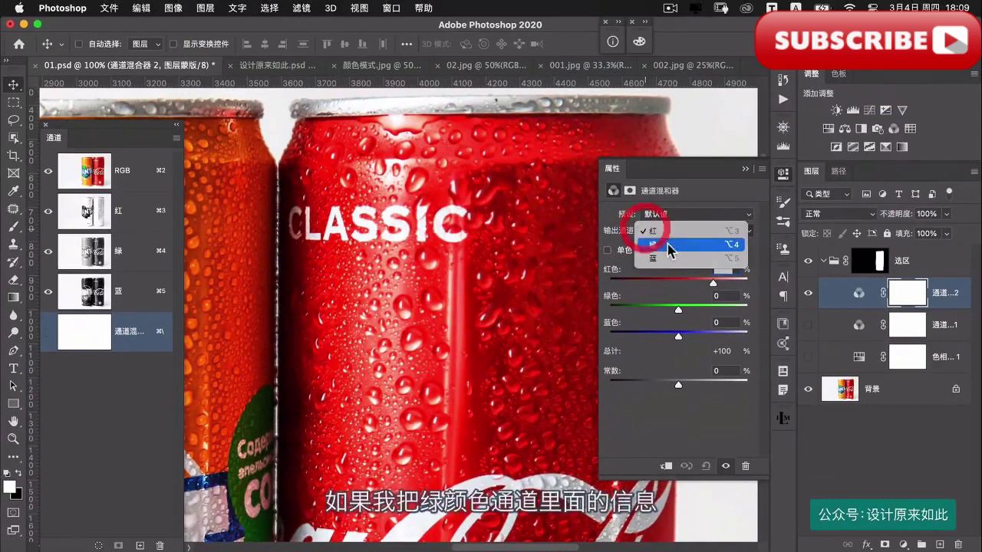
{"action": "left_click", "coordinate": [667, 245]}
{"action": "double_click", "coordinate": [739, 294]}
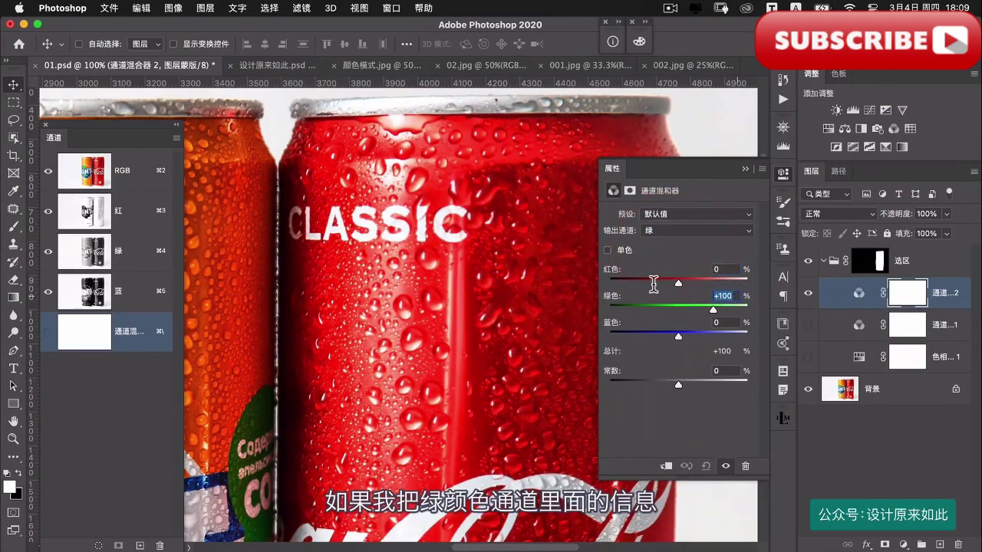
{"action": "type", "text": "0"}
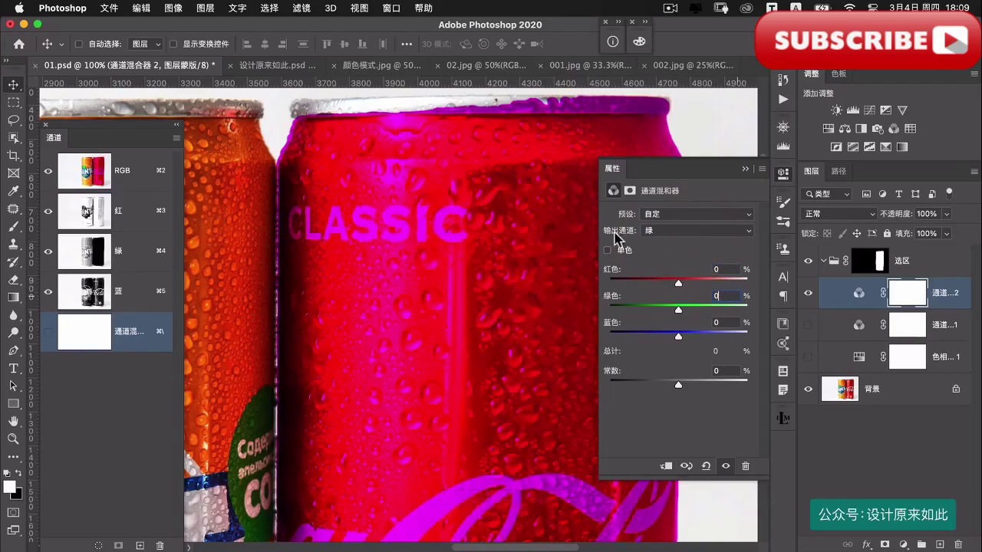
{"action": "left_click_drag", "start_coordinate": [679, 283], "coordinate": [679, 284]}
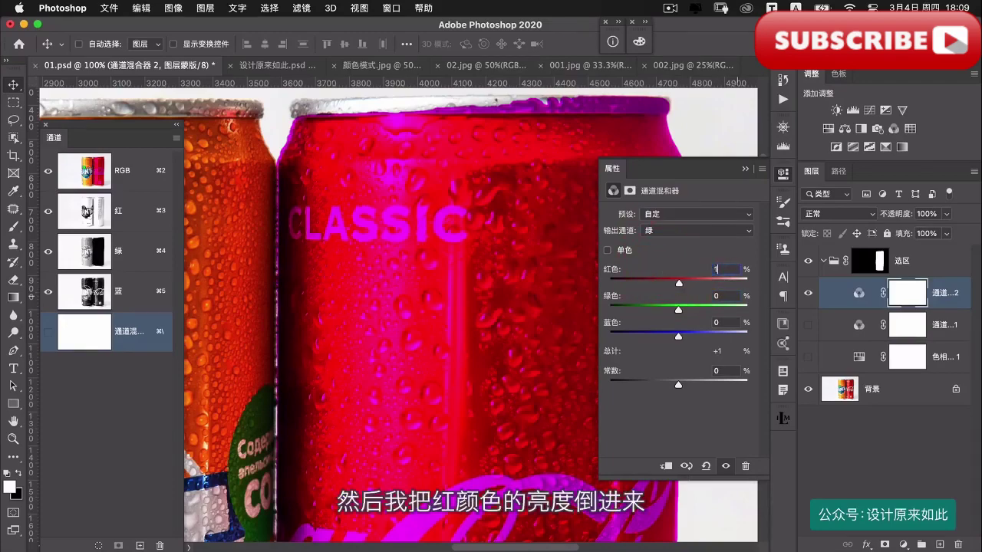
{"action": "type", "text": "00"}
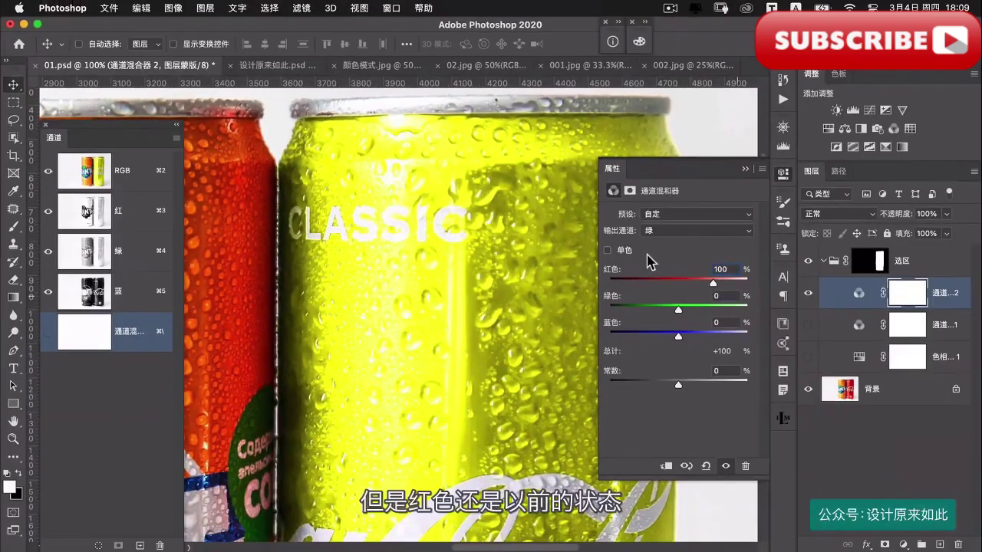
- Set the second Channel Mixer's output channel to red (红), with its red value at 0% and green value at 100%
{"action": "left_click", "coordinate": [672, 230]}
{"action": "left_click", "coordinate": [647, 214]}
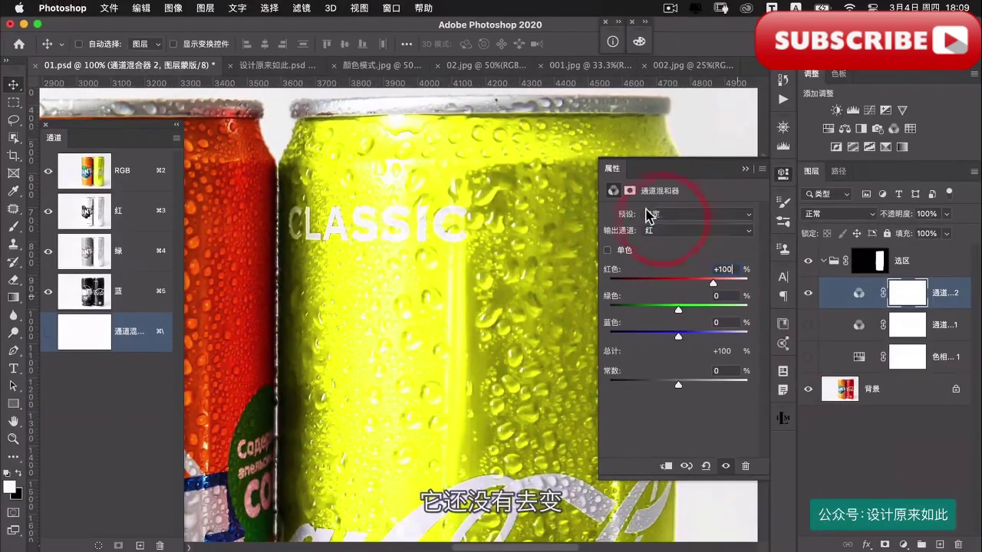
{"action": "left_click_drag", "start_coordinate": [735, 269], "coordinate": [653, 266]}
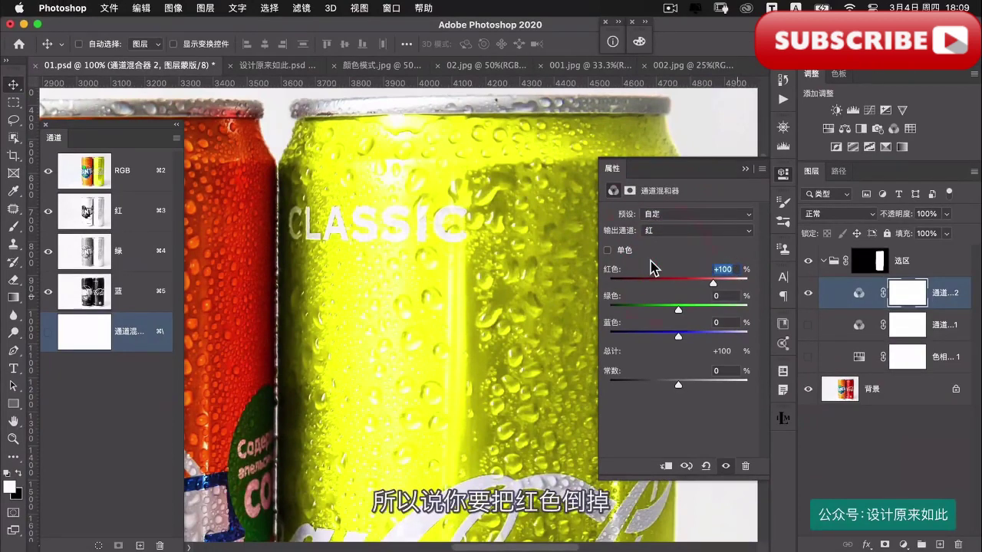
{"action": "type", "text": "0"}
{"action": "left_click", "coordinate": [724, 294]}
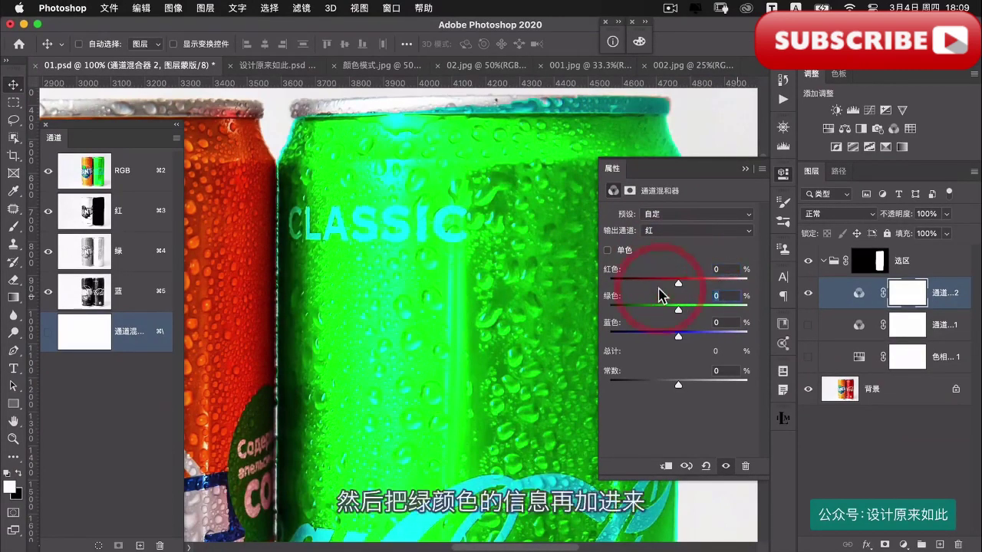
{"action": "type", "text": "100"}
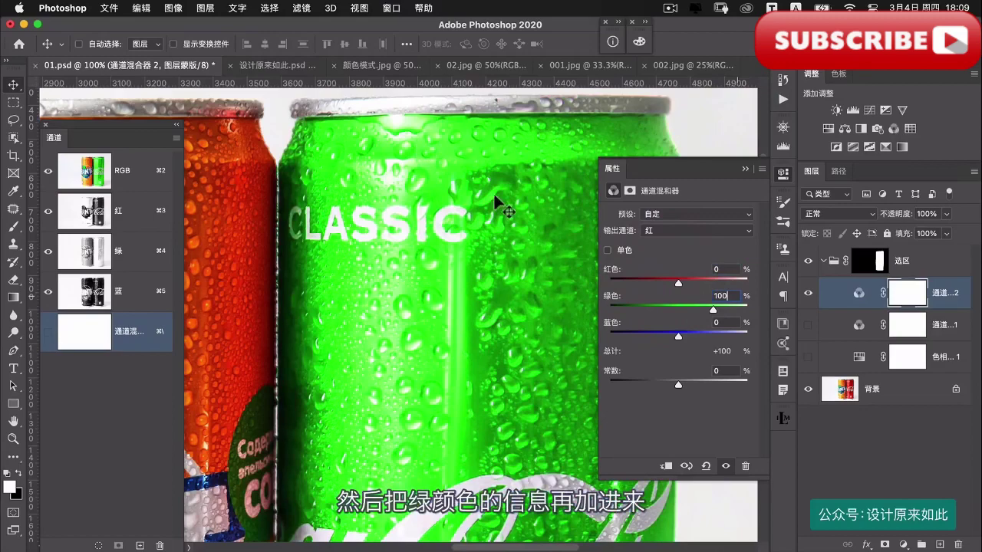
{"action": "left_click", "coordinate": [744, 169]}
- Check the green can, reopen the second Channel Mixer's settings and reset them to the defaults
{"action": "scroll", "coordinate": [480, 322], "scroll_direction": "down", "scroll_amount": 6}
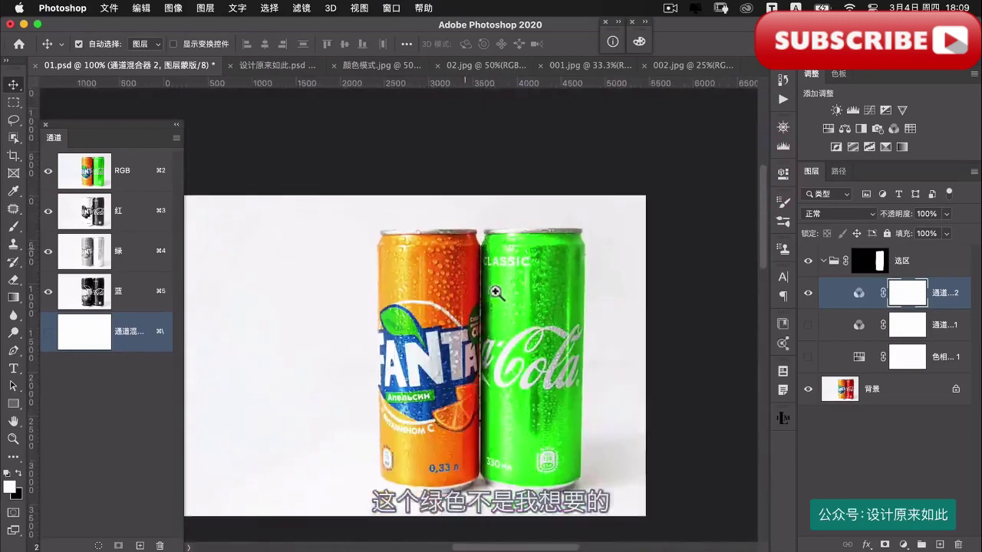
{"action": "scroll", "coordinate": [497, 294], "scroll_direction": "up", "scroll_amount": 5}
{"action": "scroll", "coordinate": [499, 239], "scroll_direction": "down", "scroll_amount": 4}
{"action": "scroll", "coordinate": [500, 244], "scroll_direction": "up", "scroll_amount": 2}
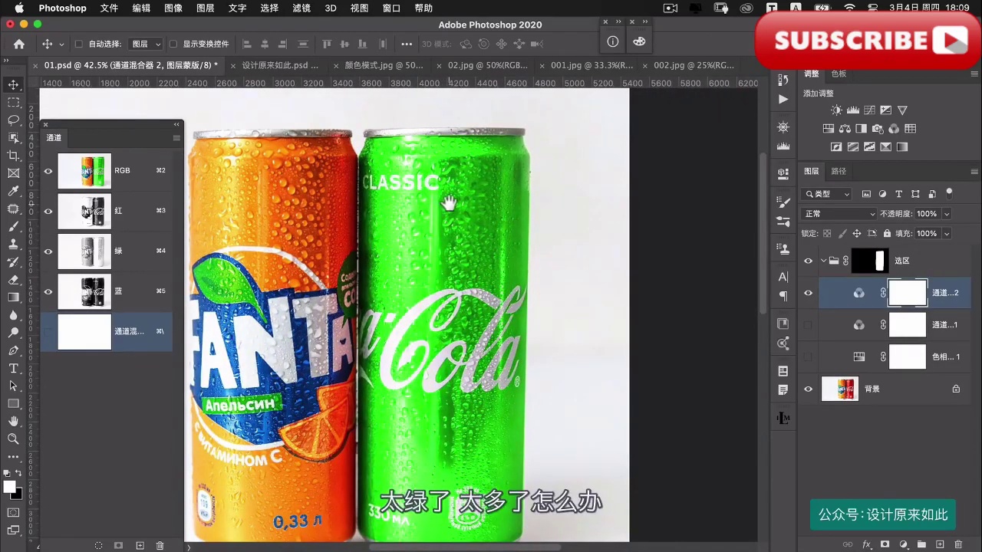
{"action": "left_click", "coordinate": [447, 230]}
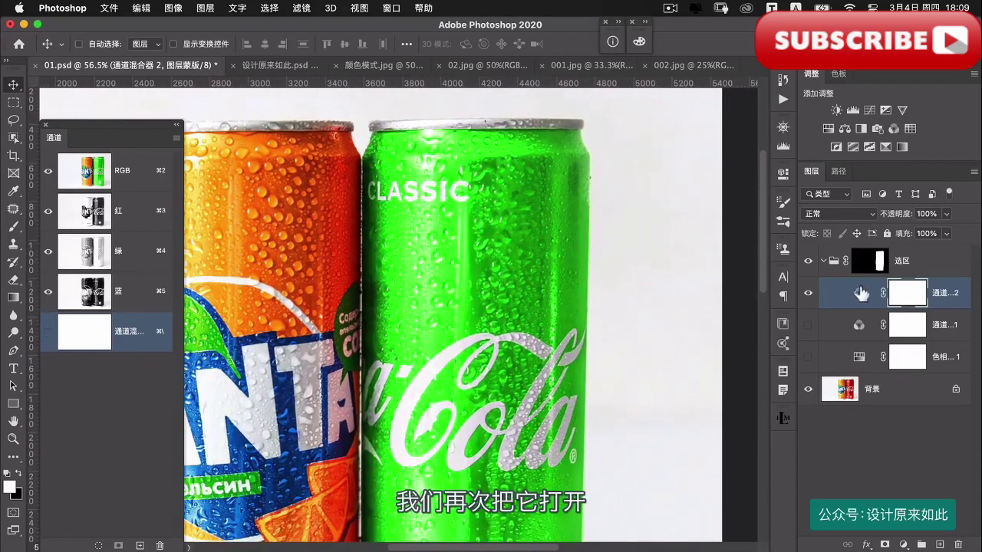
{"action": "left_click", "coordinate": [859, 291]}
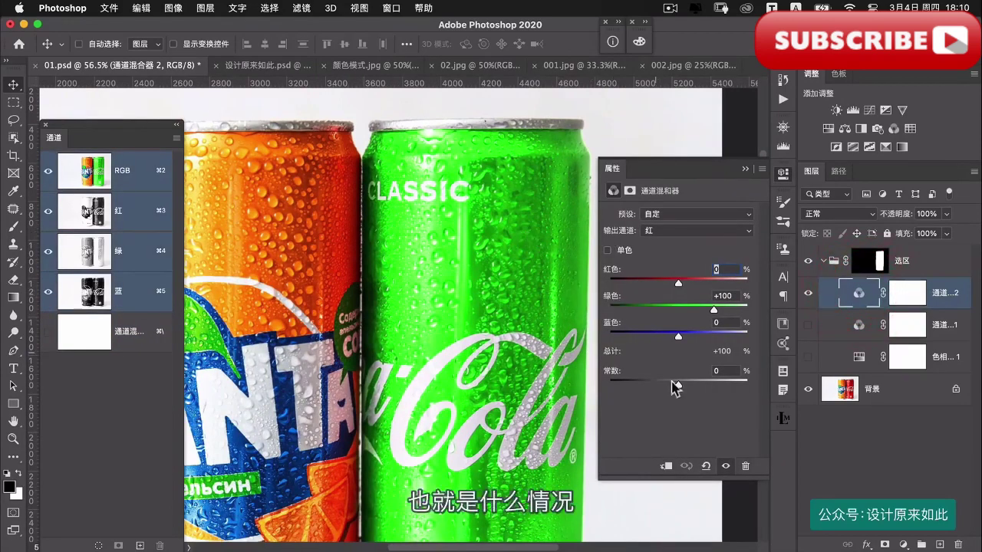
{"action": "left_click", "coordinate": [705, 465]}
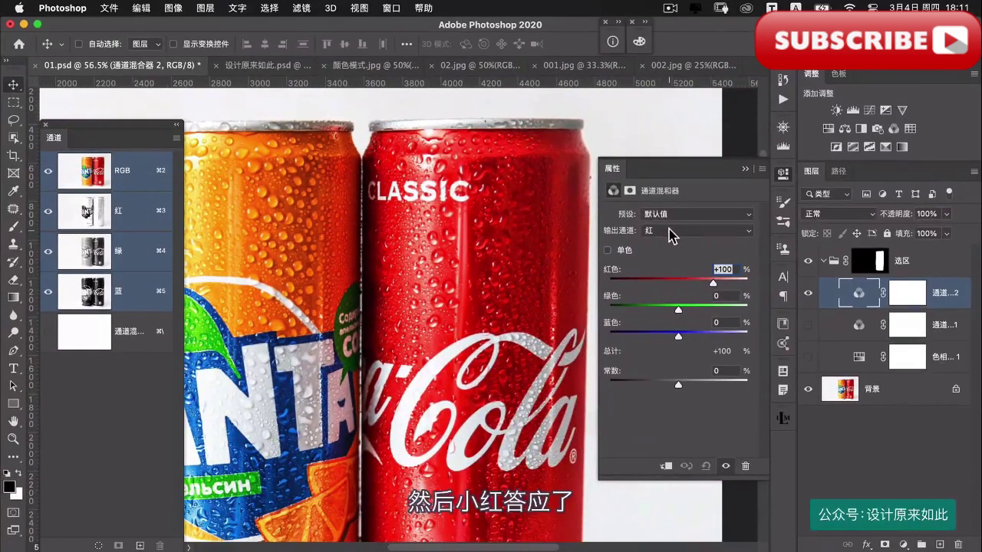
- Set the second Channel Mixer's output channel to green (绿), with its green value at 0% and red value at 100%
{"action": "left_click", "coordinate": [669, 232]}
{"action": "left_click", "coordinate": [673, 245]}
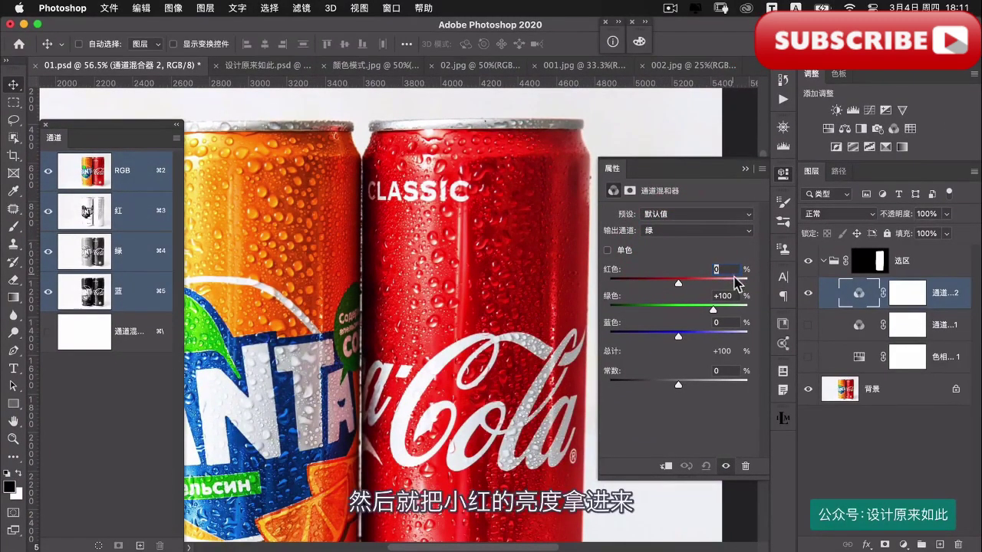
{"action": "left_click", "coordinate": [678, 284]}
{"action": "type", "text": "0"}
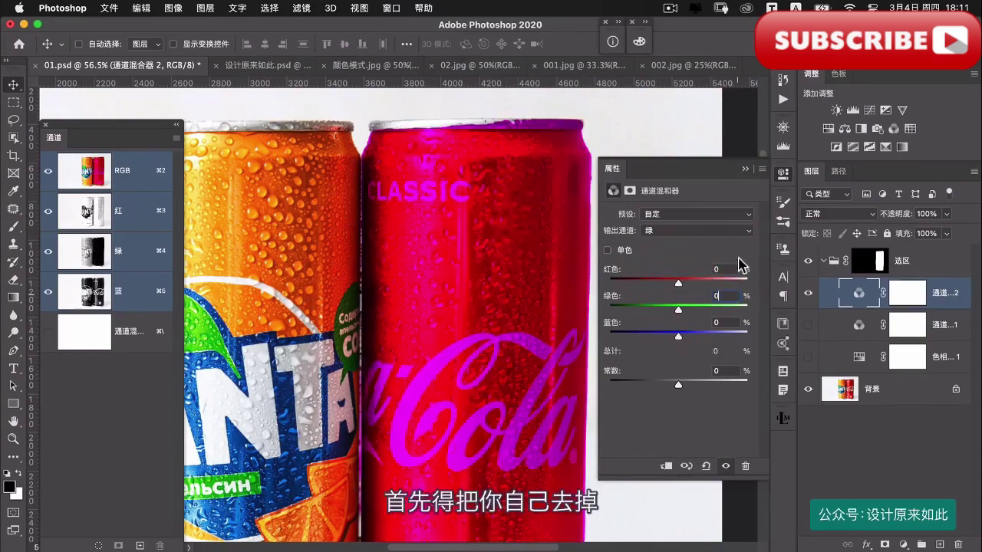
{"action": "left_click", "coordinate": [690, 269]}
{"action": "type", "text": "10"}
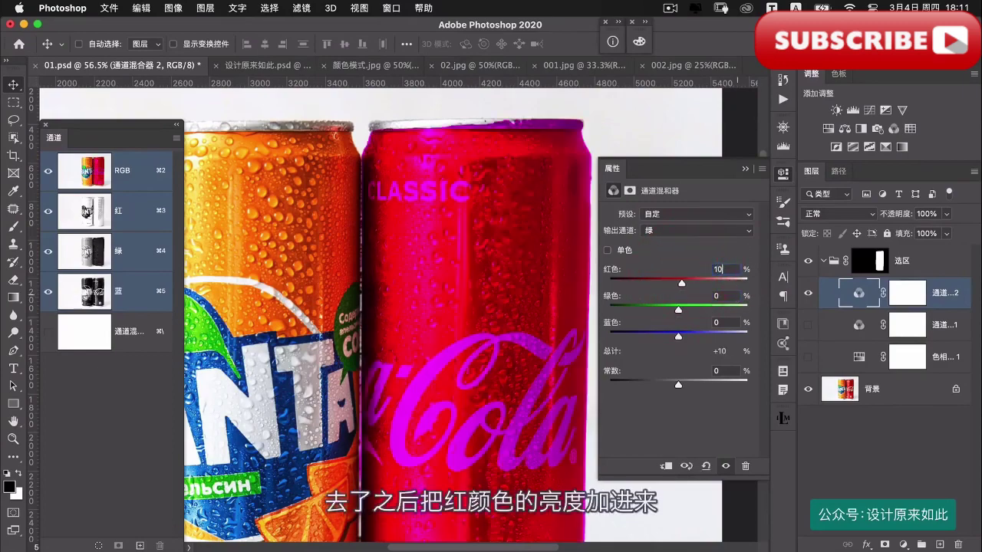
{"action": "type", "text": "0"}
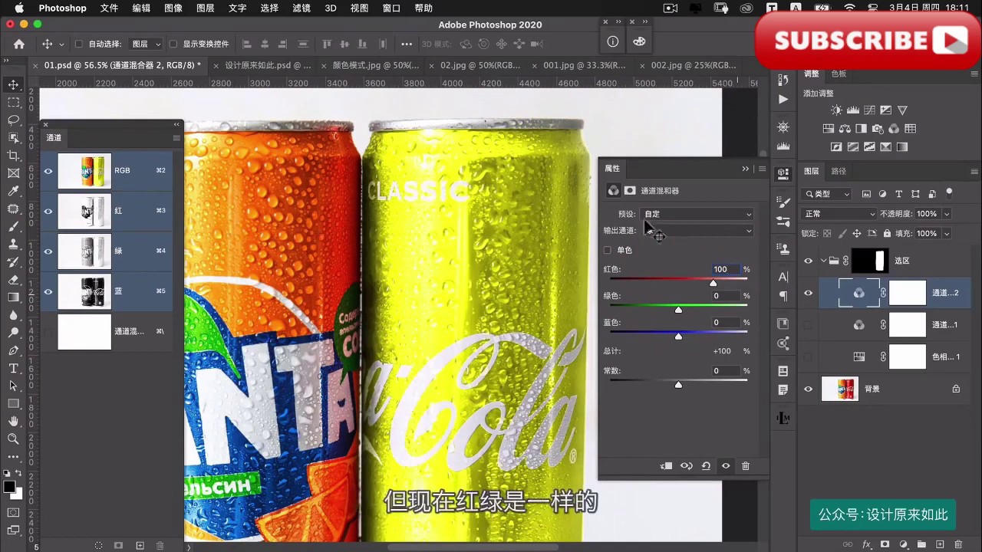
- Set the second Channel Mixer's red (红) output channel to 0% red and 100% green
{"action": "left_click", "coordinate": [696, 229]}
{"action": "left_click", "coordinate": [647, 215]}
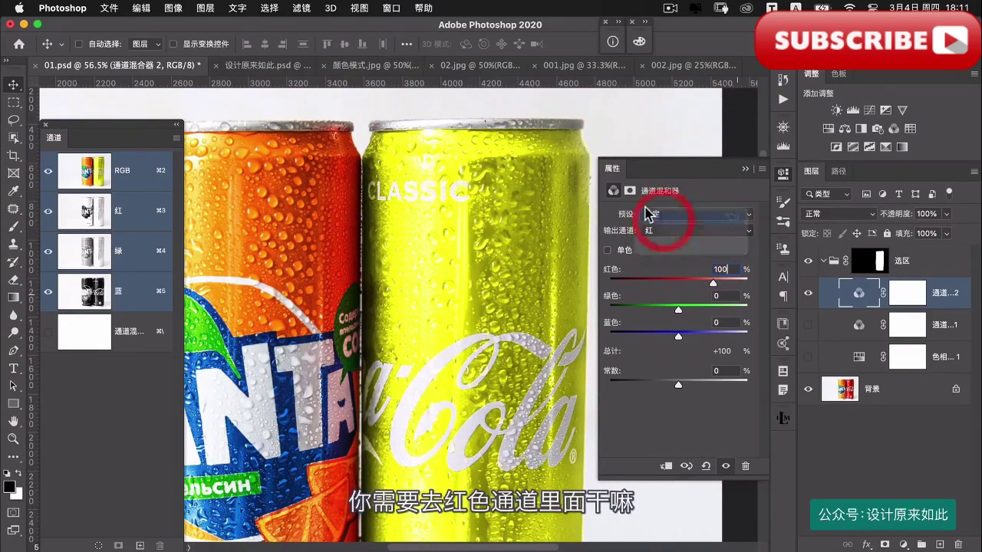
{"action": "double_click", "coordinate": [733, 269]}
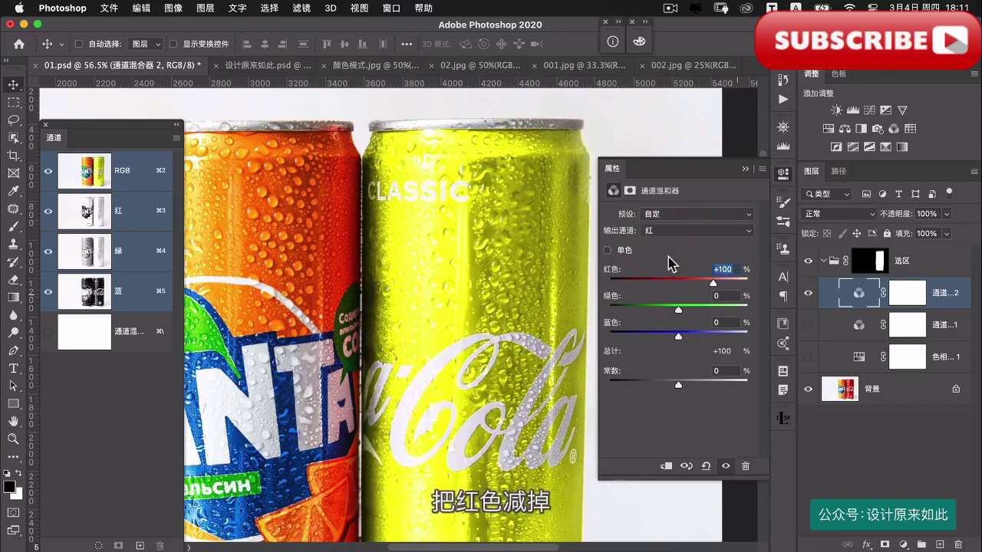
{"action": "type", "text": "0"}
{"action": "key", "text": "Tab"}
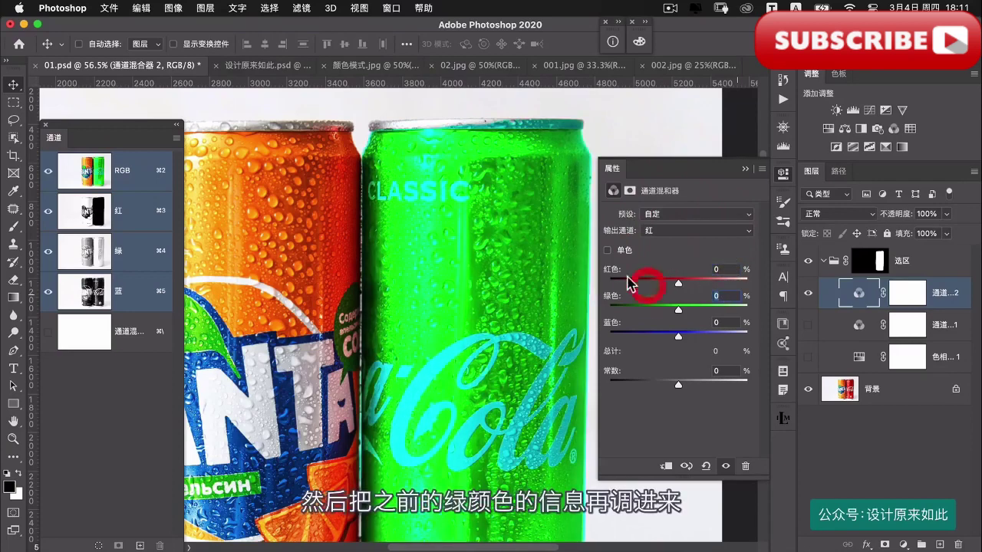
{"action": "type", "text": "100"}
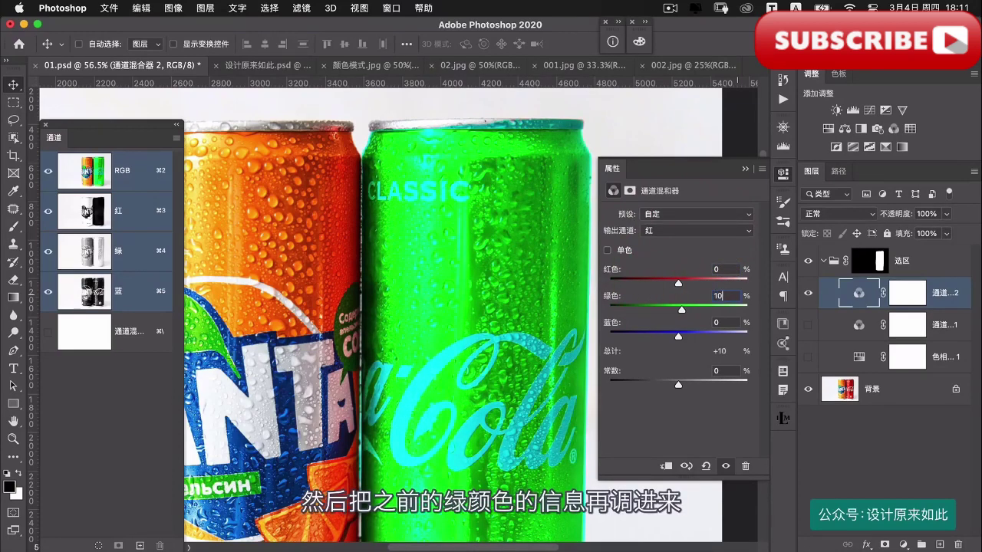
{"action": "key", "text": "Return"}
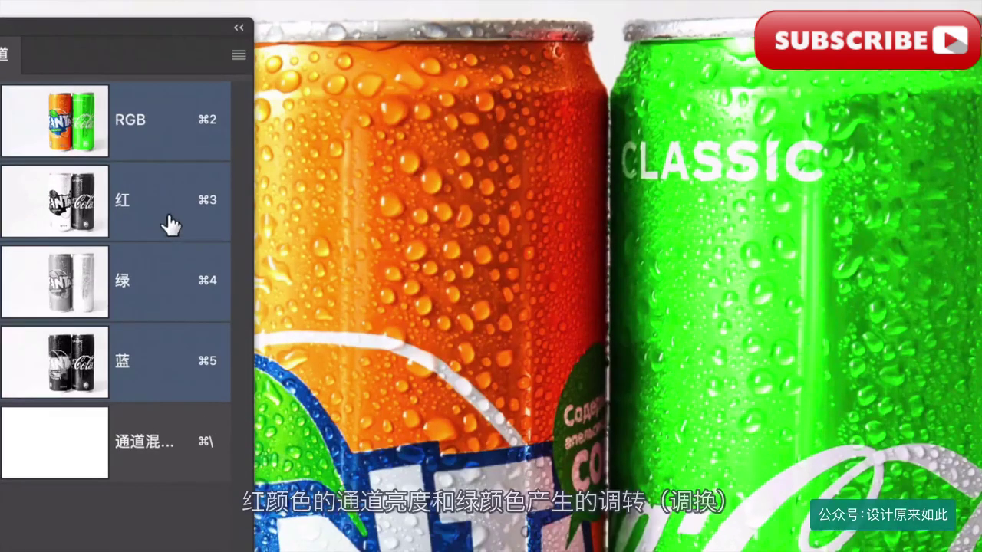
- Compare the red and green channels of the image individually, and return to the RGB composite
{"action": "left_click", "coordinate": [144, 206]}
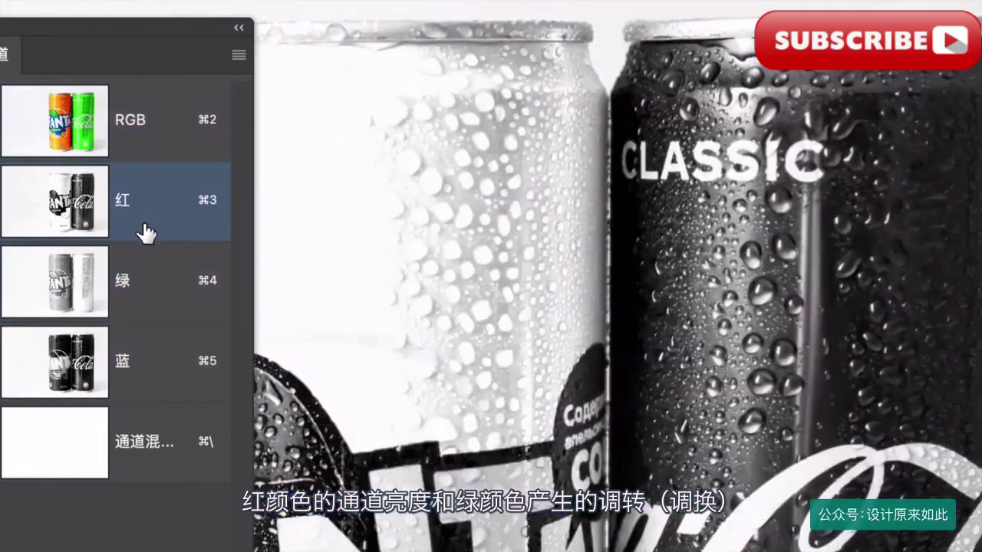
{"action": "left_click", "coordinate": [149, 283]}
{"action": "left_click", "coordinate": [155, 215]}
{"action": "left_click", "coordinate": [143, 269]}
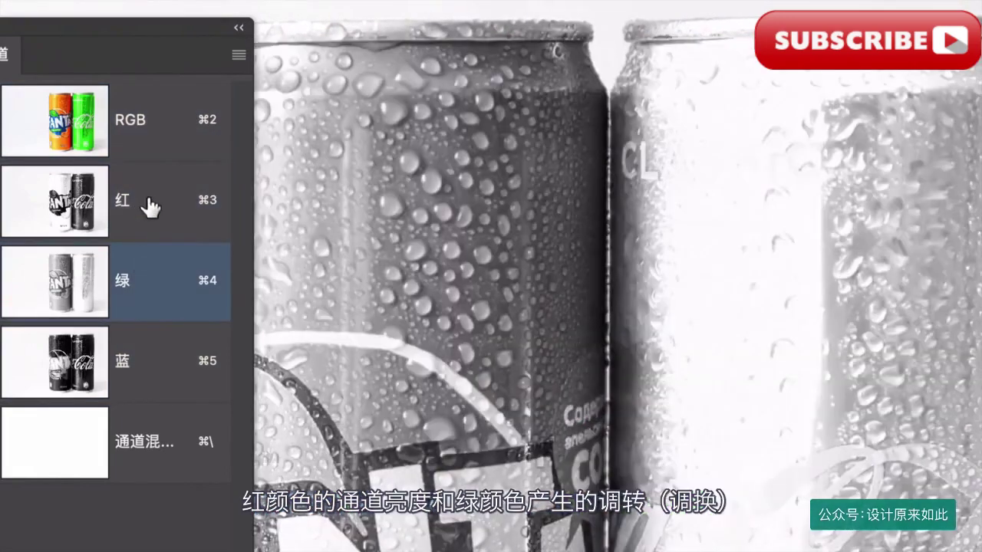
{"action": "left_click", "coordinate": [154, 208]}
{"action": "left_click", "coordinate": [158, 120]}
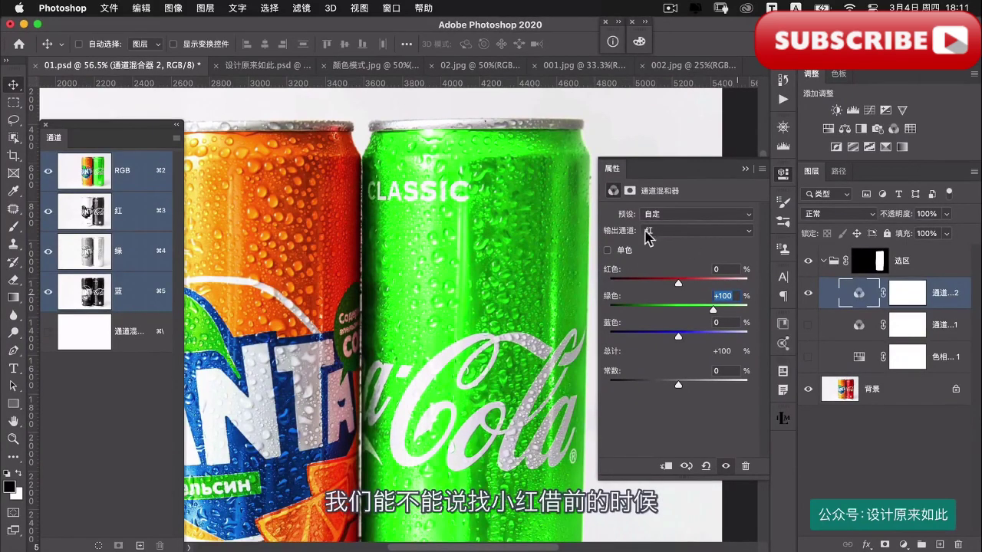
- Set the second Channel Mixer's green (绿) output channel to 50% red and 50% green
{"action": "left_click", "coordinate": [673, 230]}
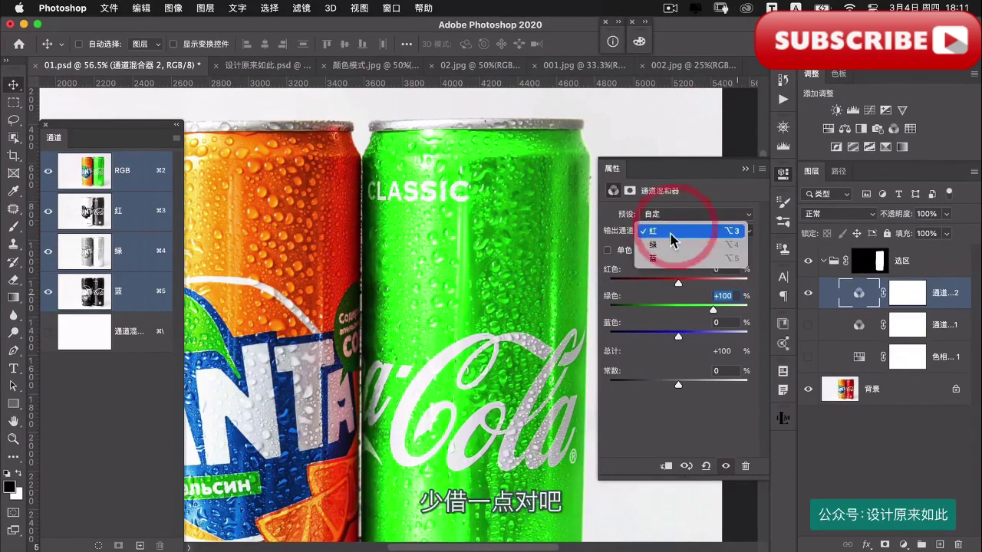
{"action": "left_click", "coordinate": [673, 244]}
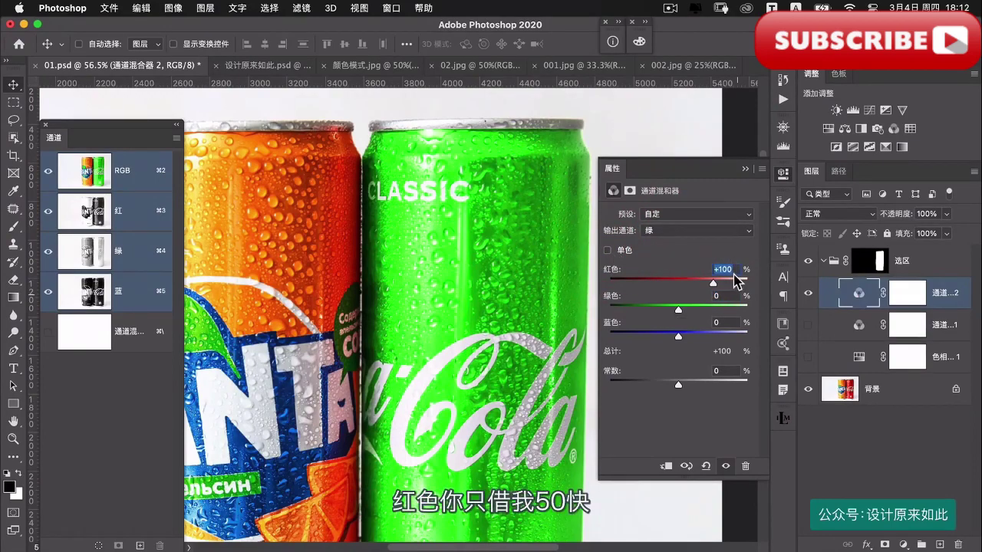
{"action": "type", "text": "50"}
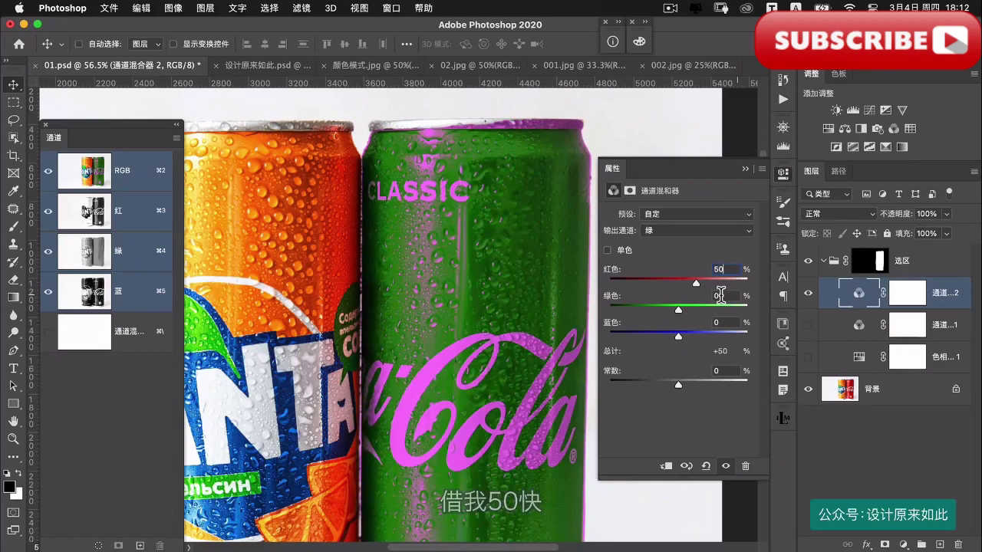
{"action": "key", "text": "Tab"}
{"action": "type", "text": "50"}
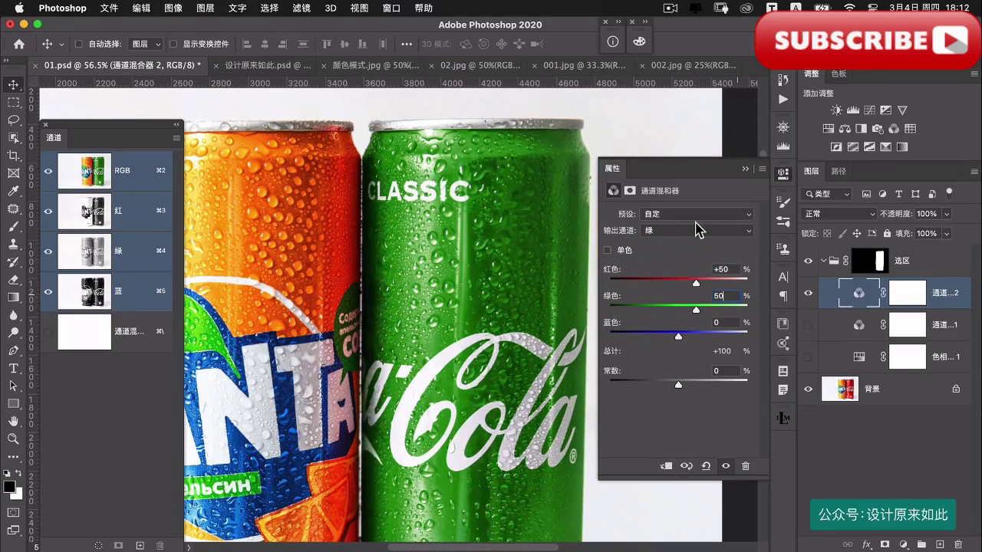
{"action": "key", "text": "Return"}
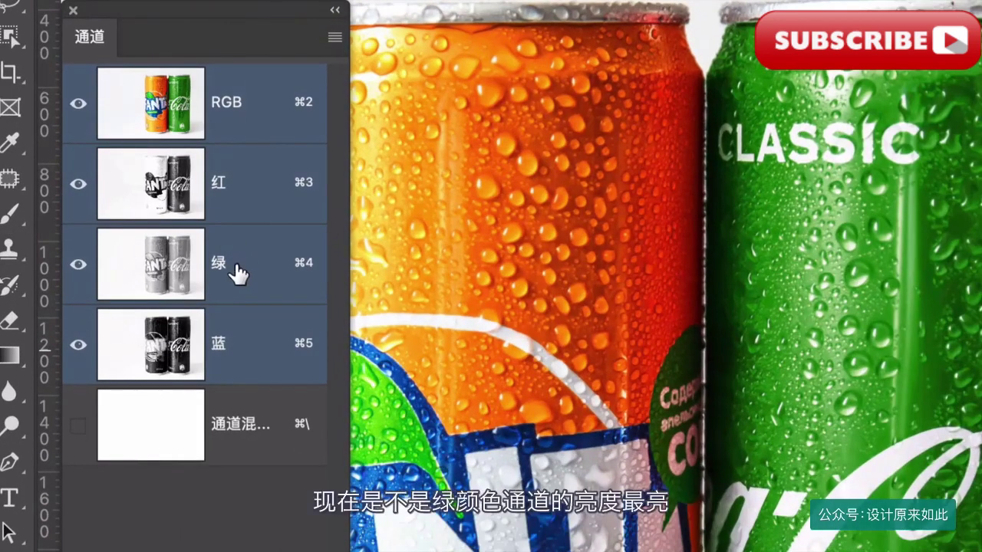
- Examine the Cola can's brightness in the green, red and blue channels individually, and restore the RGB composite
{"action": "left_click", "coordinate": [129, 255]}
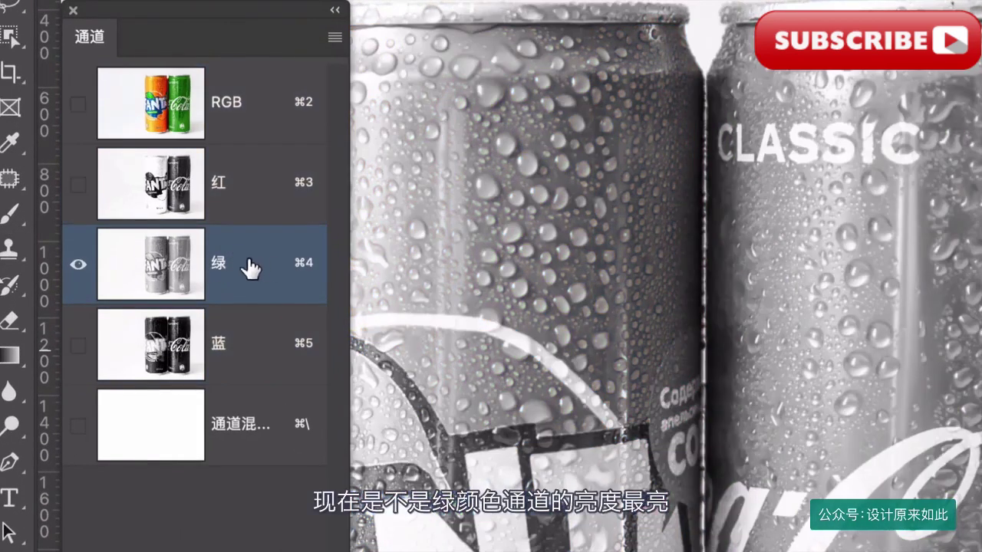
{"action": "left_click_drag", "start_coordinate": [760, 267], "coordinate": [548, 252]}
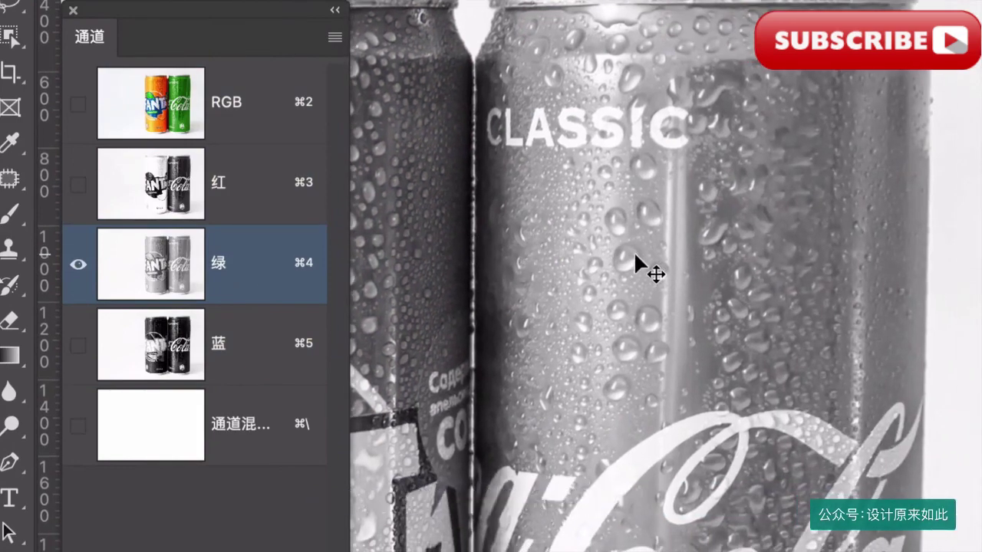
{"action": "left_click", "coordinate": [252, 186]}
{"action": "left_click", "coordinate": [258, 319]}
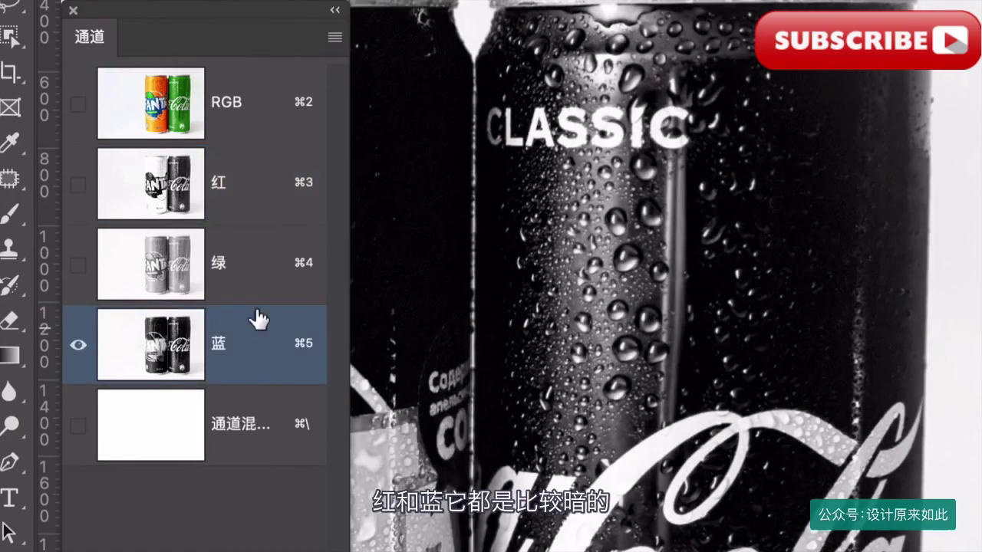
{"action": "left_click", "coordinate": [248, 266]}
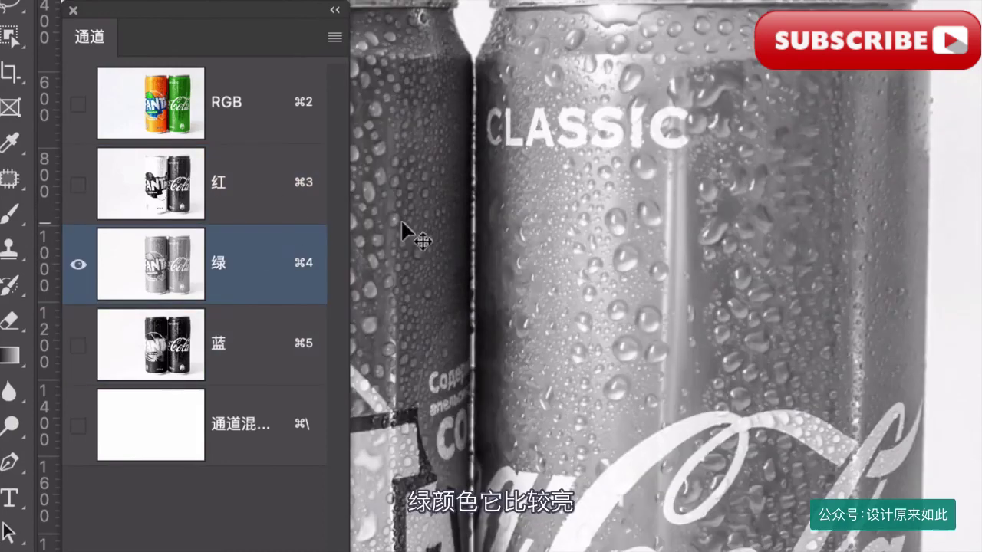
{"action": "left_click", "coordinate": [242, 106]}
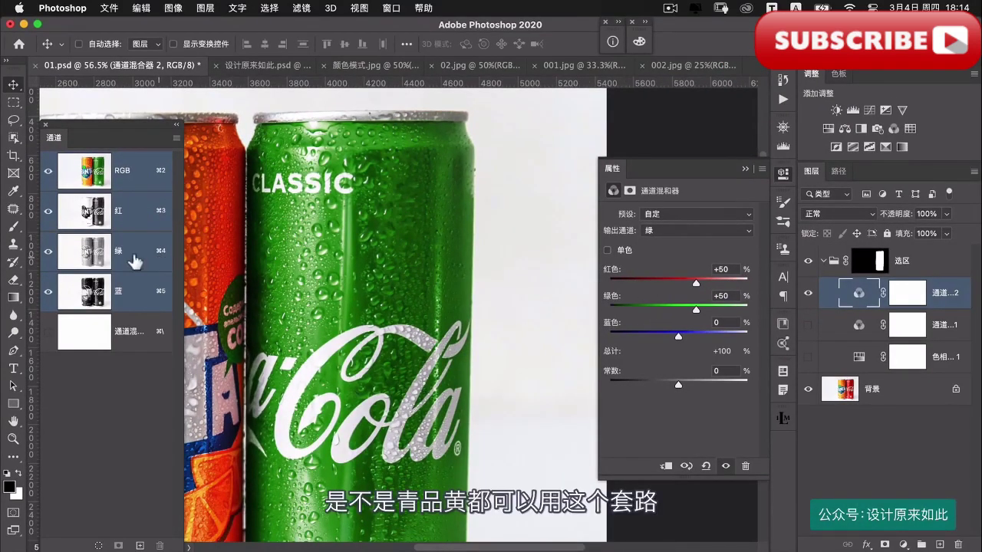
- Hide the second Channel Mixer layer and add a third Channel Mixer adjustment layer above it in the 选区 group
{"action": "left_click", "coordinate": [739, 169]}
{"action": "left_click", "coordinate": [808, 293]}
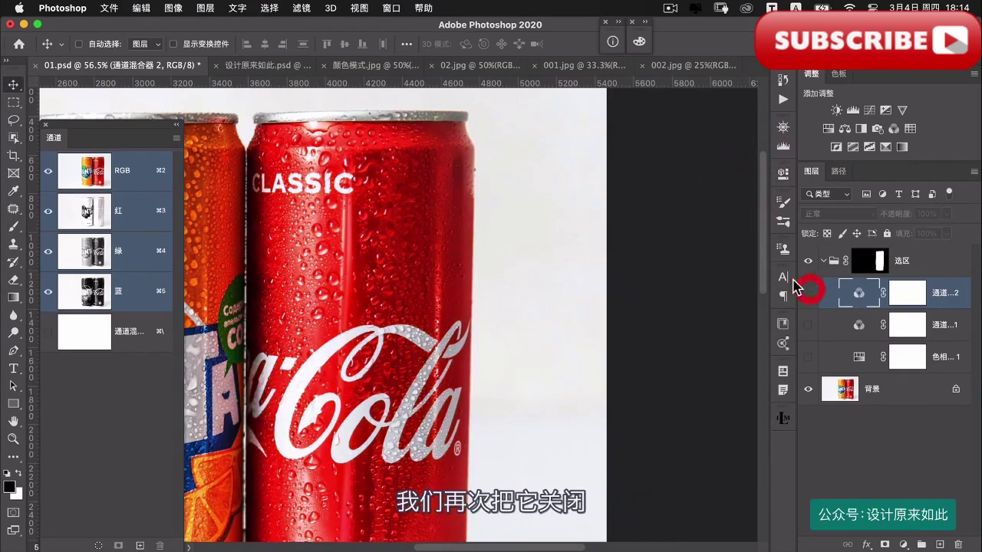
{"action": "left_click", "coordinate": [892, 129]}
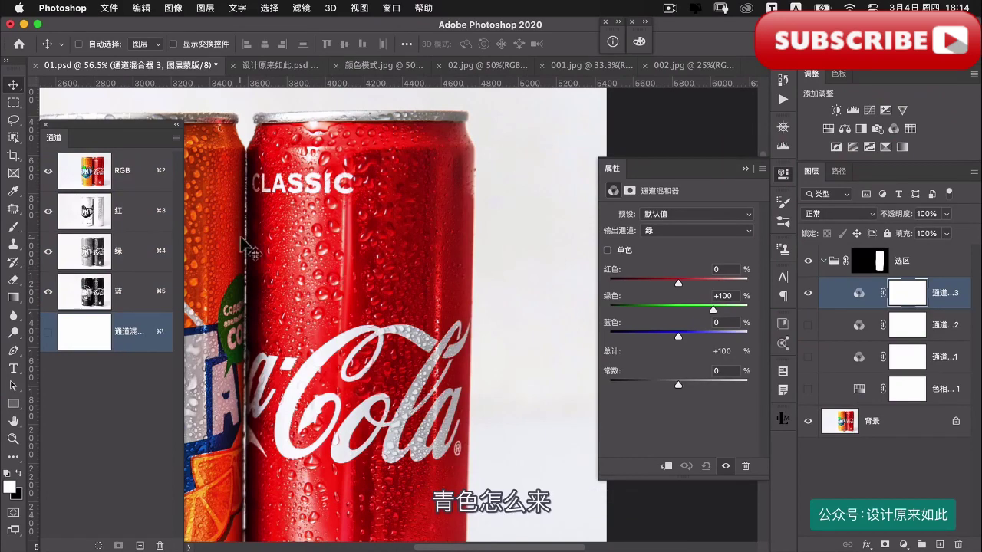
- Consult the colour diagram in 颜色模式.jpg, and set the third Channel Mixer's red (红) output in 01.psd to 0% red and 100% blue
{"action": "left_click", "coordinate": [382, 66]}
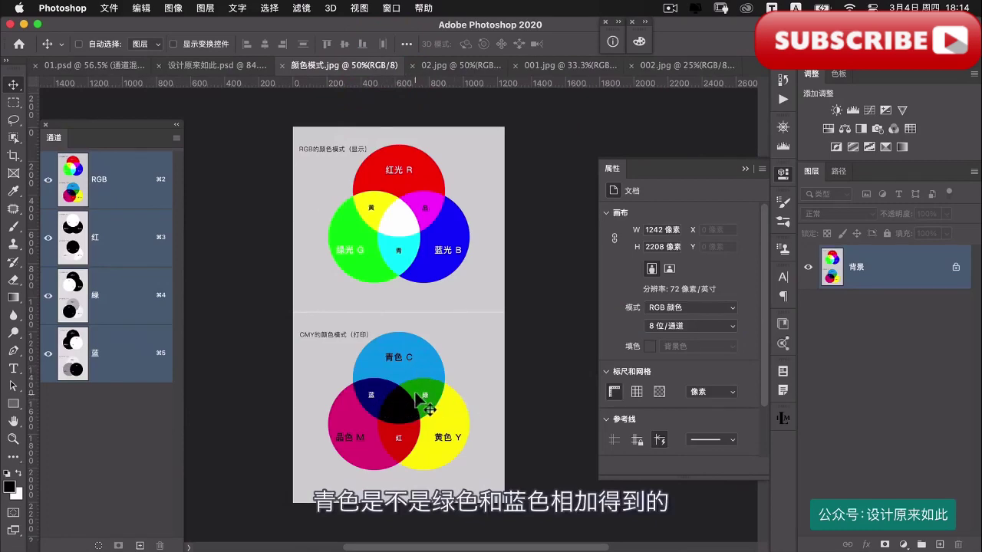
{"action": "left_click", "coordinate": [78, 66]}
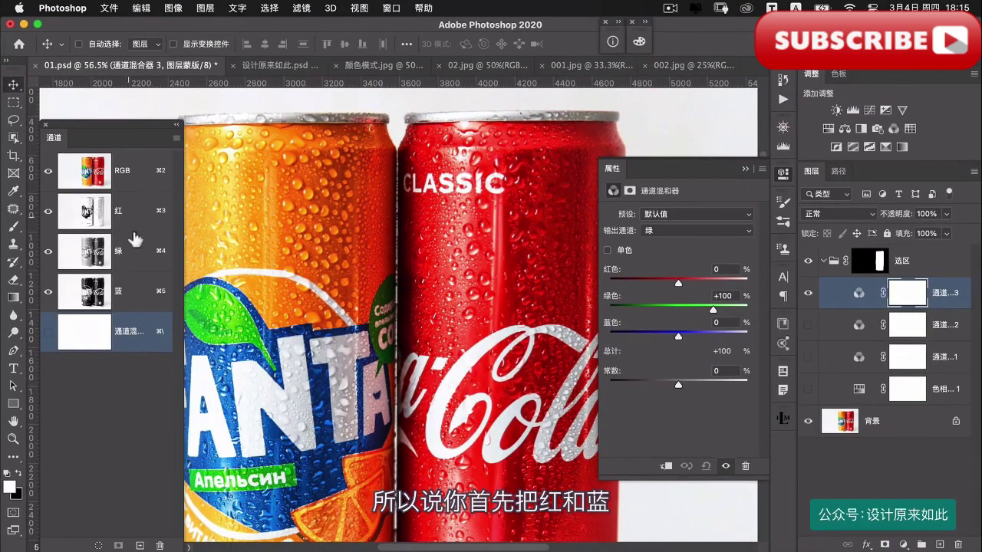
{"action": "left_click", "coordinate": [686, 230]}
{"action": "left_click", "coordinate": [652, 215]}
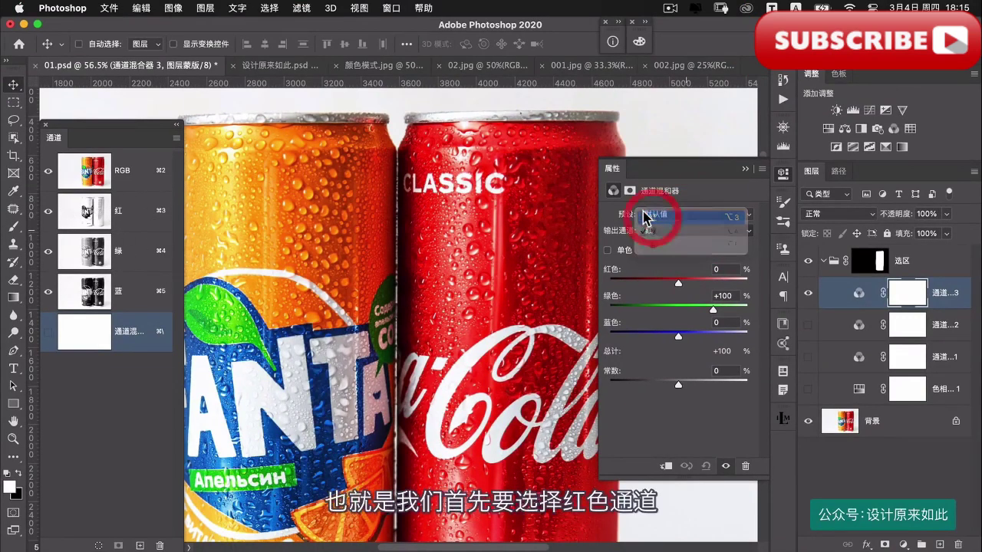
{"action": "double_click", "coordinate": [725, 269]}
{"action": "type", "text": "0"}
{"action": "key", "text": "Tab"}
{"action": "key", "text": "Tab"}
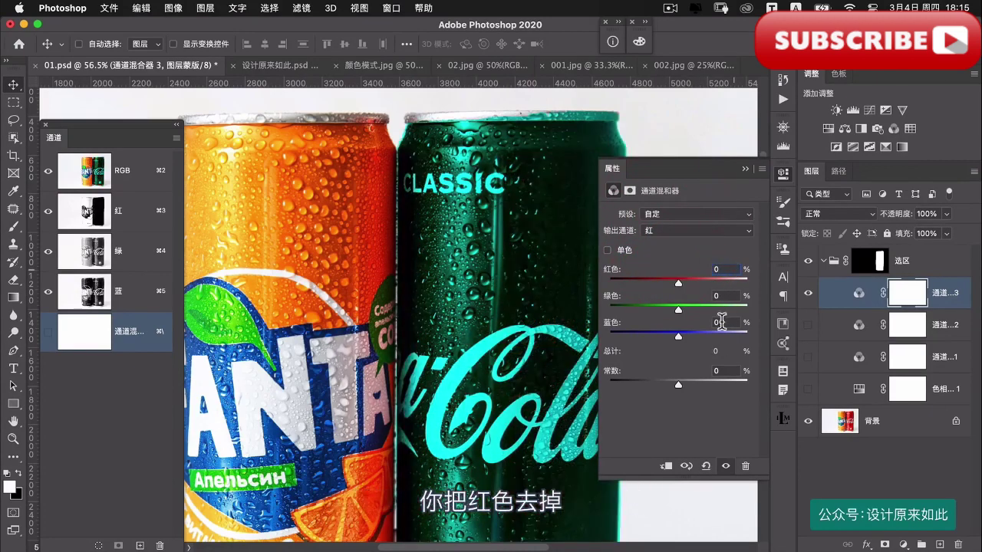
{"action": "type", "text": "100"}
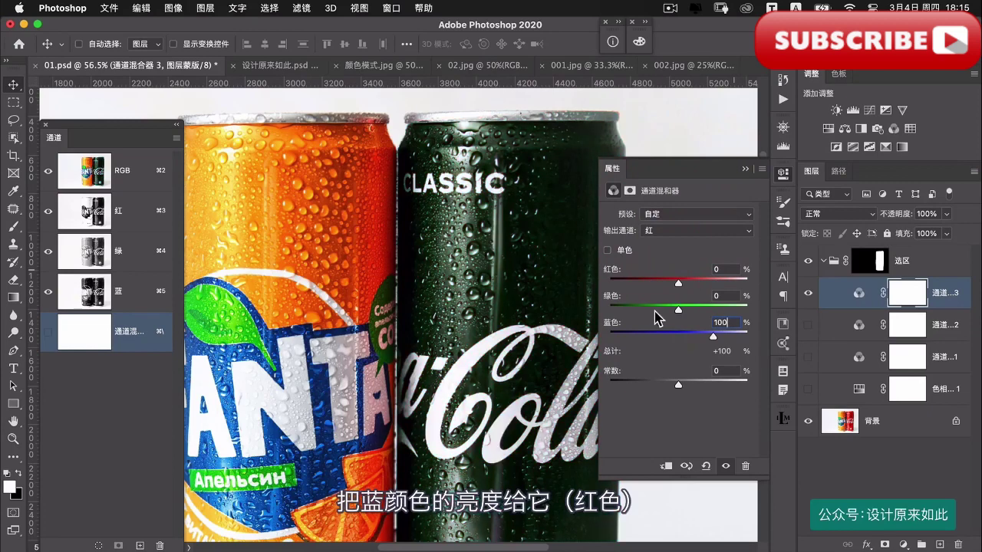
- Set the third Channel Mixer's output channel to blue (蓝), with its blue value at 0% and red value at 100%
{"action": "left_click", "coordinate": [698, 230]}
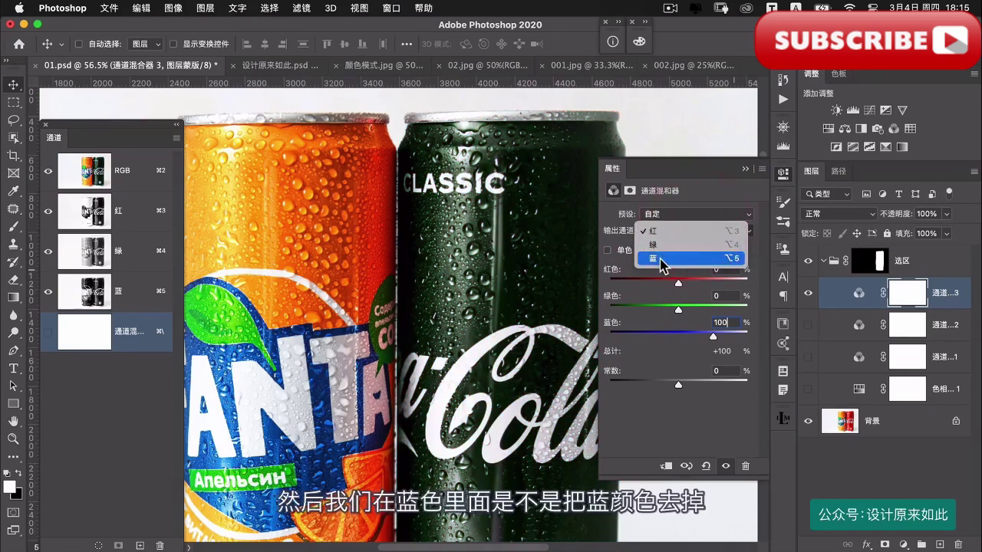
{"action": "left_click", "coordinate": [690, 258]}
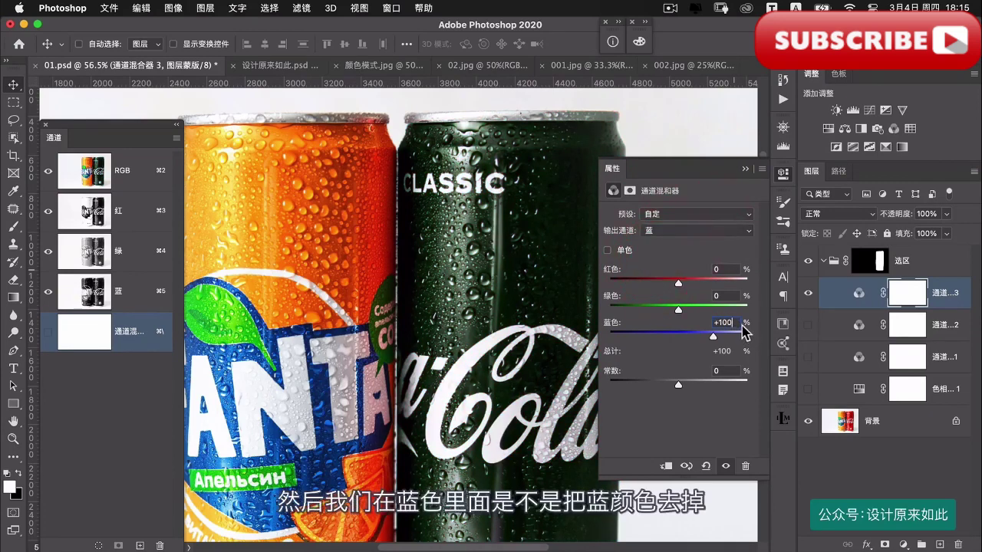
{"action": "type", "text": "0"}
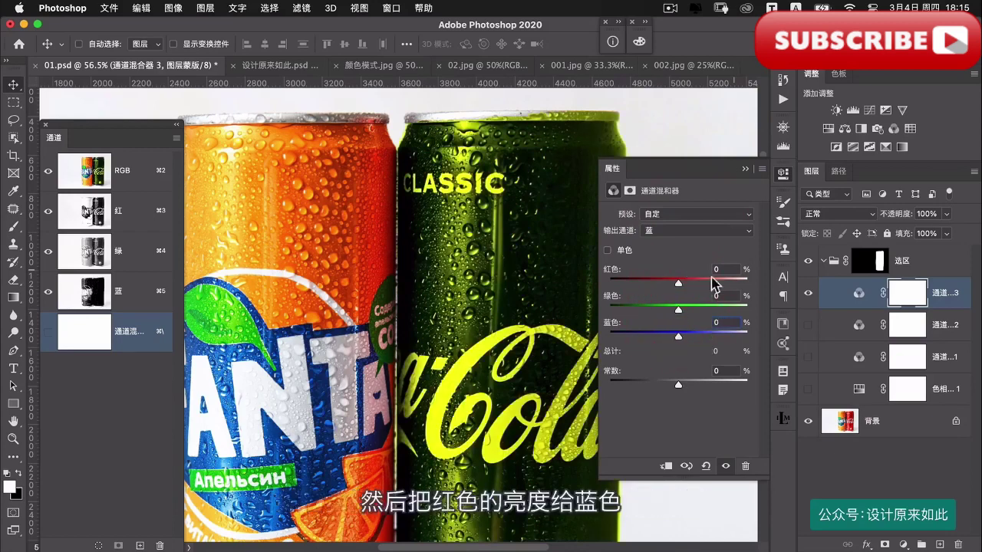
{"action": "left_click", "coordinate": [649, 261]}
{"action": "type", "text": "10"}
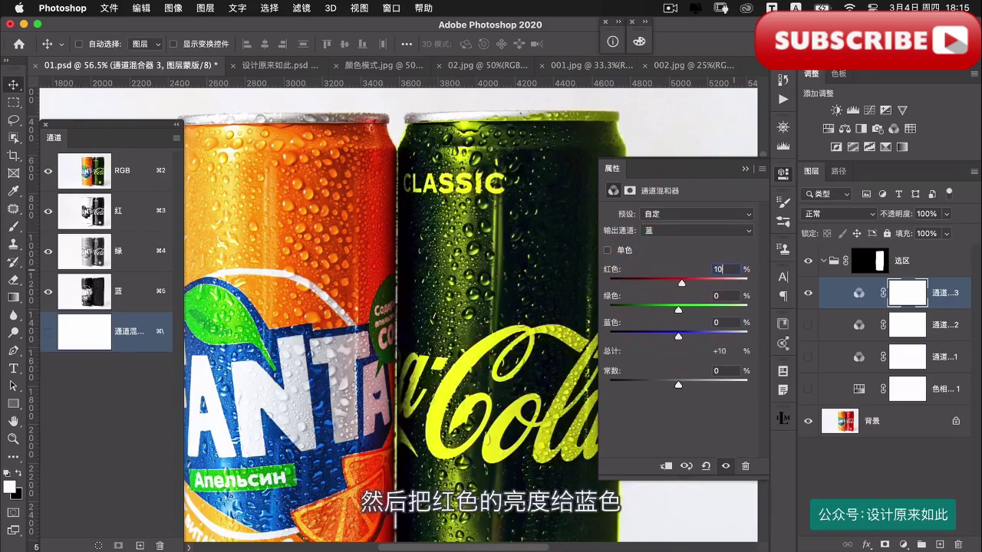
{"action": "type", "text": "0"}
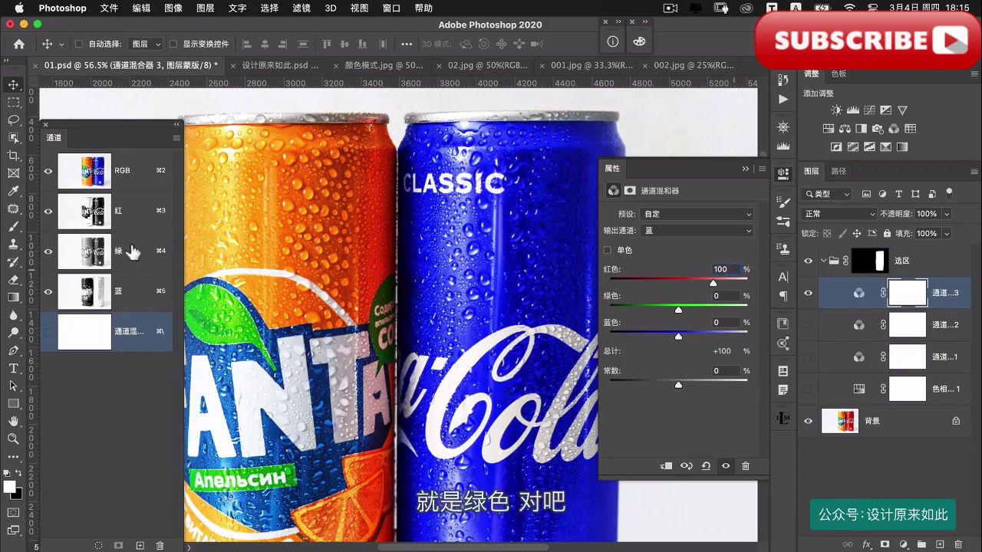
- Set the third Channel Mixer's green (绿) output to 0% green and 100% red
{"action": "left_click", "coordinate": [664, 230]}
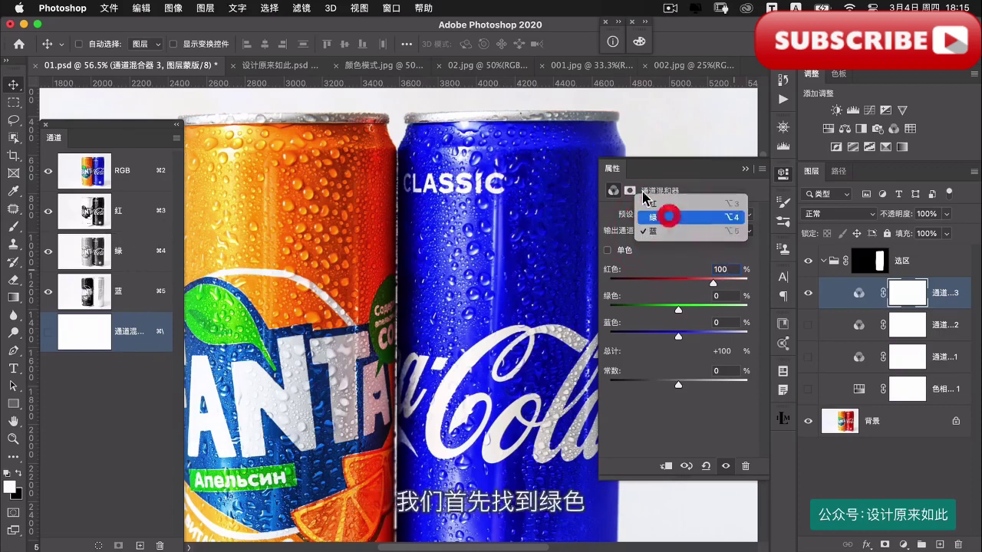
{"action": "left_click", "coordinate": [663, 213]}
{"action": "left_click", "coordinate": [725, 295]}
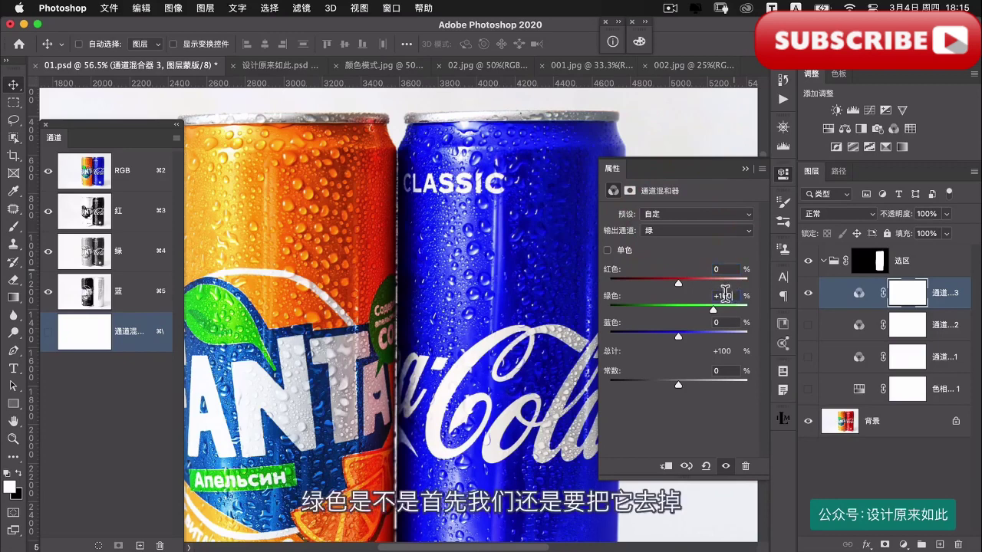
{"action": "type", "text": "0"}
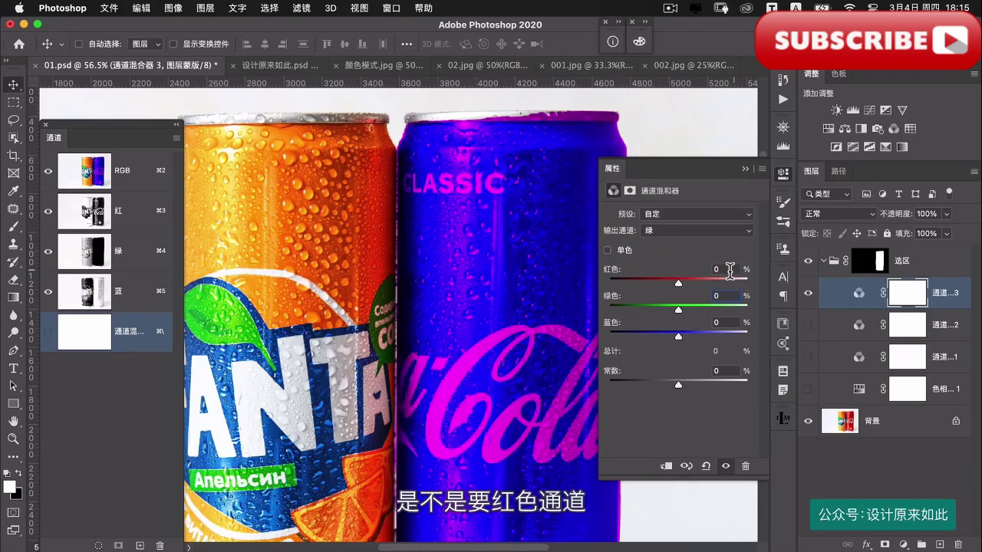
{"action": "left_click_drag", "start_coordinate": [665, 266], "coordinate": [664, 268]}
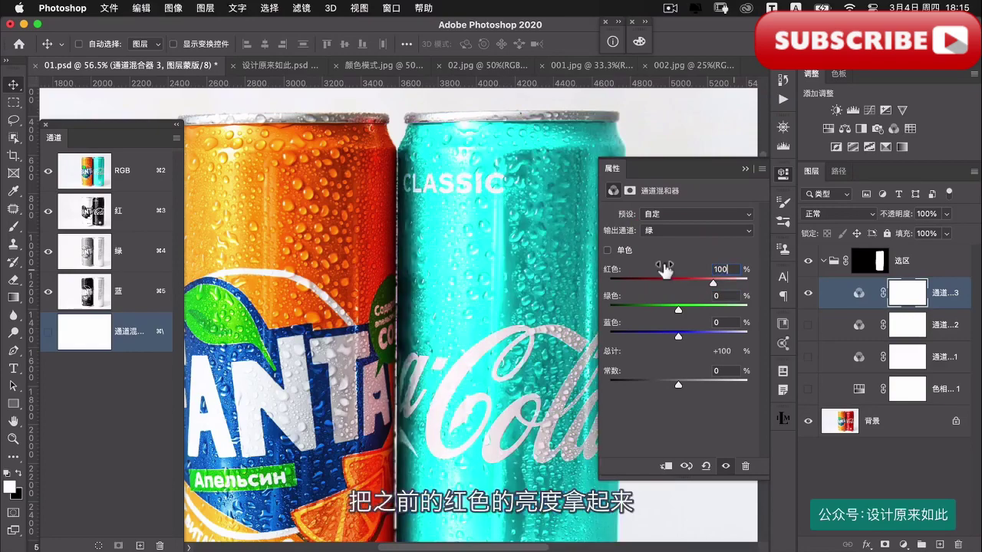
{"action": "left_click", "coordinate": [545, 304]}
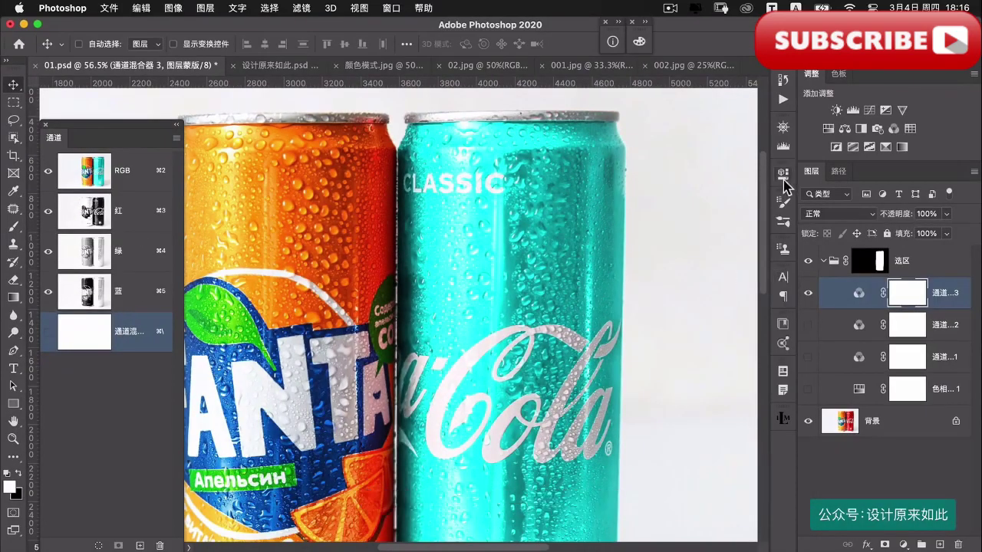
- Set the third Channel Mixer's green (绿) output to 50% red and 50% green
{"action": "double_click", "coordinate": [853, 289]}
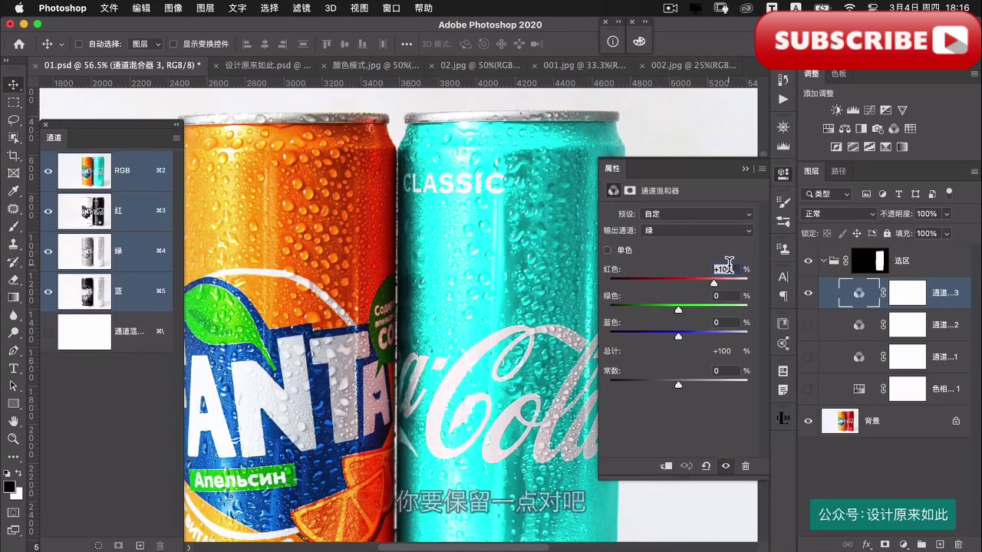
{"action": "type", "text": "50"}
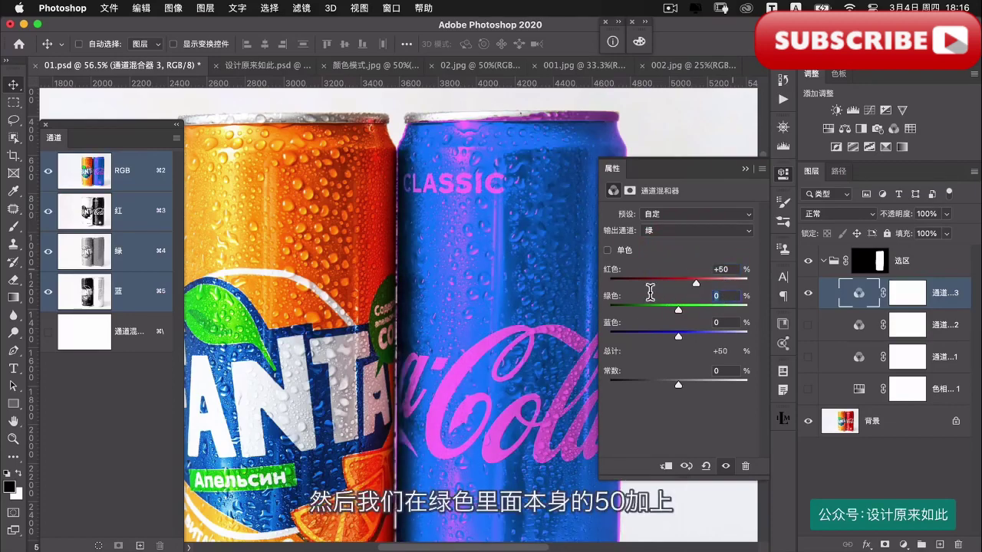
{"action": "key", "text": "Tab"}
{"action": "type", "text": "50"}
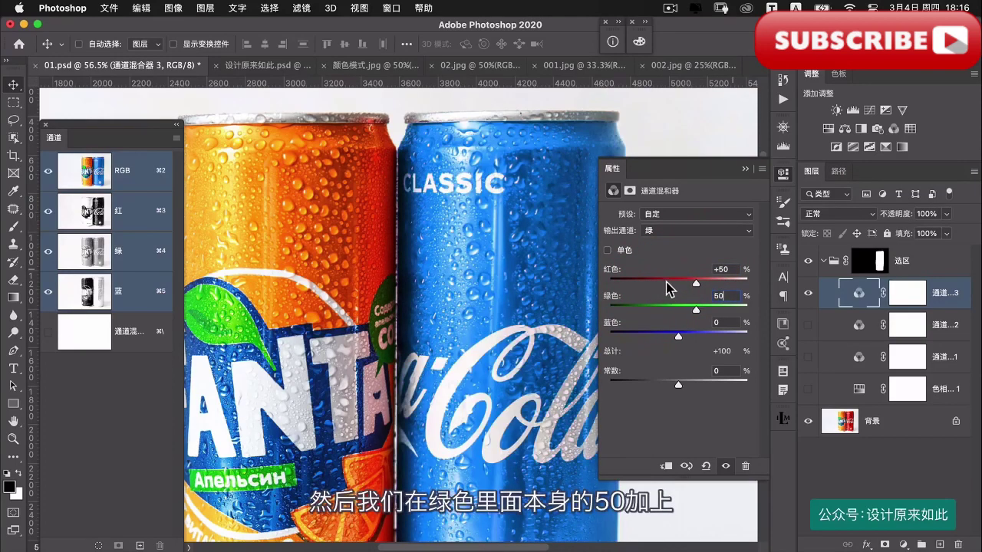
- Set the third Channel Mixer's blue (蓝) output to 50% red and 50% blue
{"action": "left_click", "coordinate": [704, 233]}
{"action": "left_click", "coordinate": [678, 246]}
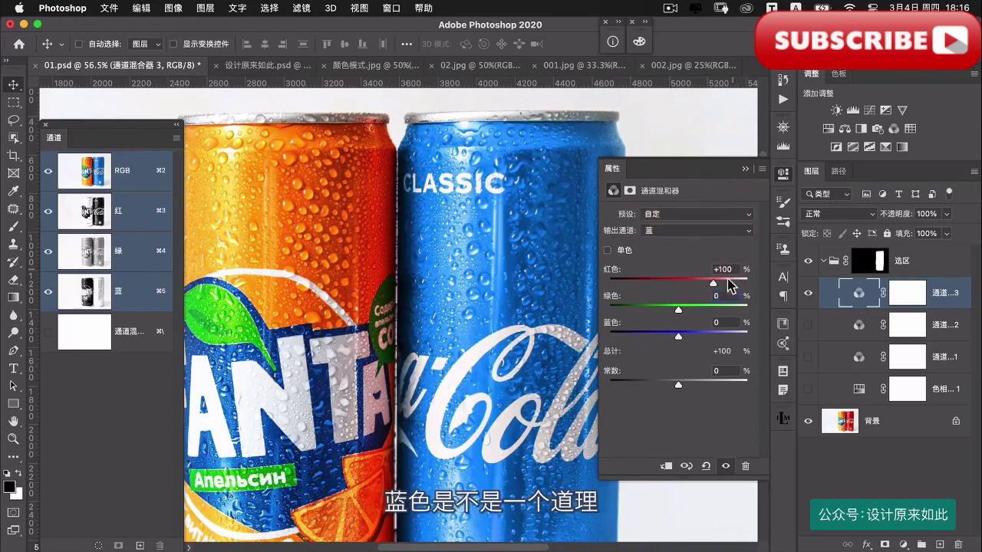
{"action": "left_click_drag", "start_coordinate": [734, 268], "coordinate": [668, 265]}
{"action": "type", "text": "50"}
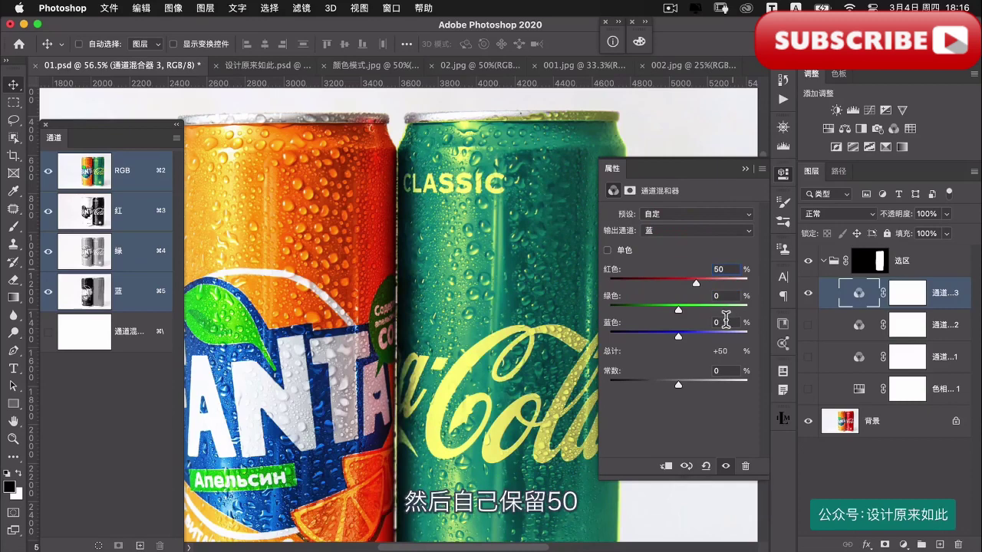
{"action": "left_click", "coordinate": [673, 322]}
{"action": "type", "text": "50"}
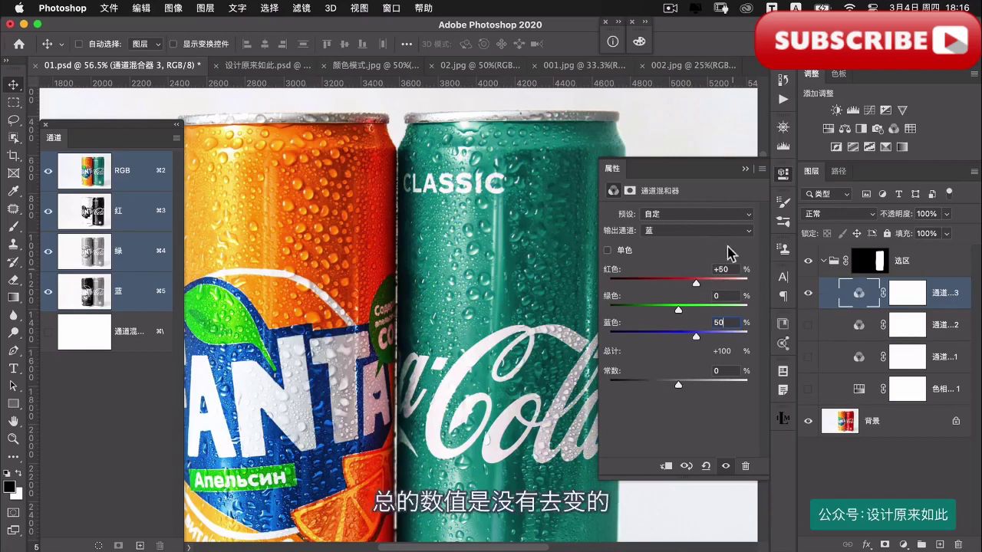
{"action": "left_click", "coordinate": [747, 170]}
- Switch to 02.jpg, examine the green car up close and in its red, green and blue channels, and restore the RGB composite
{"action": "left_click", "coordinate": [491, 66]}
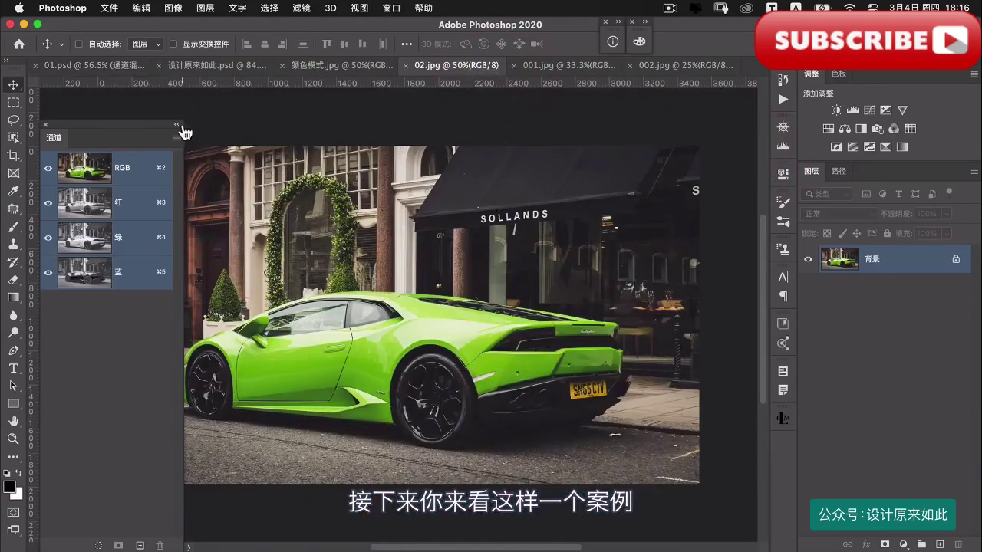
{"action": "key", "text": "super+1"}
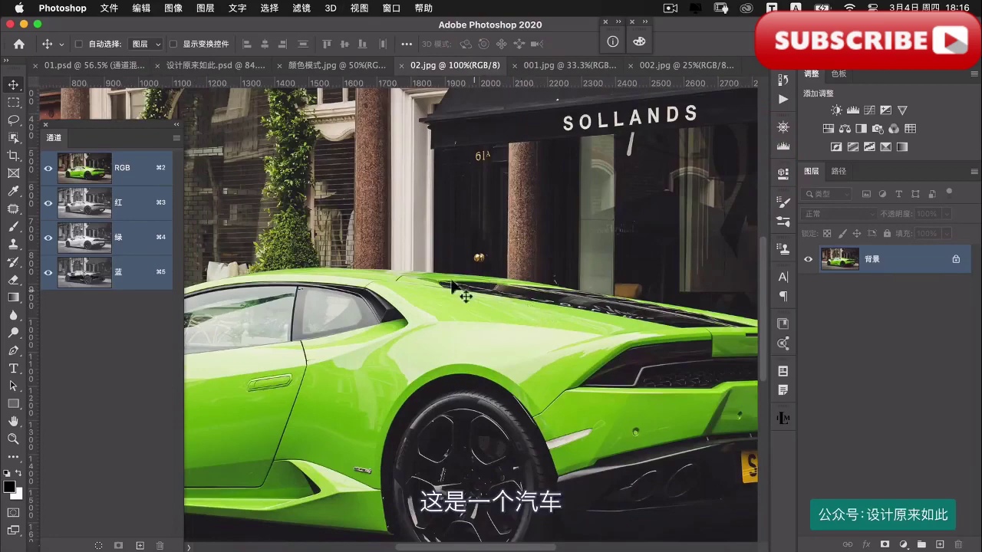
{"action": "mouse_move", "coordinate": [479, 324]}
{"action": "left_mouse_down"}
{"action": "mouse_move", "coordinate": [537, 253]}
{"action": "mouse_move", "coordinate": [519, 318]}
{"action": "mouse_move", "coordinate": [460, 307]}
{"action": "mouse_move", "coordinate": [553, 309]}
{"action": "mouse_move", "coordinate": [478, 325]}
{"action": "left_mouse_up"}
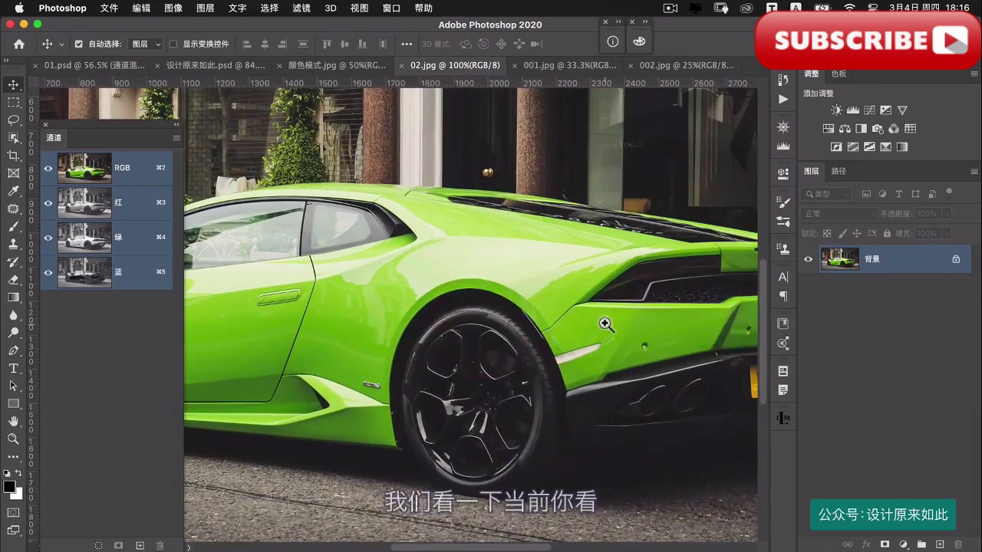
{"action": "key", "text": "super+0"}
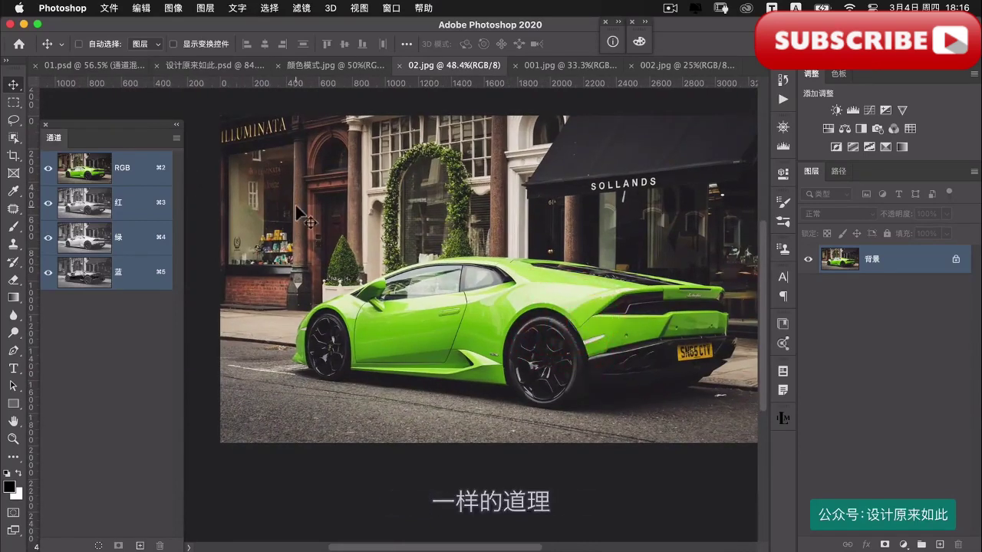
{"action": "left_click", "coordinate": [143, 204]}
{"action": "left_click", "coordinate": [128, 236]}
{"action": "left_click", "coordinate": [123, 265]}
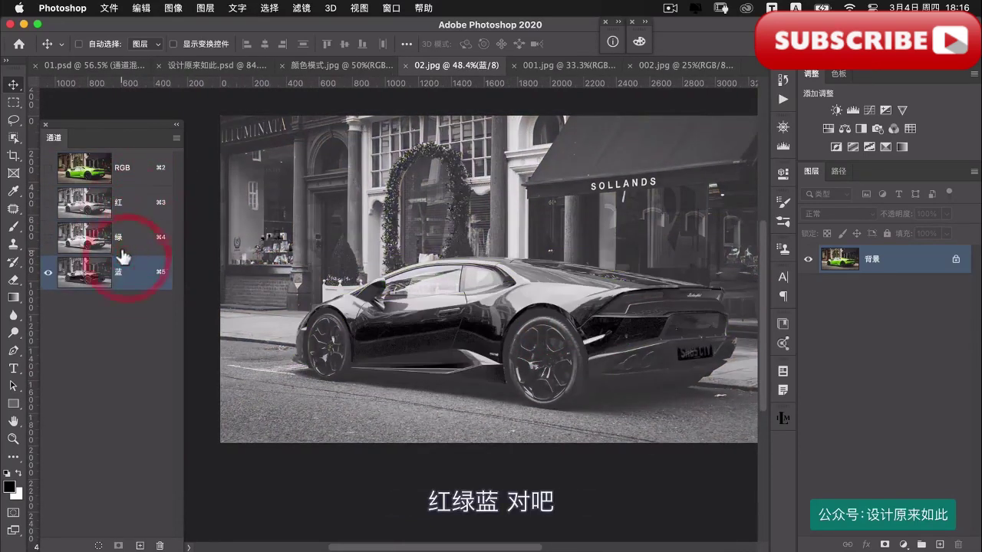
{"action": "left_click", "coordinate": [135, 169]}
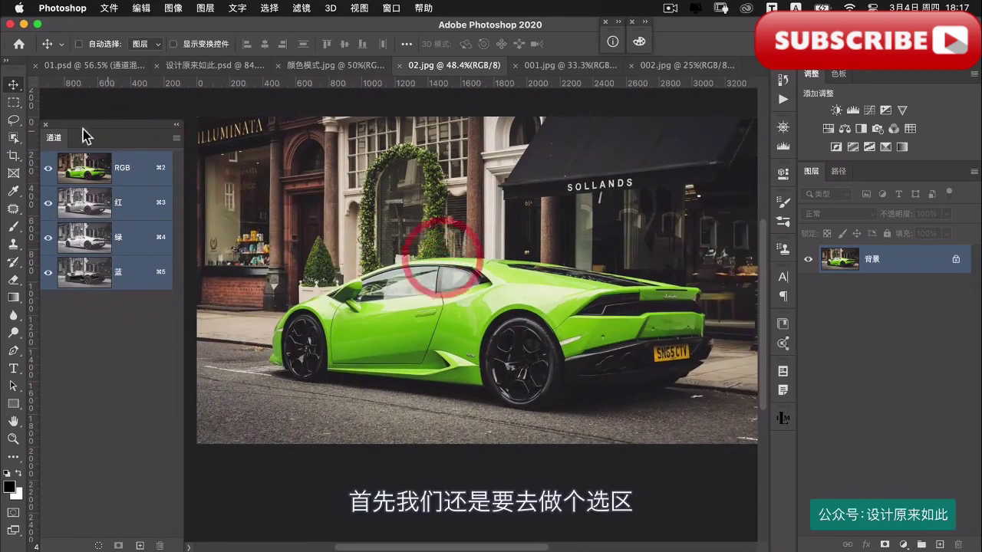
- Select the whole green car with the Object Selection tool and add a Channel Mixer adjustment layer masked to that selection
{"action": "left_click", "coordinate": [13, 138]}
{"action": "left_click_drag", "start_coordinate": [250, 250], "coordinate": [720, 407]}
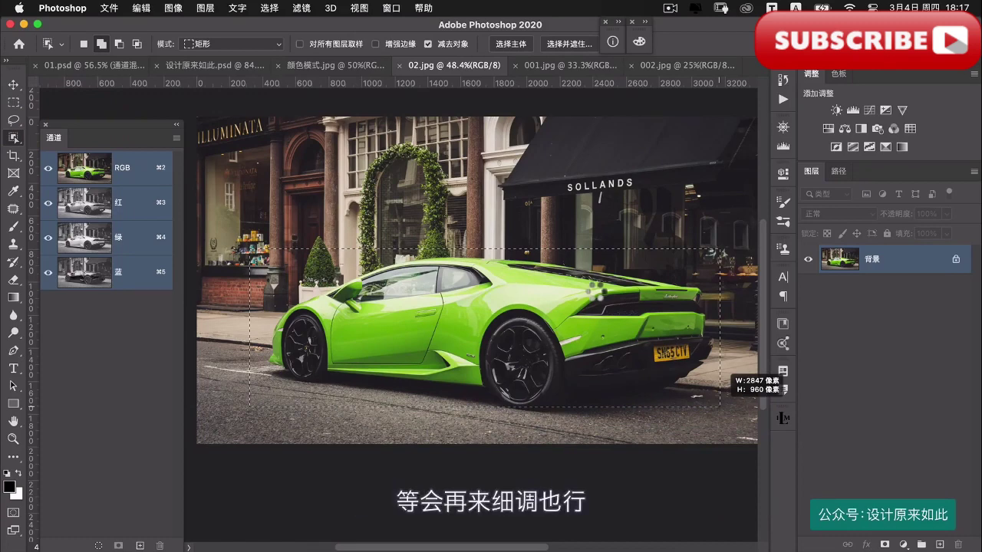
{"action": "left_click", "coordinate": [894, 131]}
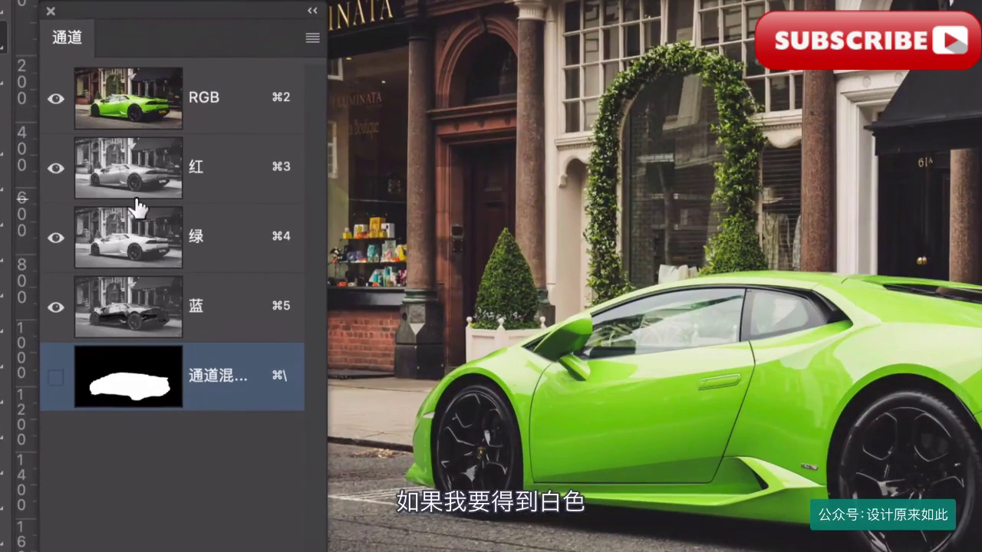
- Compare the car's brightness across the red, green and blue channels, ending on the RGB composite
{"action": "left_click", "coordinate": [217, 179]}
{"action": "left_click", "coordinate": [197, 230]}
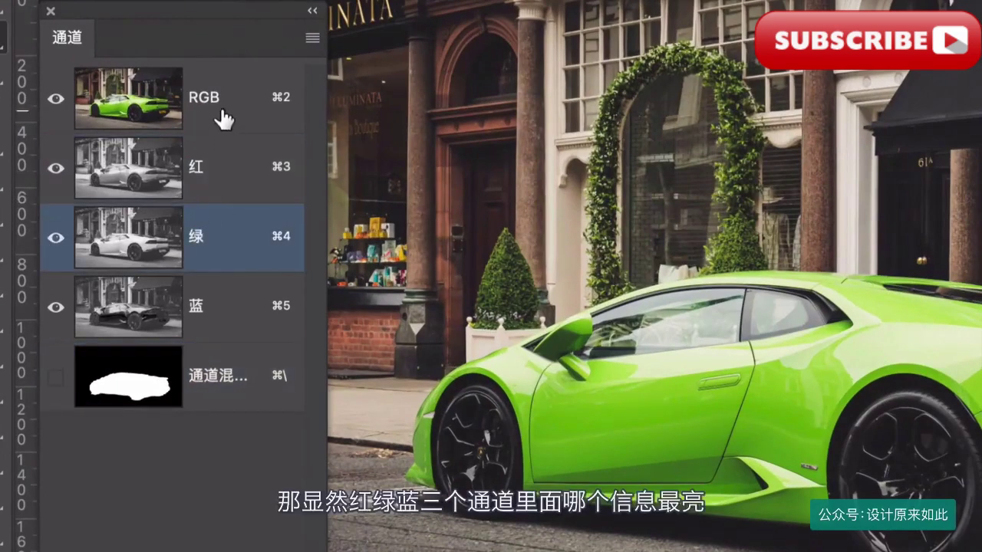
{"action": "left_click", "coordinate": [222, 114]}
{"action": "left_click", "coordinate": [219, 175]}
{"action": "left_click", "coordinate": [215, 230]}
{"action": "left_click", "coordinate": [215, 295]}
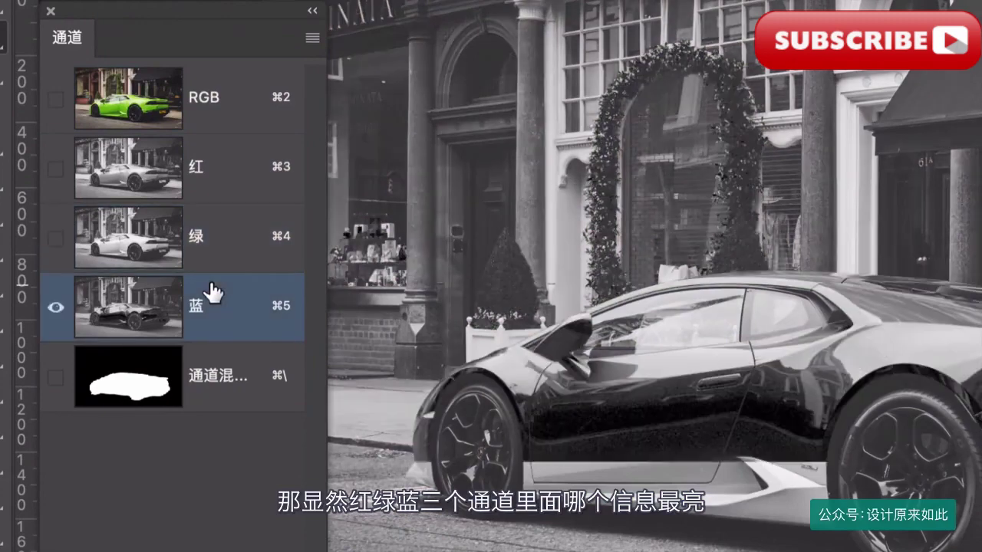
{"action": "left_click", "coordinate": [208, 99]}
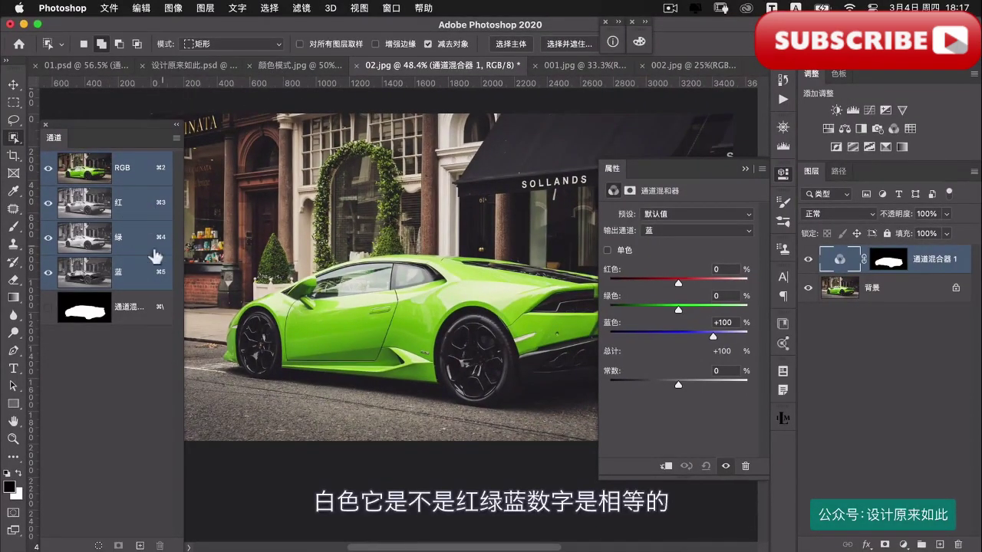
- Consult the RGB diagram in 颜色模式.jpg, and view the red, blue and green channels of 02.jpg individually
{"action": "left_click", "coordinate": [283, 67]}
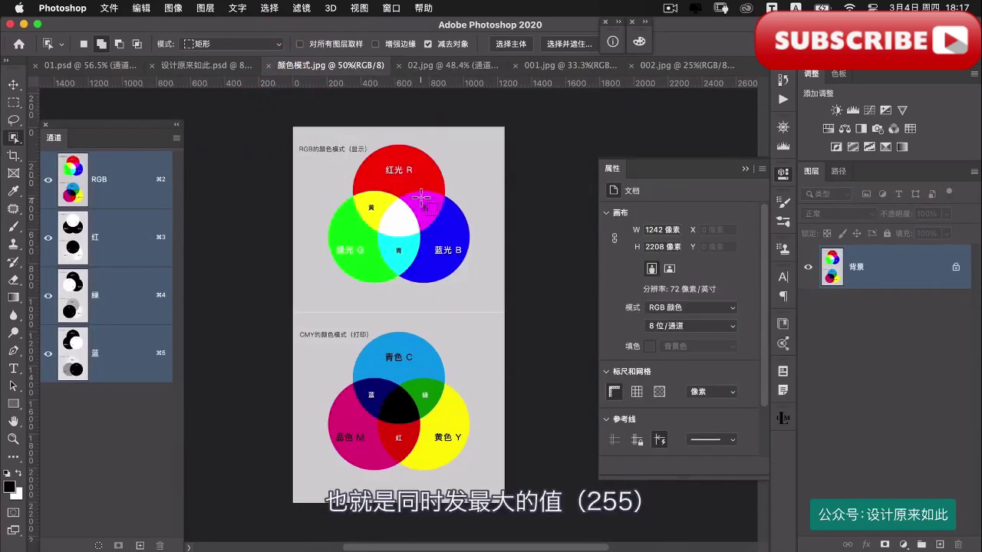
{"action": "left_click", "coordinate": [452, 66]}
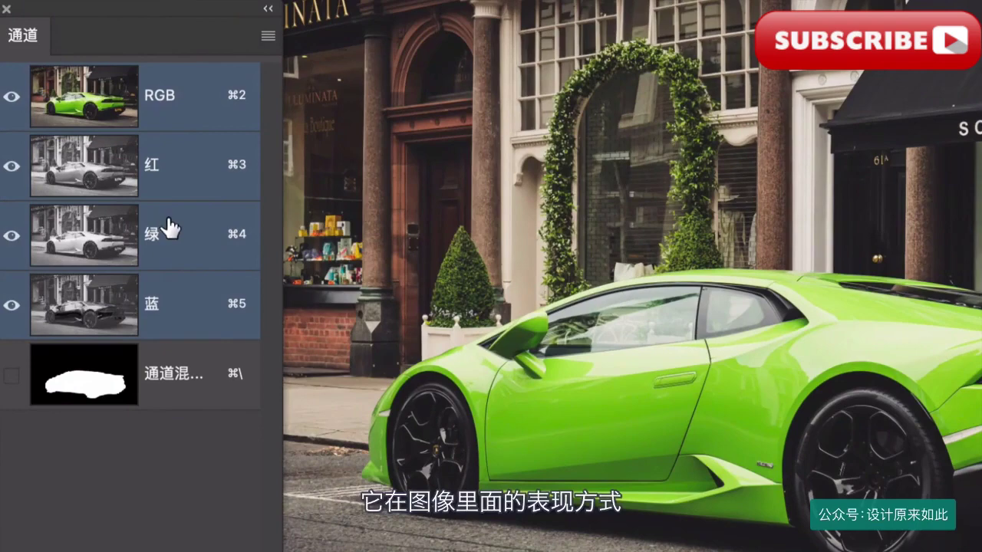
{"action": "left_click", "coordinate": [176, 172]}
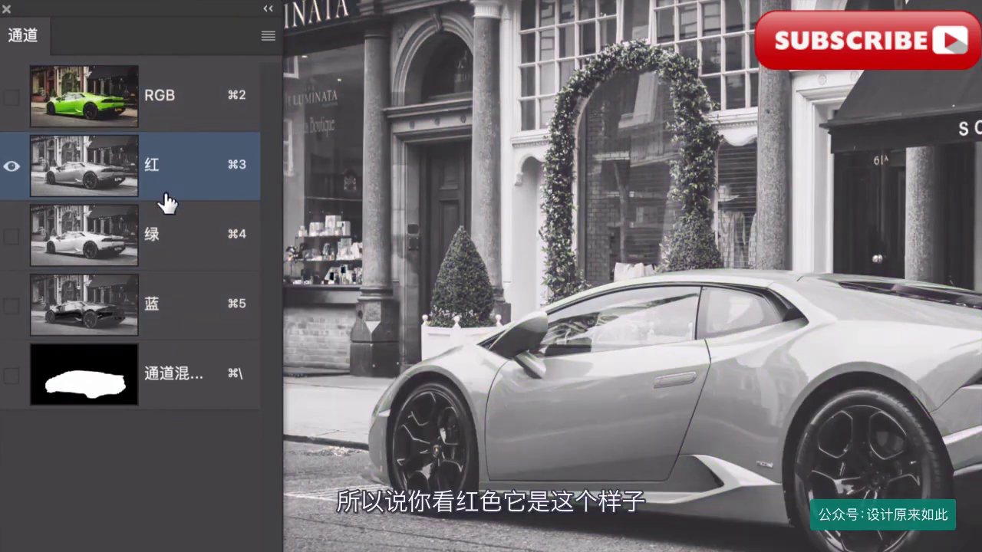
{"action": "left_click", "coordinate": [167, 243]}
{"action": "left_click", "coordinate": [184, 300]}
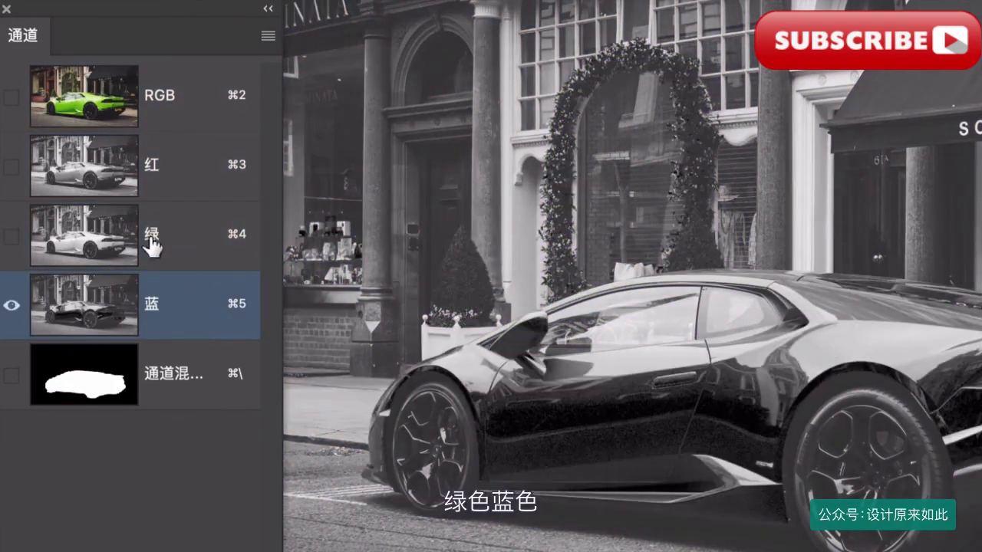
{"action": "left_click", "coordinate": [176, 244]}
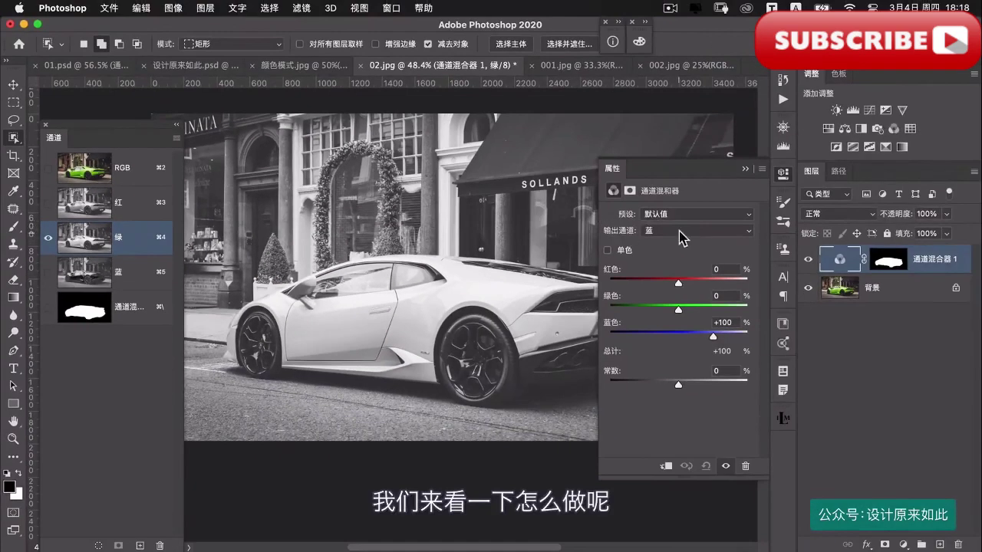
- Set the car's Channel Mixer red (红) output to 0% red and 100% green, and show the RGB composite
{"action": "left_click", "coordinate": [680, 231]}
{"action": "left_click", "coordinate": [668, 204]}
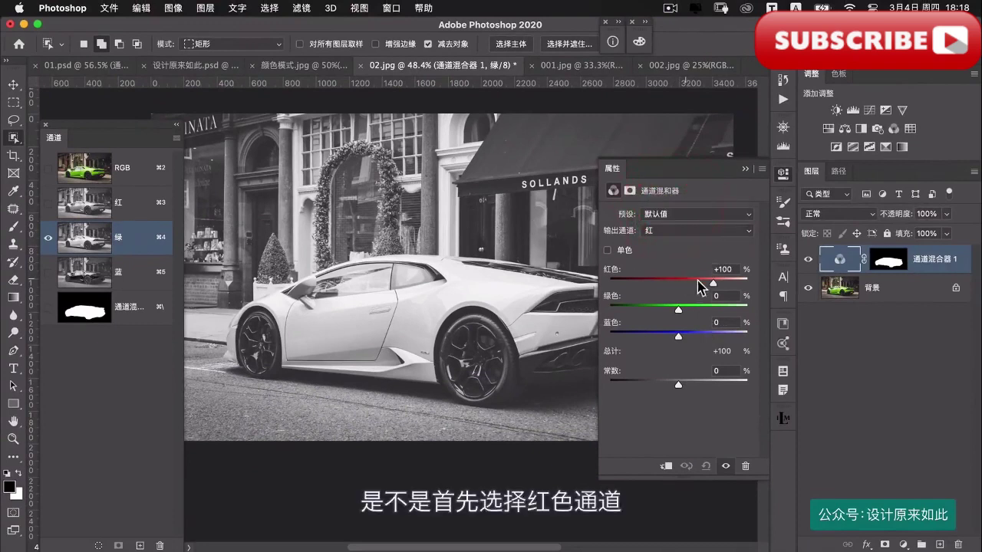
{"action": "left_click", "coordinate": [660, 266]}
{"action": "type", "text": "0"}
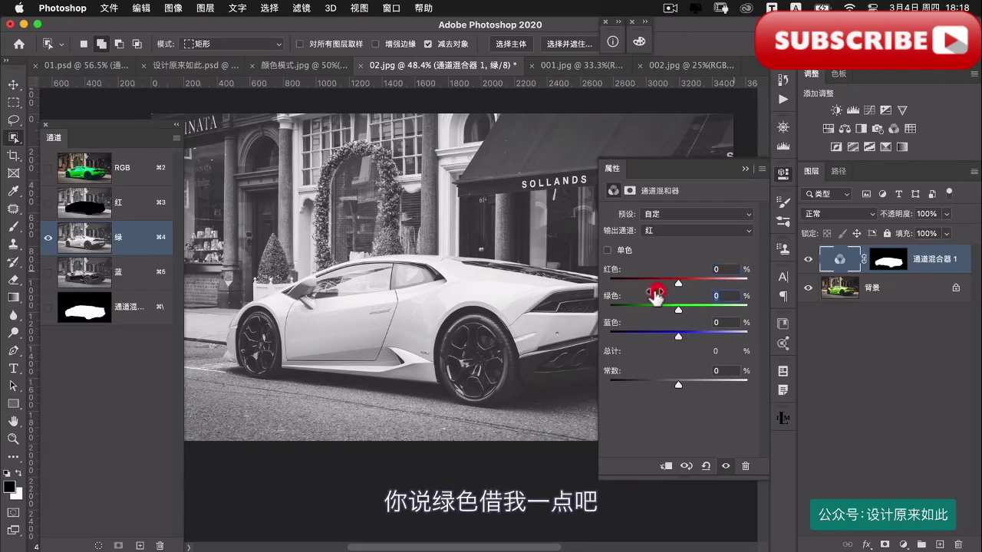
{"action": "type", "text": "100"}
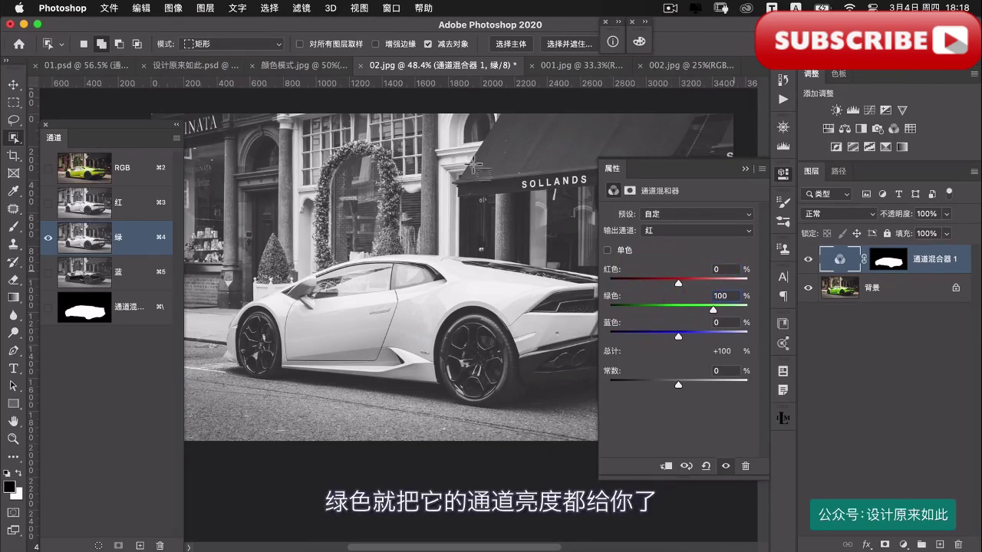
{"action": "left_click", "coordinate": [155, 176]}
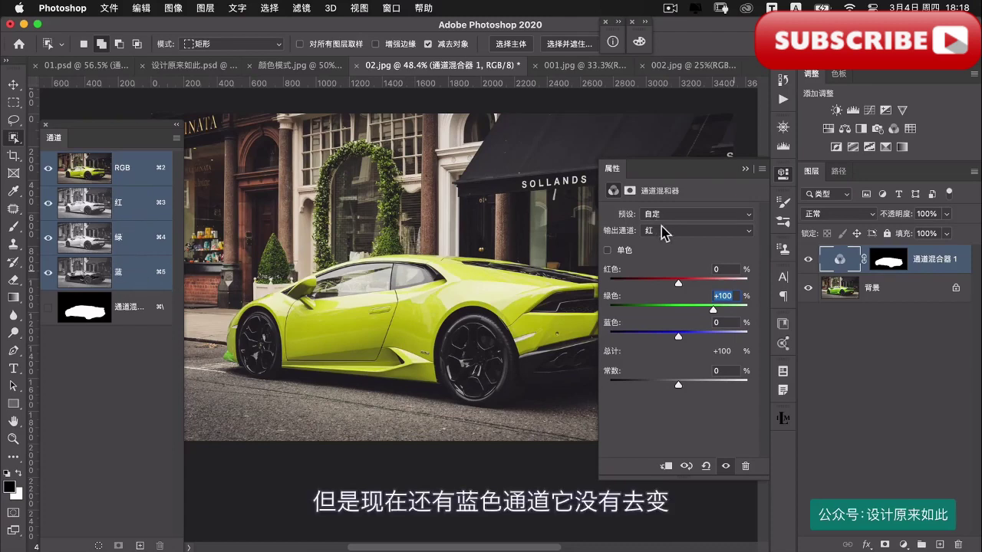
- Set the car's Channel Mixer blue (蓝) output to 0% blue and 100% green
{"action": "left_click", "coordinate": [671, 231]}
{"action": "left_click", "coordinate": [664, 254]}
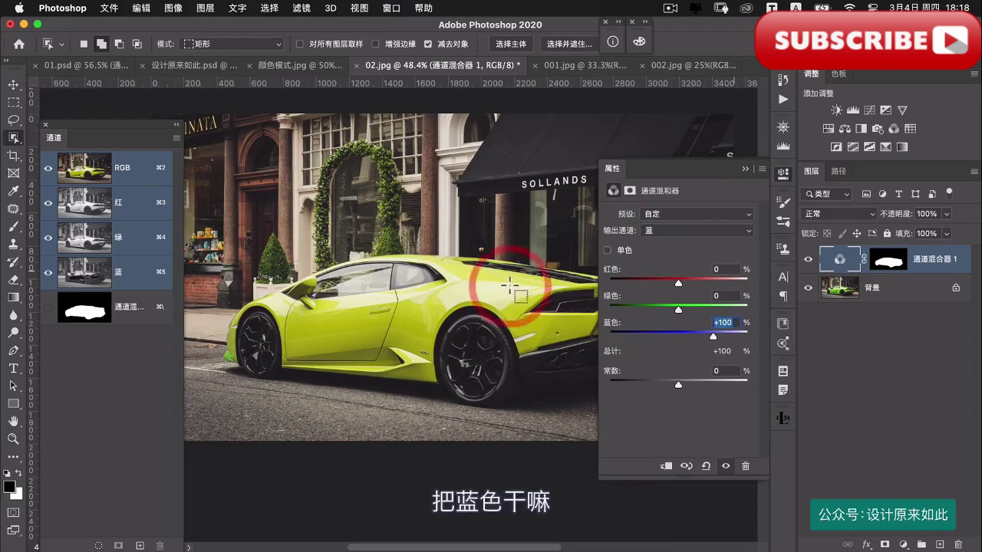
{"action": "type", "text": "0"}
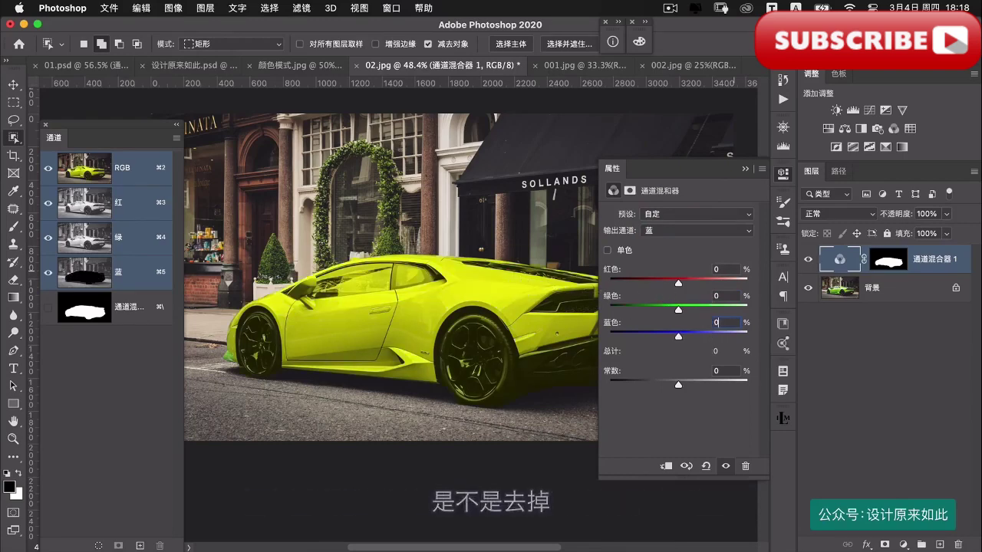
{"action": "type", "text": "1"}
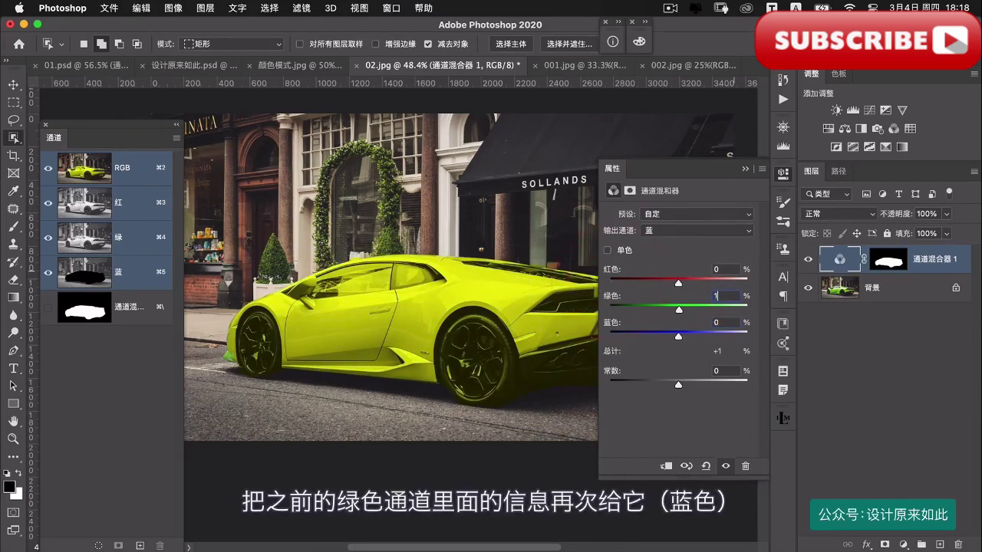
{"action": "type", "text": "00"}
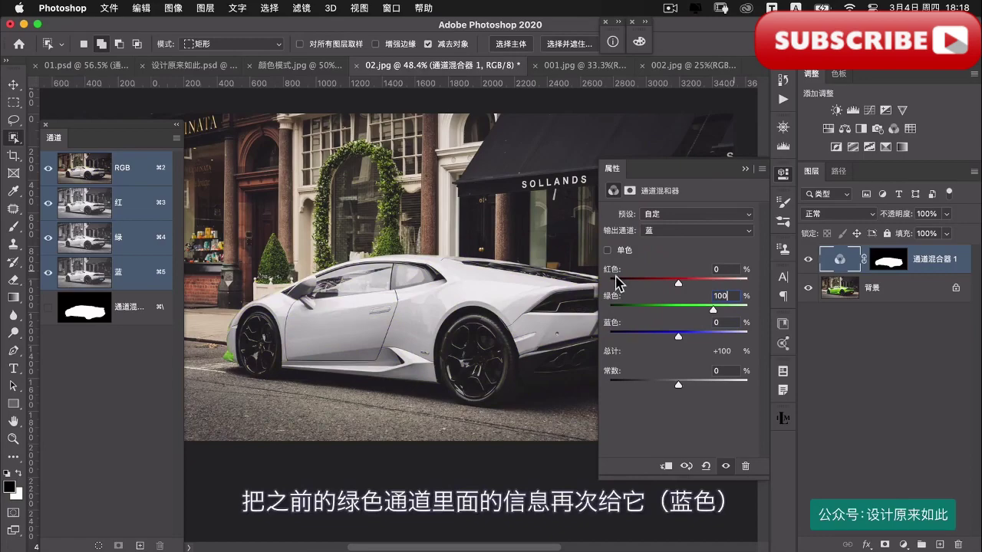
- Inspect the mask coverage along the car's front bumper and wheel arch at close range, ending on the whole car
{"action": "left_click", "coordinate": [744, 169]}
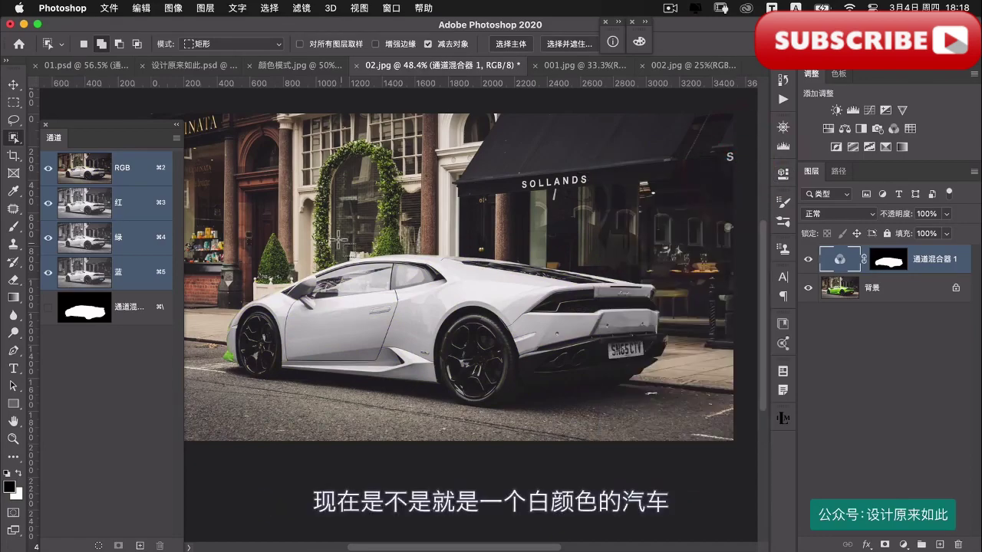
{"action": "left_click", "coordinate": [375, 280]}
{"action": "left_click", "coordinate": [506, 281]}
{"action": "left_click", "coordinate": [338, 355]}
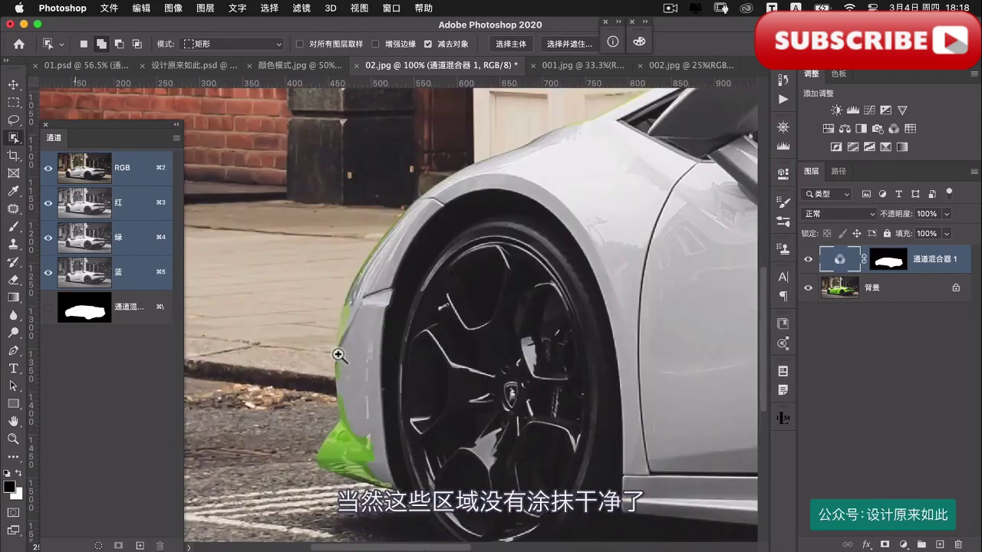
{"action": "left_click_drag", "start_coordinate": [338, 355], "coordinate": [392, 287]}
{"action": "left_click_drag", "start_coordinate": [461, 330], "coordinate": [358, 332]}
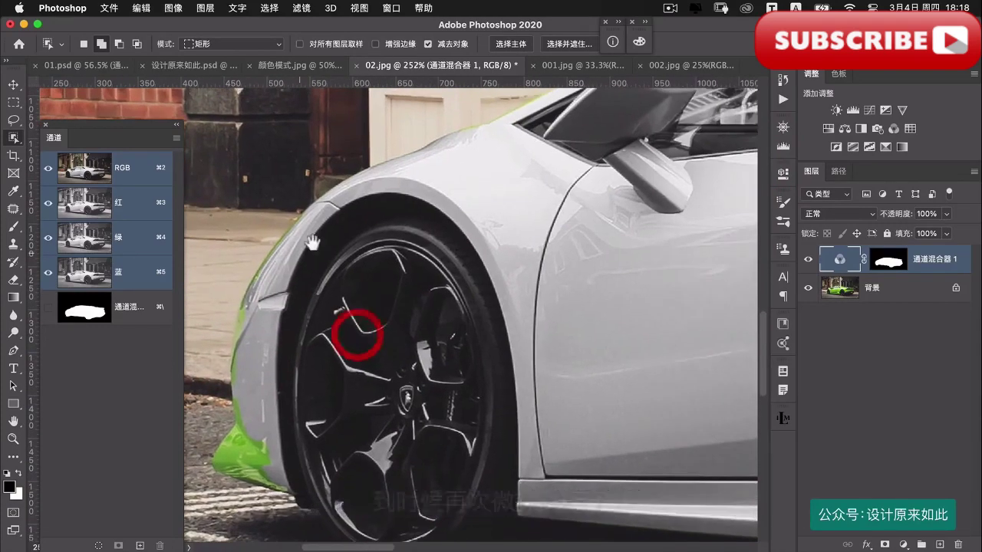
{"action": "left_click_drag", "start_coordinate": [542, 267], "coordinate": [465, 228]}
{"action": "left_click_drag", "start_coordinate": [290, 251], "coordinate": [377, 280]}
{"action": "left_click_drag", "start_coordinate": [653, 326], "coordinate": [568, 295]}
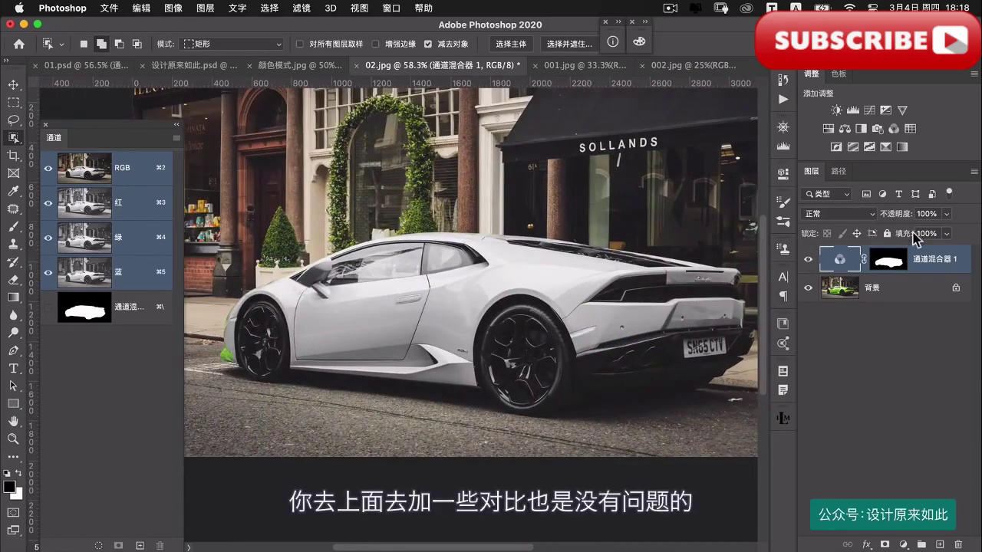
- Reset the car's Channel Mixer to its defaults, and view the blue (蓝) channel alone before returning to the RGB composite
{"action": "double_click", "coordinate": [843, 263]}
{"action": "left_click", "coordinate": [706, 466]}
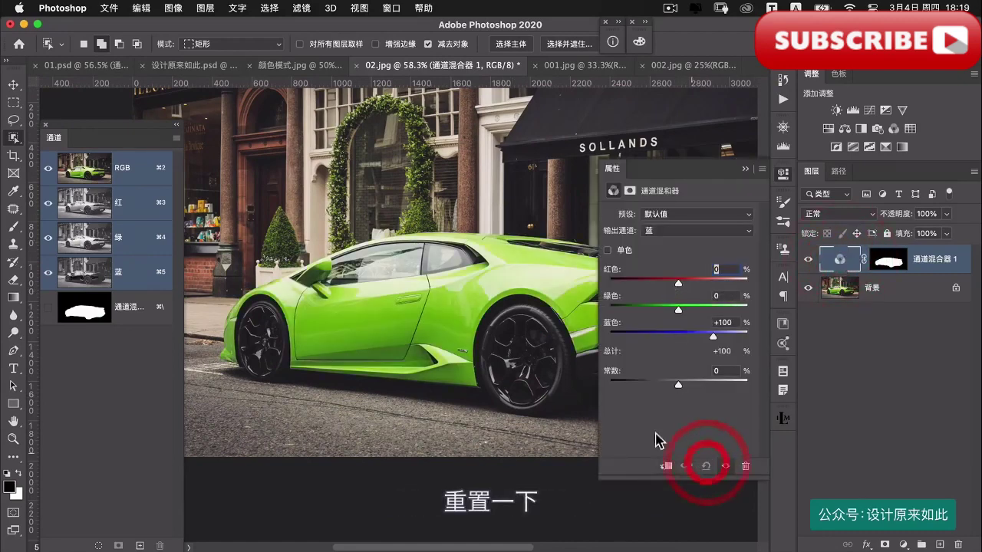
{"action": "left_click_drag", "start_coordinate": [471, 260], "coordinate": [441, 256]}
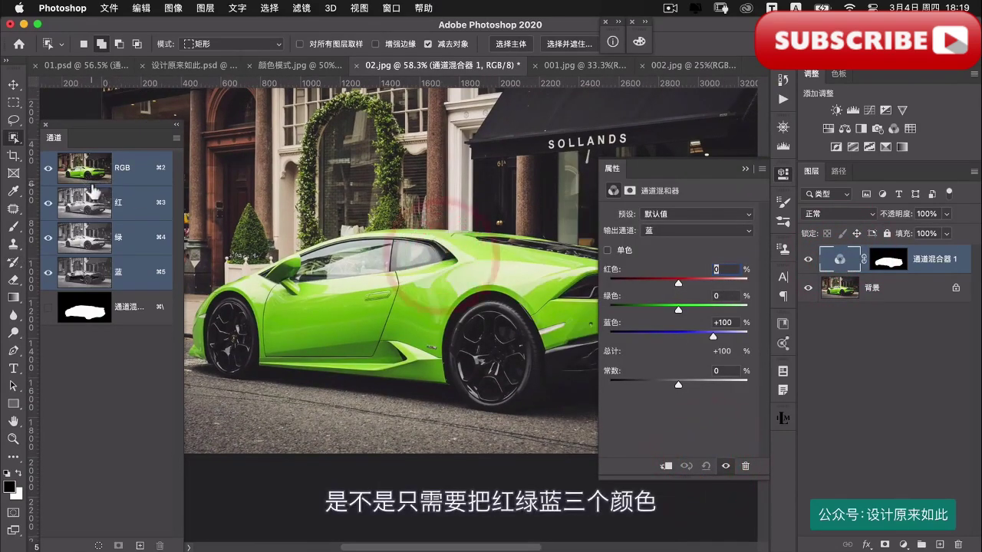
{"action": "left_click", "coordinate": [138, 270]}
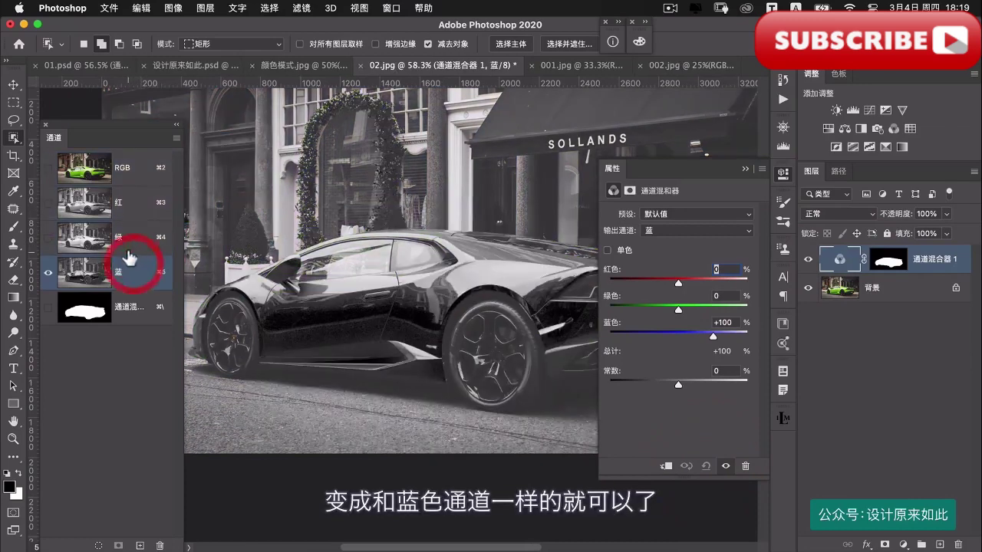
{"action": "left_click", "coordinate": [129, 171]}
- Set the car's Channel Mixer red (红) output to 0% red and 100% blue
{"action": "left_click", "coordinate": [661, 230]}
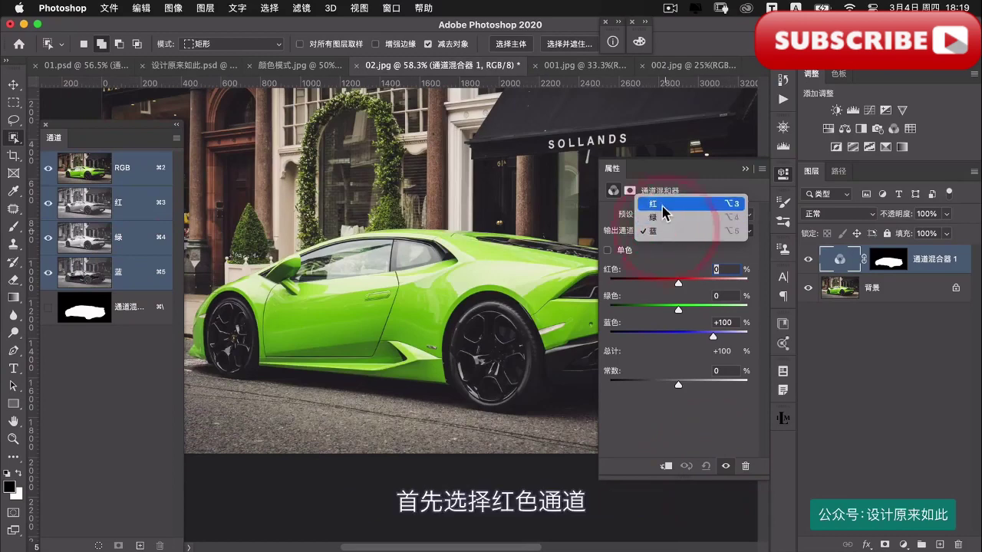
{"action": "left_click", "coordinate": [658, 204]}
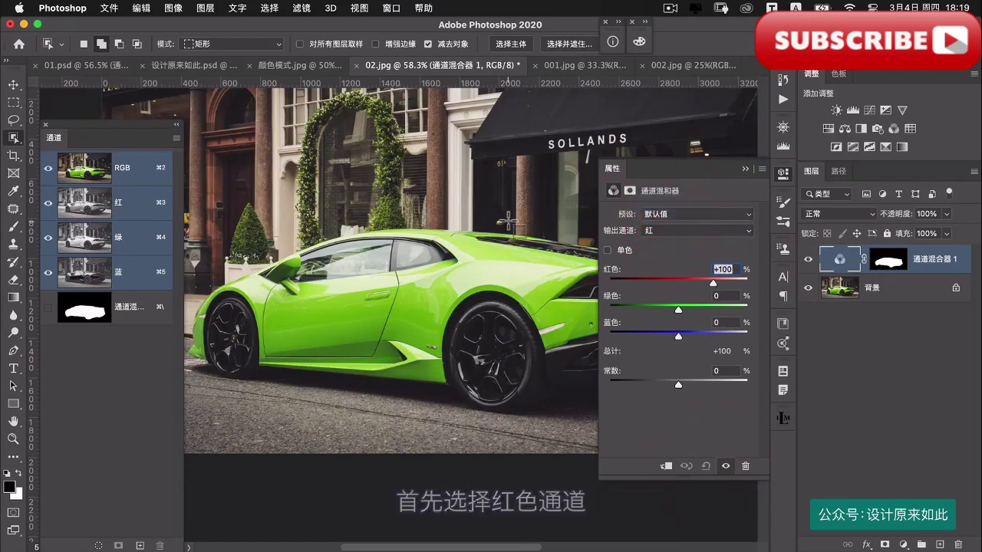
{"action": "left_click", "coordinate": [735, 268]}
{"action": "type", "text": "0"}
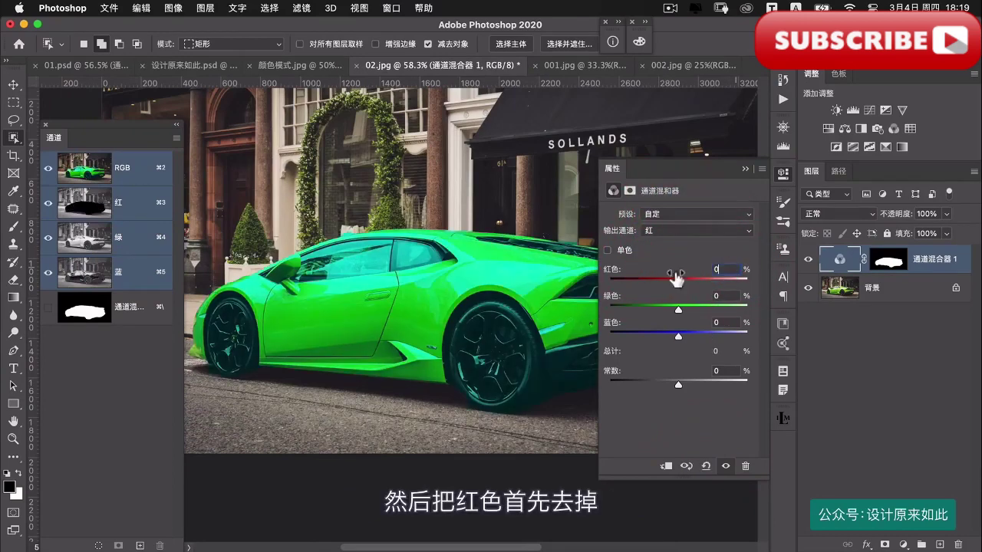
{"action": "left_click", "coordinate": [722, 321]}
{"action": "type", "text": "100"}
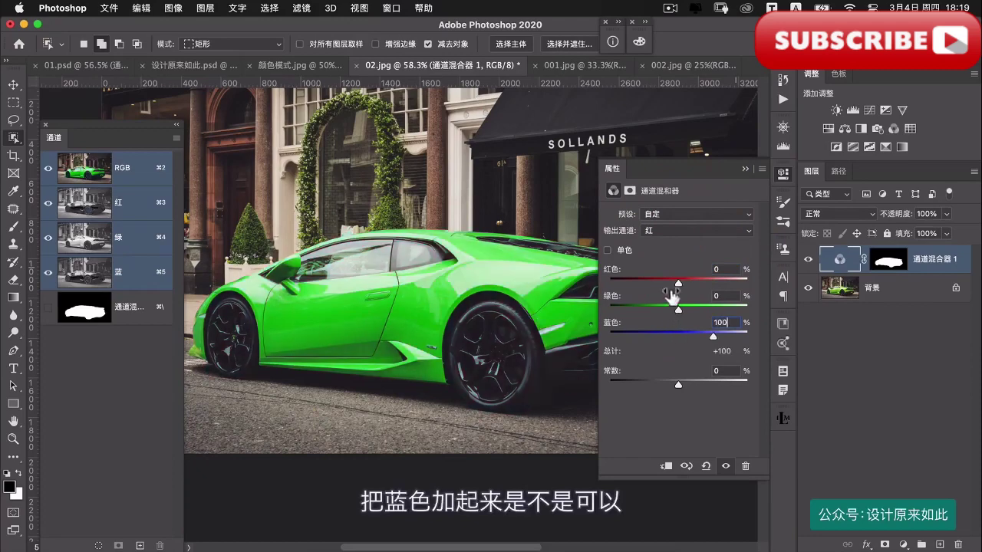
- Set the car's Channel Mixer green (绿) output to 0% green and 100% blue
{"action": "left_click", "coordinate": [669, 231]}
{"action": "left_click", "coordinate": [656, 246]}
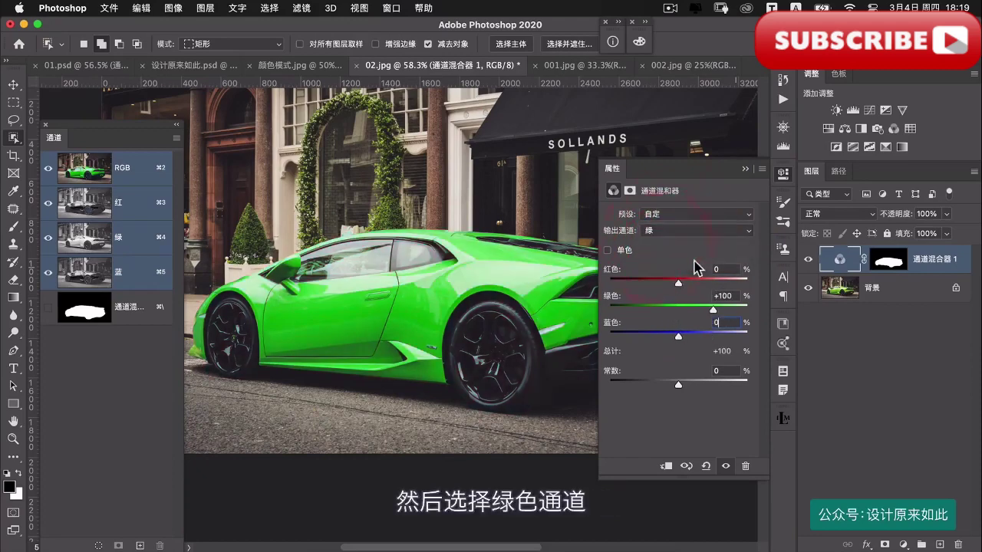
{"action": "type", "text": "0"}
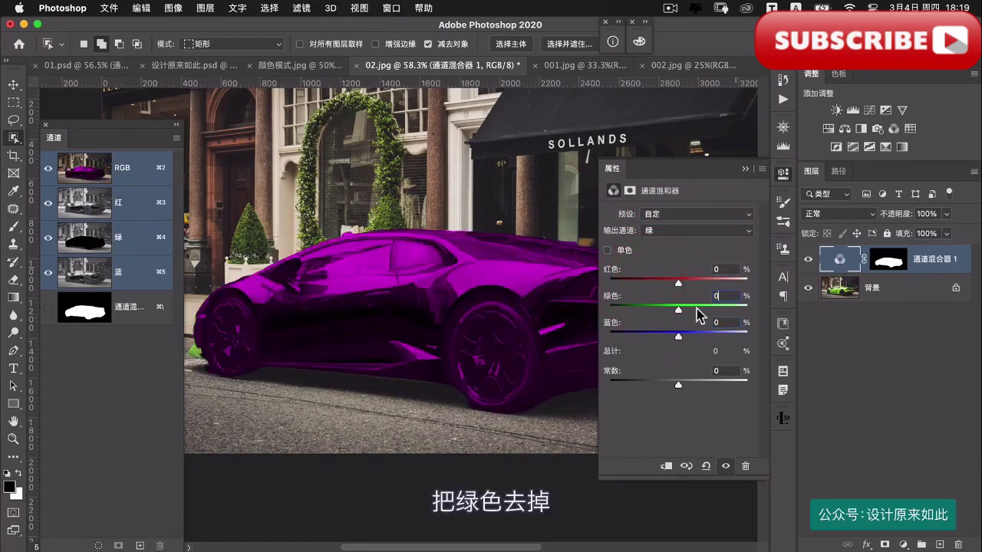
{"action": "left_click", "coordinate": [719, 320]}
{"action": "type", "text": "10"}
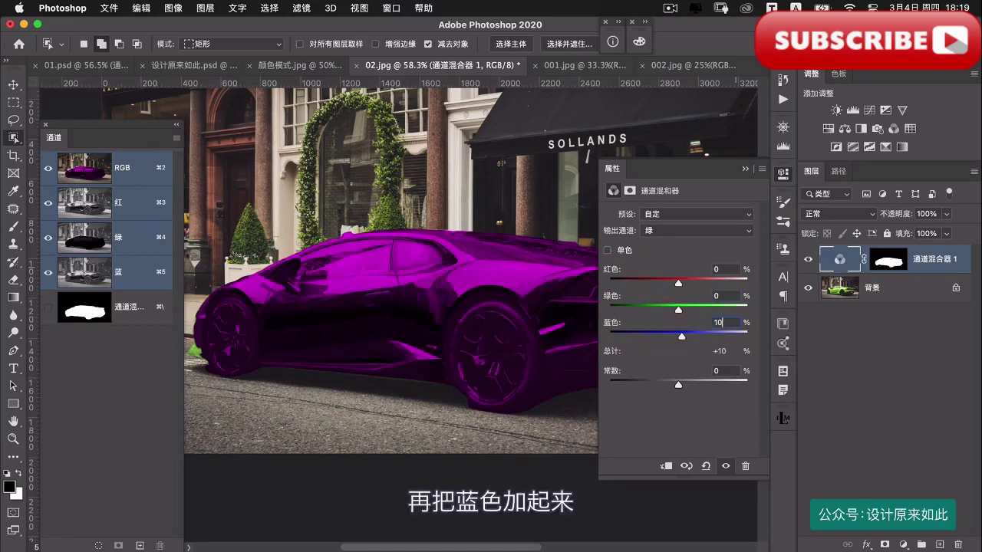
{"action": "type", "text": "0"}
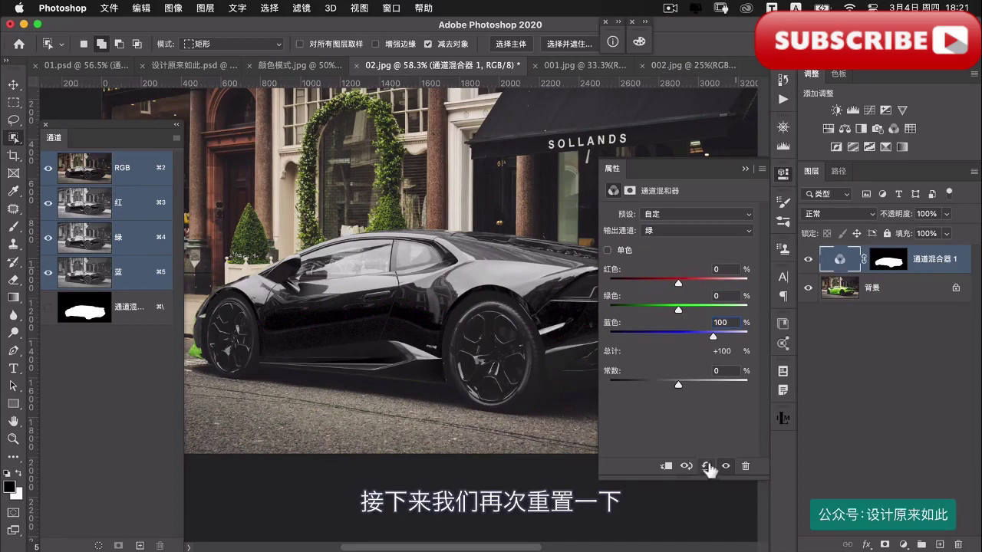
- Reset the car's Channel Mixer again, and compare the green and red channels individually, ending on the RGB composite
{"action": "left_click", "coordinate": [706, 465]}
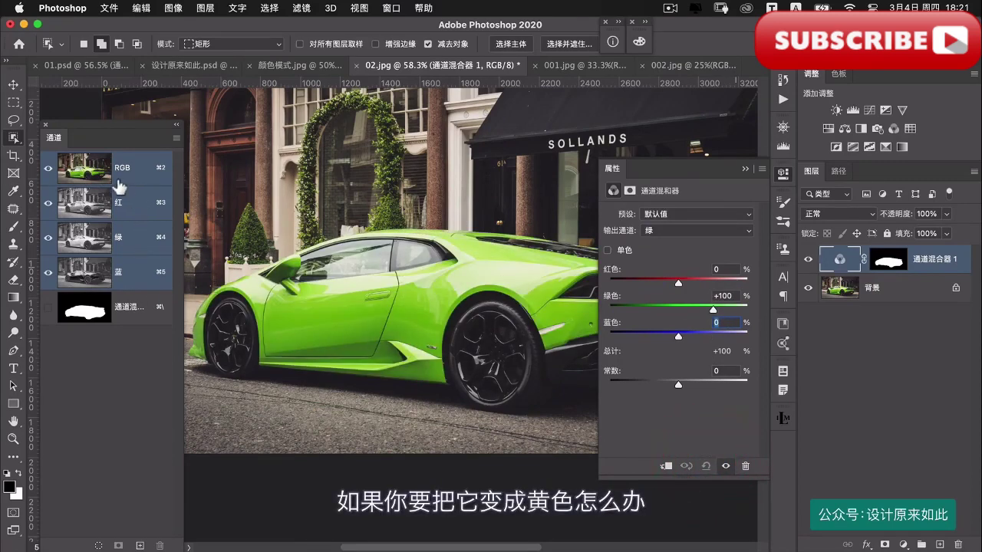
{"action": "left_click", "coordinate": [141, 244]}
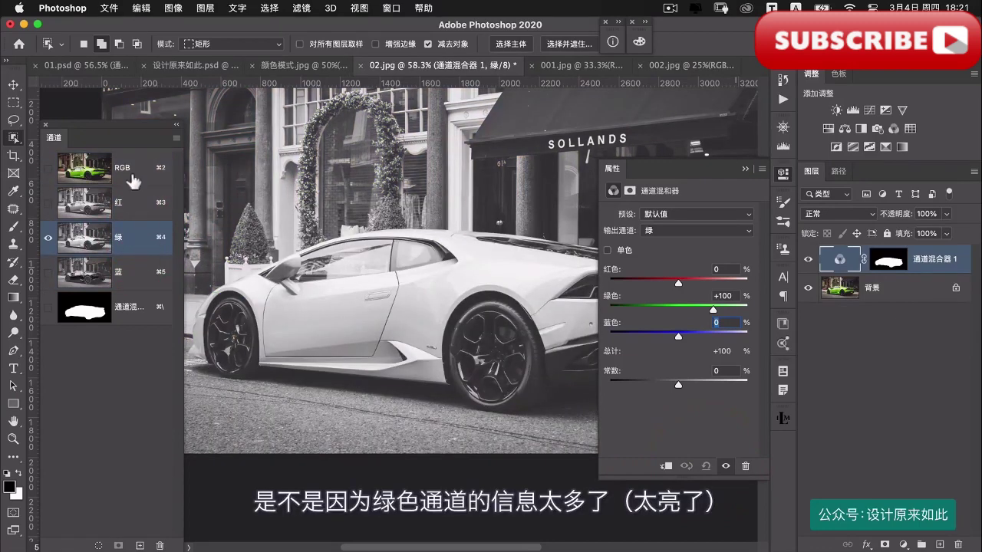
{"action": "left_click", "coordinate": [134, 177]}
{"action": "left_click", "coordinate": [135, 203]}
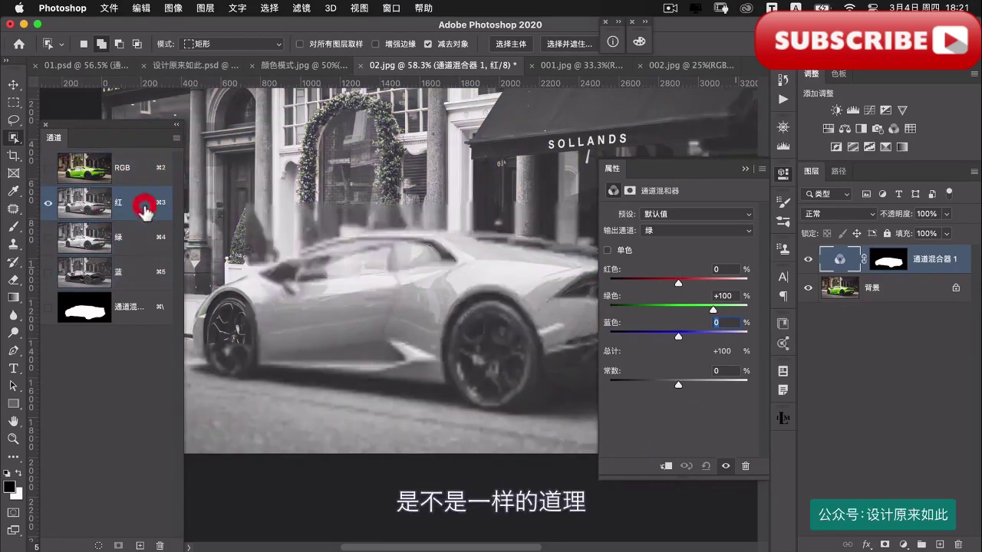
{"action": "left_click", "coordinate": [128, 237]}
{"action": "left_click", "coordinate": [126, 166]}
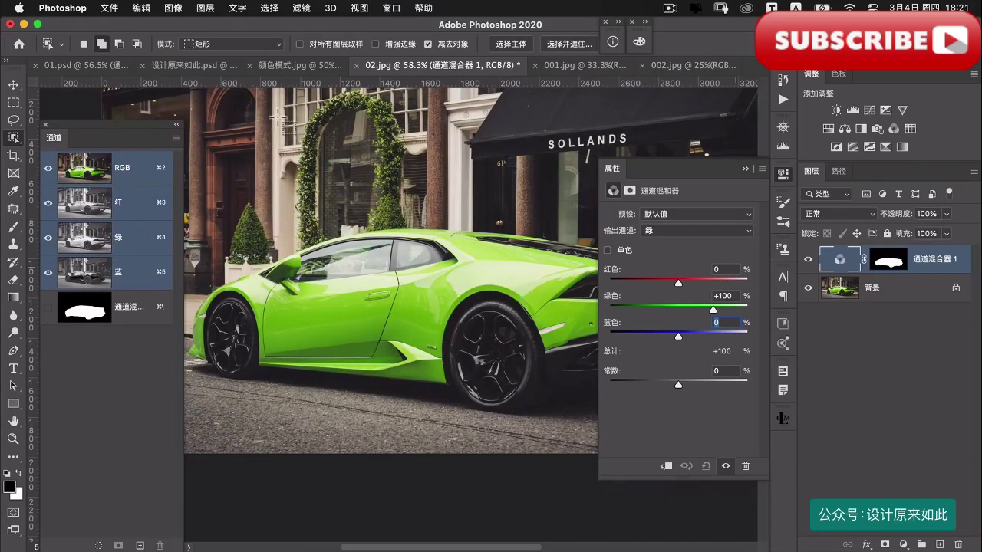
- Look at the recoloured can in 01.psd and the colour diagram in 颜色模式.jpg, and return to 02.jpg
{"action": "left_click", "coordinate": [195, 66]}
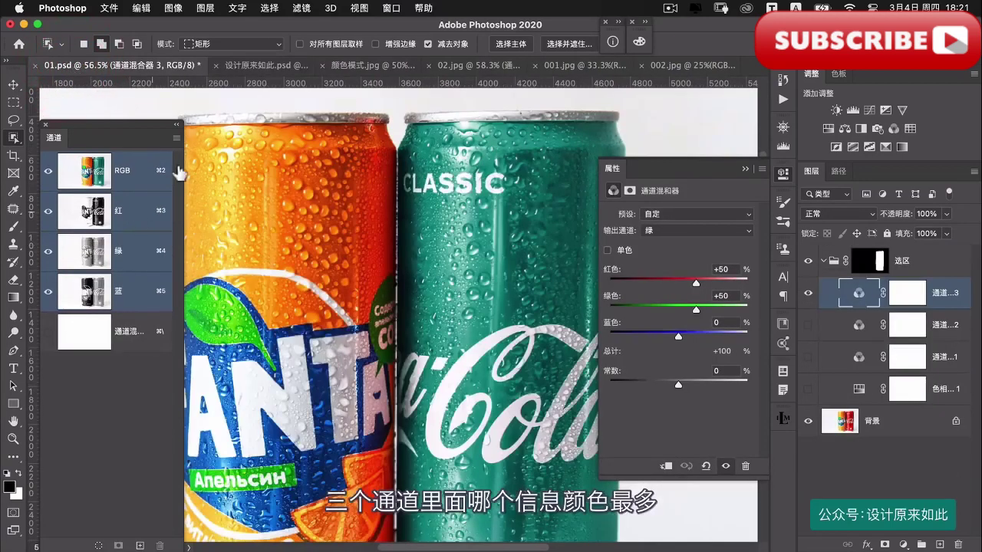
{"action": "left_click", "coordinate": [374, 66]}
{"action": "left_click", "coordinate": [457, 68]}
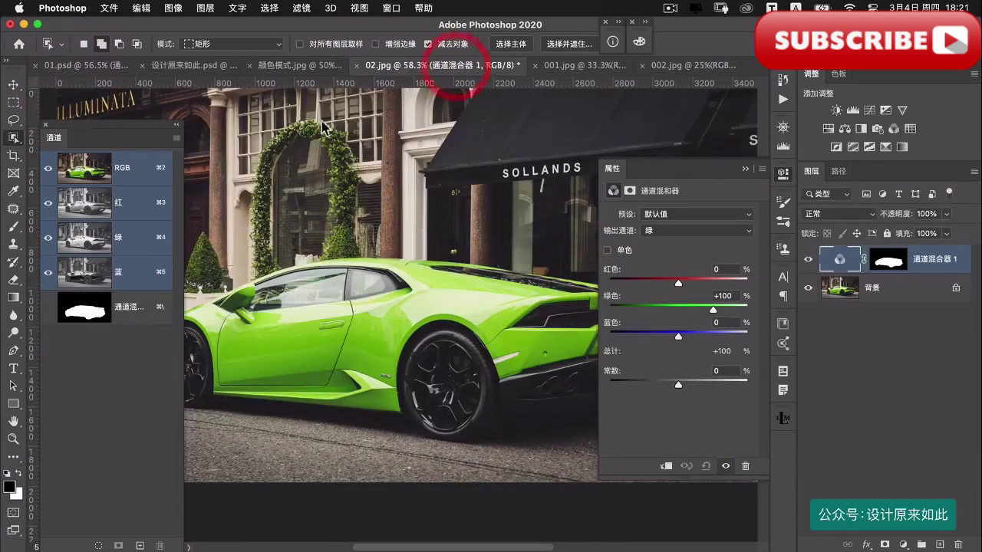
- Set the car's Channel Mixer green (绿) output to 0% green and 100% red
{"action": "left_click", "coordinate": [686, 231]}
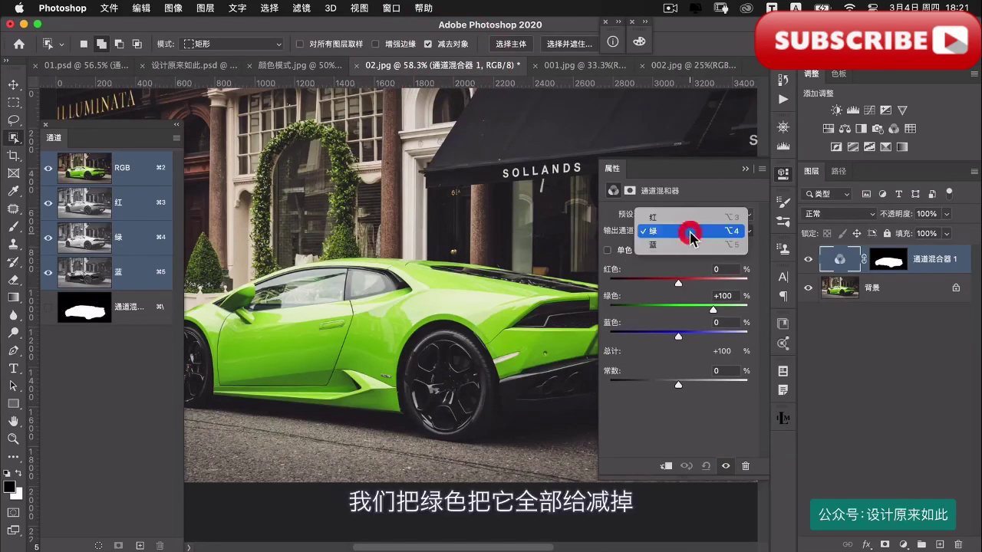
{"action": "left_click", "coordinate": [686, 230]}
{"action": "double_click", "coordinate": [732, 296]}
{"action": "type", "text": "0"}
{"action": "left_click", "coordinate": [669, 293]}
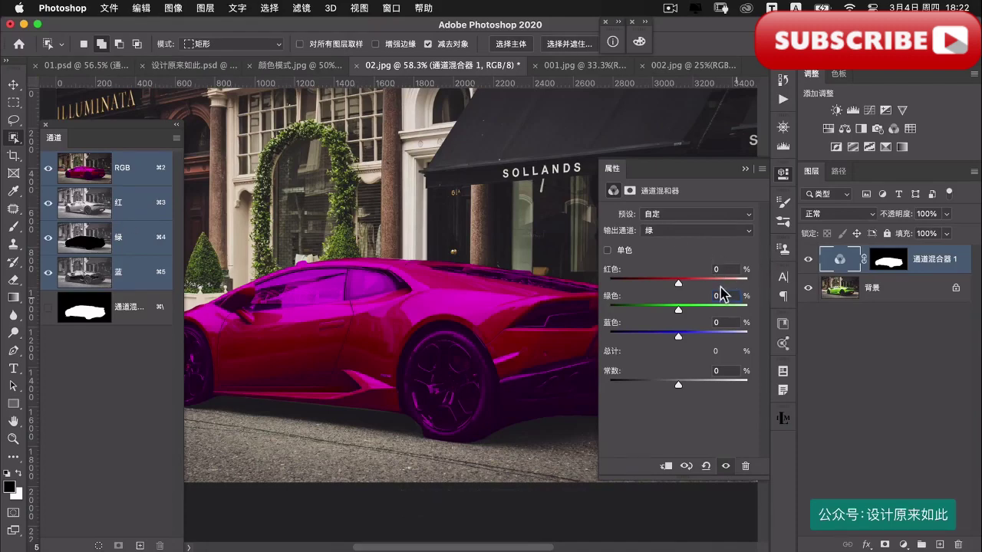
{"action": "left_click", "coordinate": [620, 263]}
{"action": "type", "text": "100"}
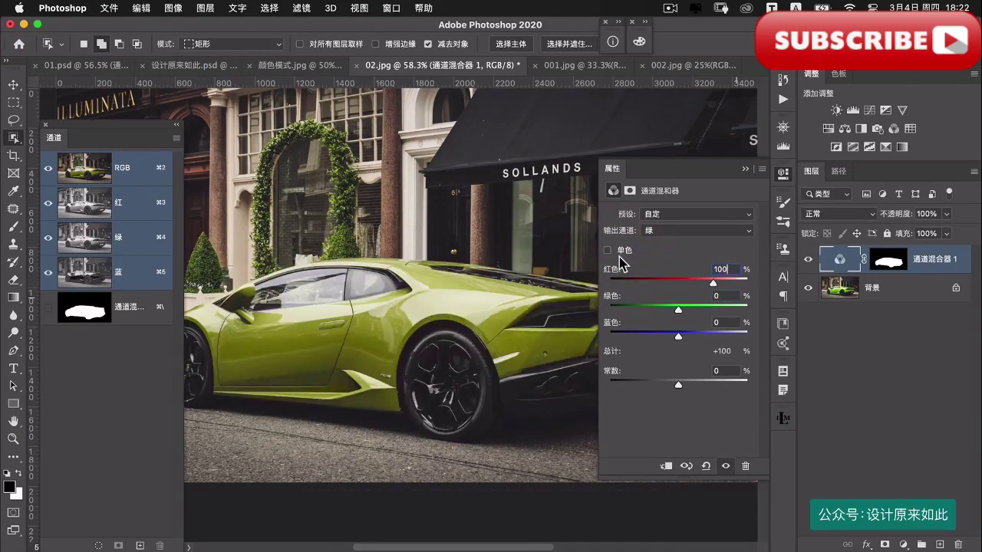
- Set the car's Channel Mixer red (红) output to 0% red and 100% green, and show the whole car unobstructed
{"action": "key", "text": "alt+3"}
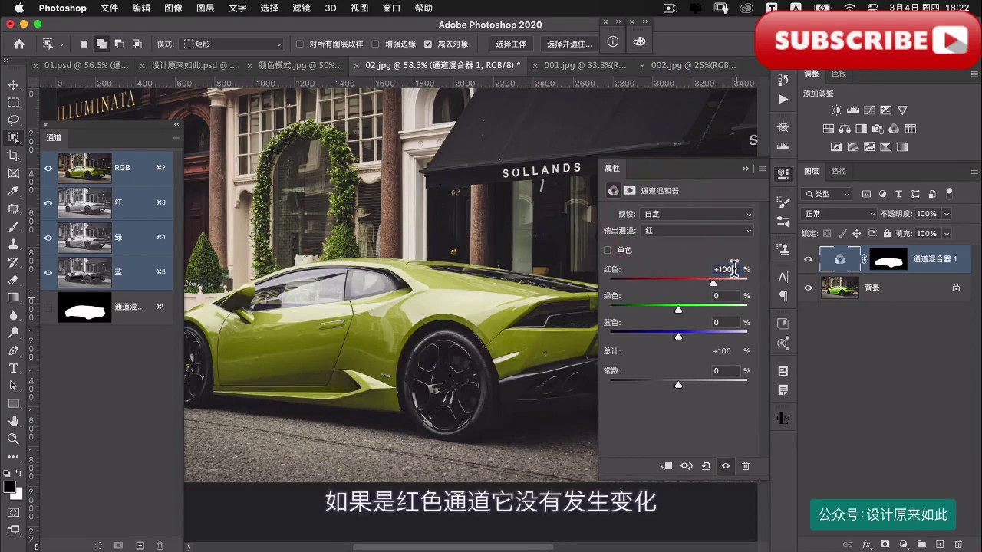
{"action": "left_click", "coordinate": [614, 267]}
{"action": "type", "text": "0"}
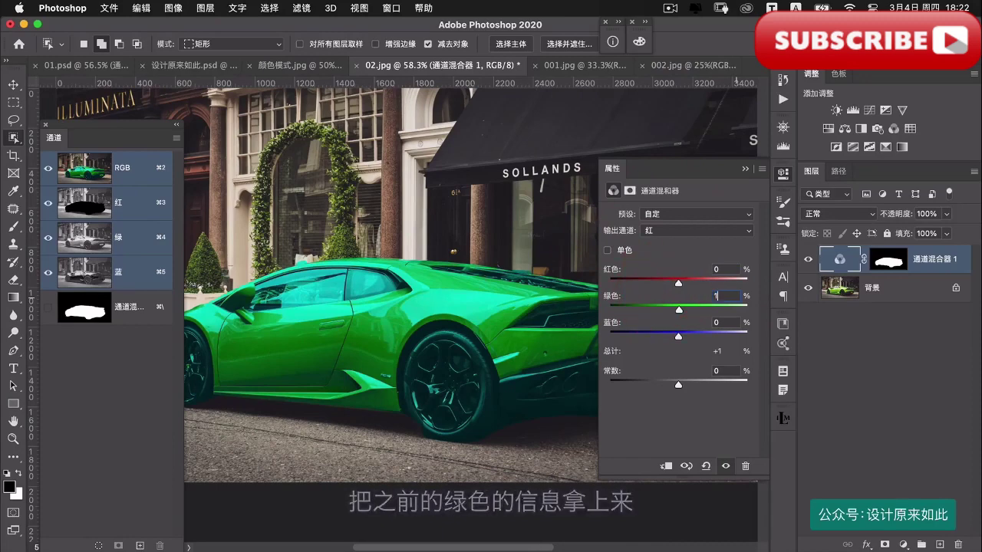
{"action": "type", "text": "100"}
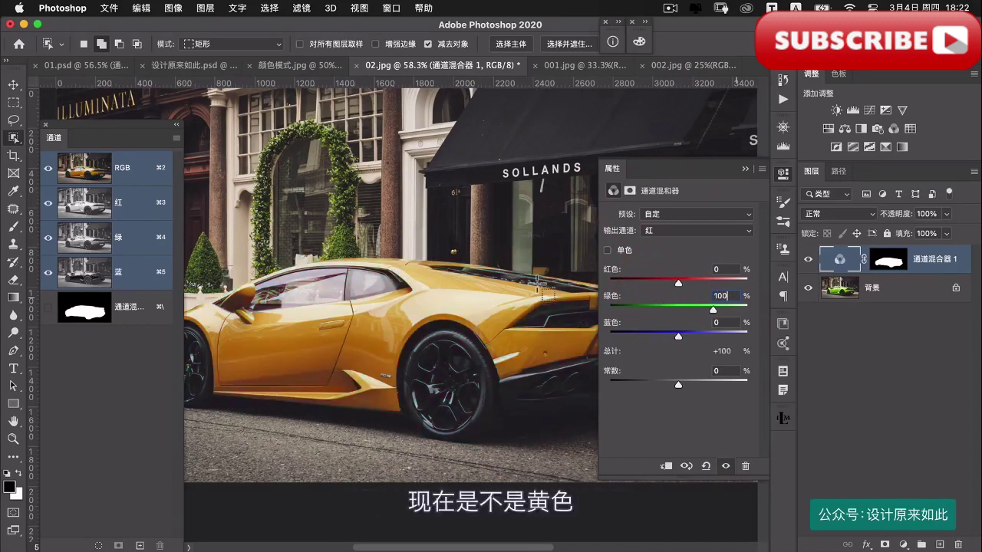
{"action": "left_click", "coordinate": [745, 170]}
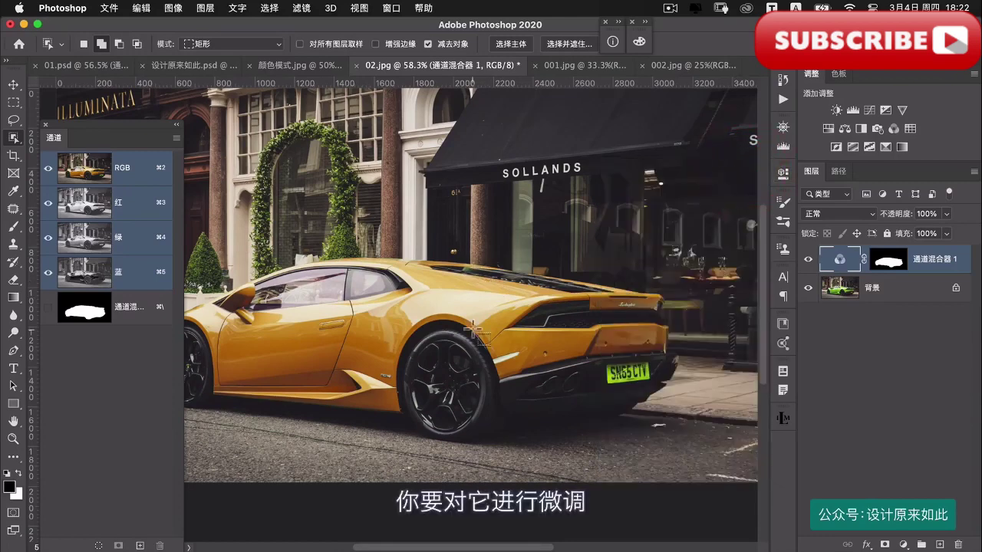
{"action": "left_click_drag", "start_coordinate": [423, 331], "coordinate": [502, 326]}
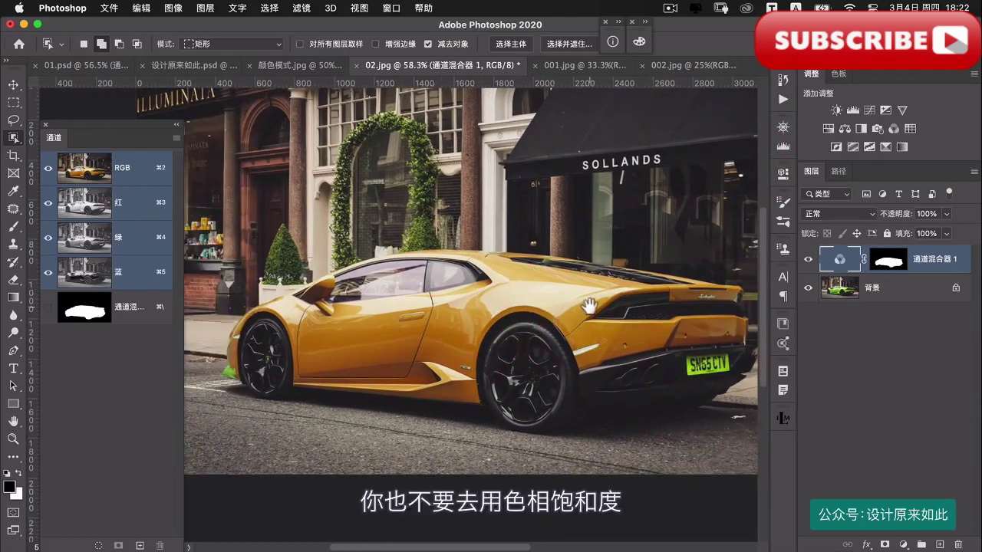
- Add a Selective Color (可选颜色) adjustment layer above the Channel Mixer and target the yellows (黄色)
{"action": "left_click", "coordinate": [886, 147]}
{"action": "left_click", "coordinate": [672, 231]}
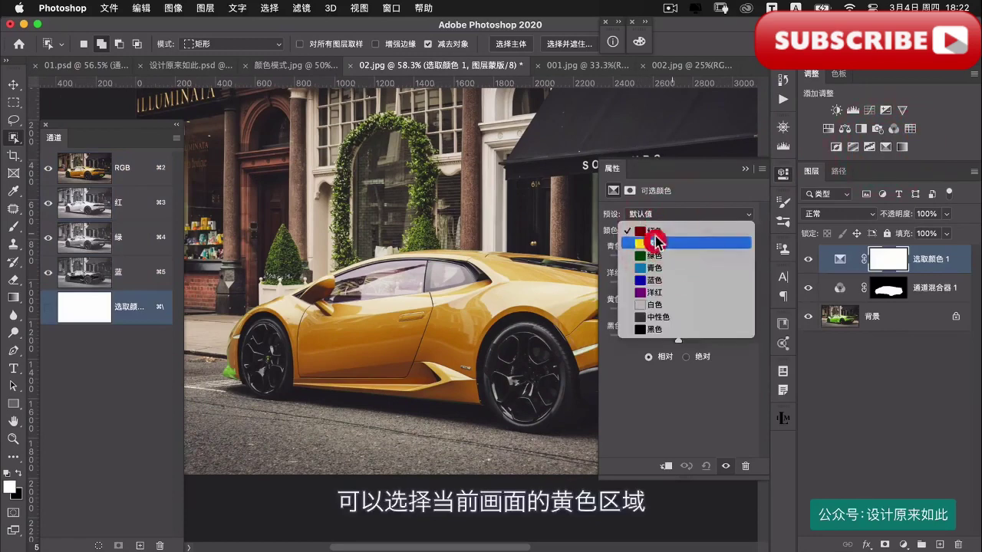
{"action": "left_click", "coordinate": [652, 246]}
{"action": "left_click_drag", "start_coordinate": [489, 278], "coordinate": [449, 284]}
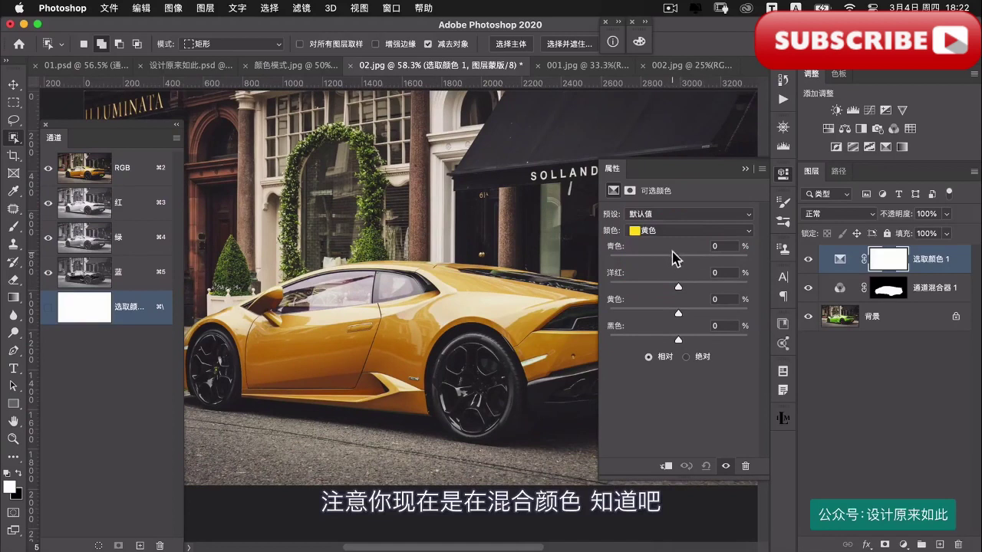
- Adjust the Selective Color yellows to -52% cyan, -40% magenta and -16% yellow
{"action": "left_click_drag", "start_coordinate": [678, 311], "coordinate": [709, 313]}
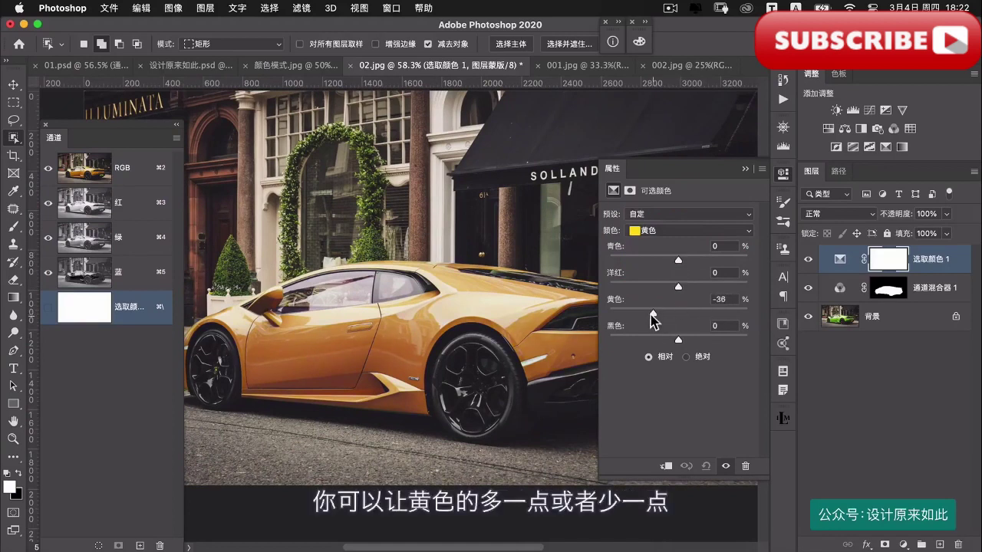
{"action": "mouse_move", "coordinate": [650, 315]}
{"action": "left_mouse_down"}
{"action": "mouse_move", "coordinate": [690, 314]}
{"action": "mouse_move", "coordinate": [668, 316]}
{"action": "left_mouse_up"}
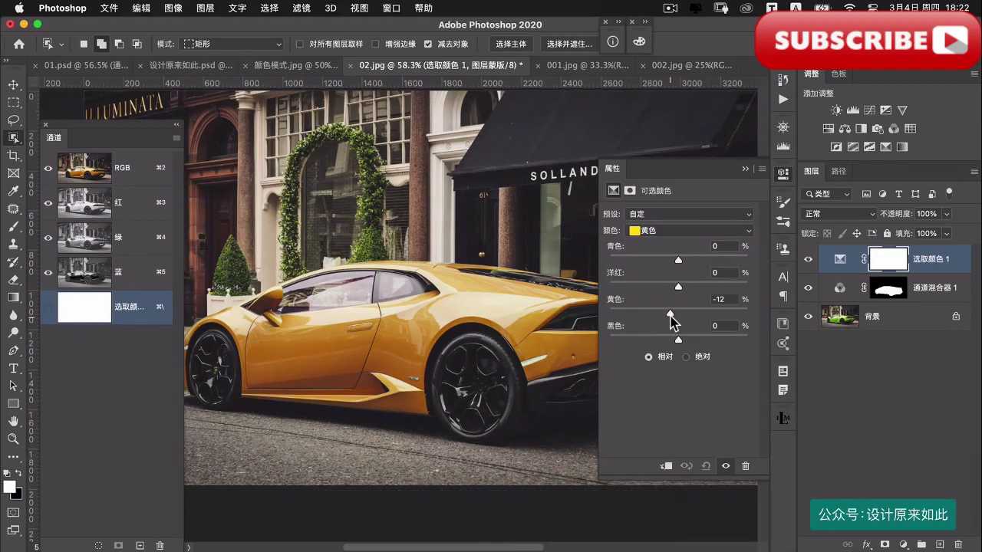
{"action": "left_click_drag", "start_coordinate": [678, 262], "coordinate": [658, 267]}
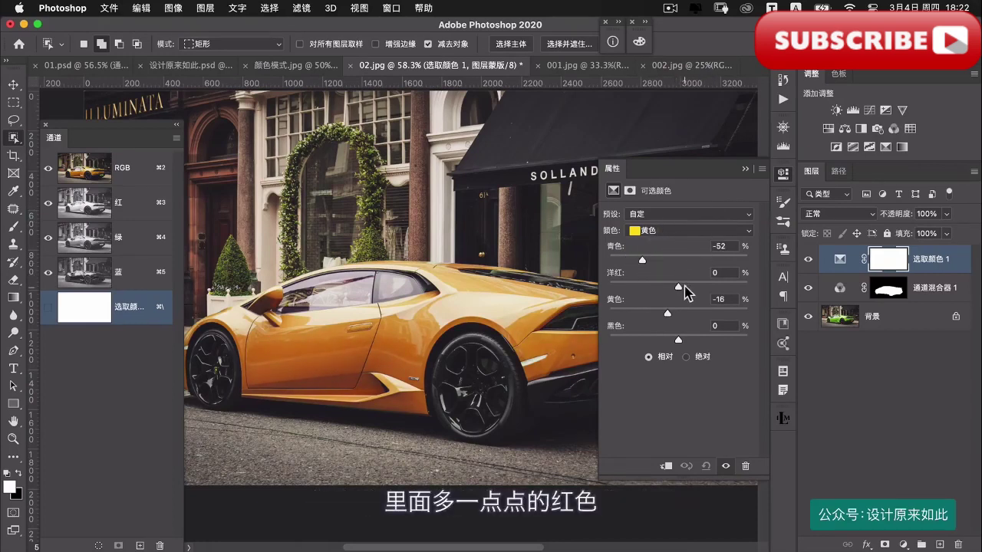
{"action": "left_click_drag", "start_coordinate": [682, 290], "coordinate": [650, 289]}
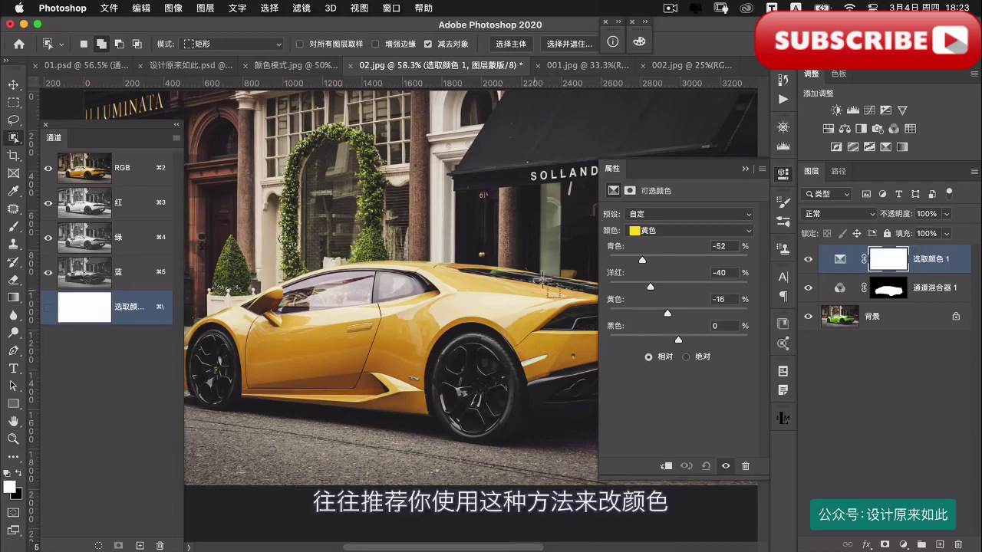
- Show the whole yellow car unobstructed, and compare the shoe colours and brightness in 001.jpg with the sandals in 002.jpg
{"action": "left_click", "coordinate": [745, 169]}
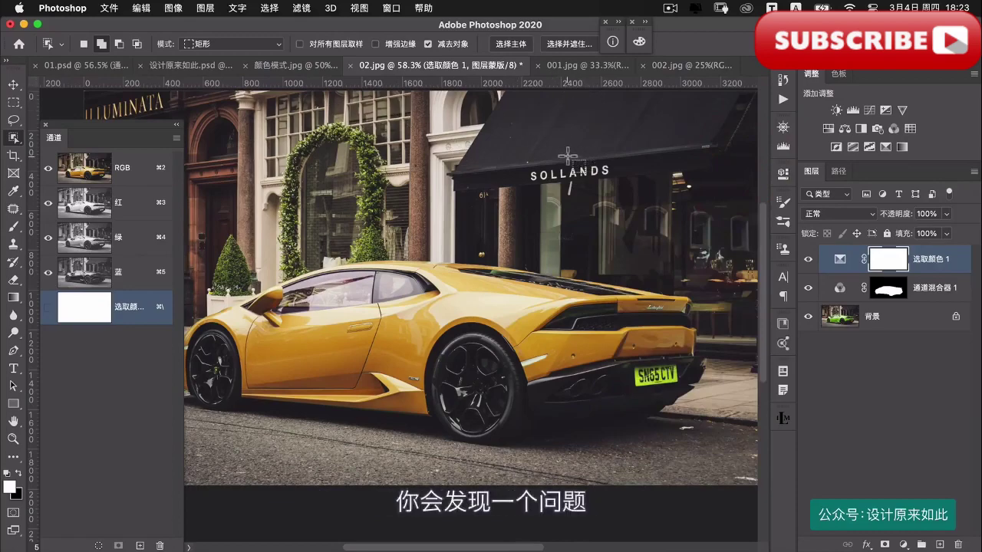
{"action": "left_click", "coordinate": [556, 67]}
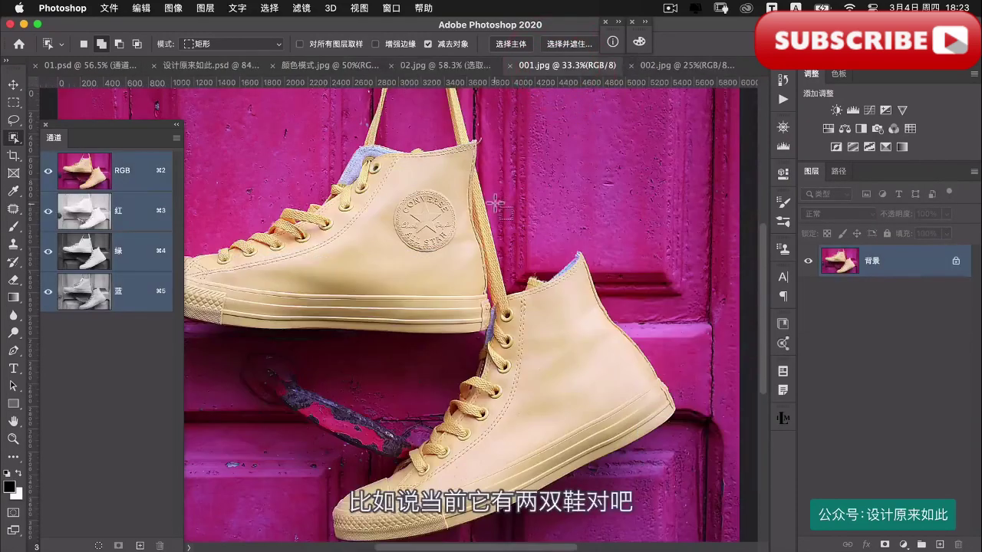
{"action": "left_click", "coordinate": [666, 65]}
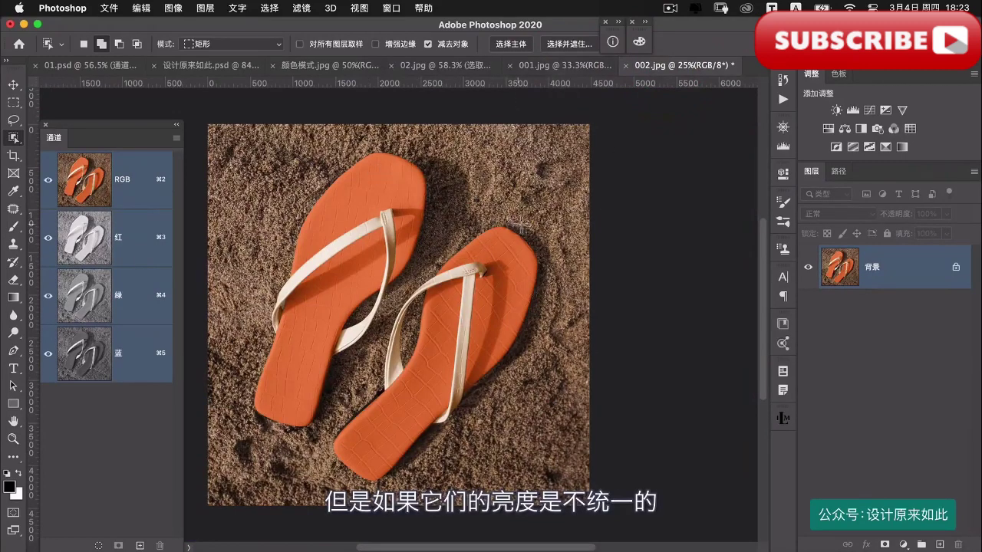
{"action": "left_click", "coordinate": [561, 66]}
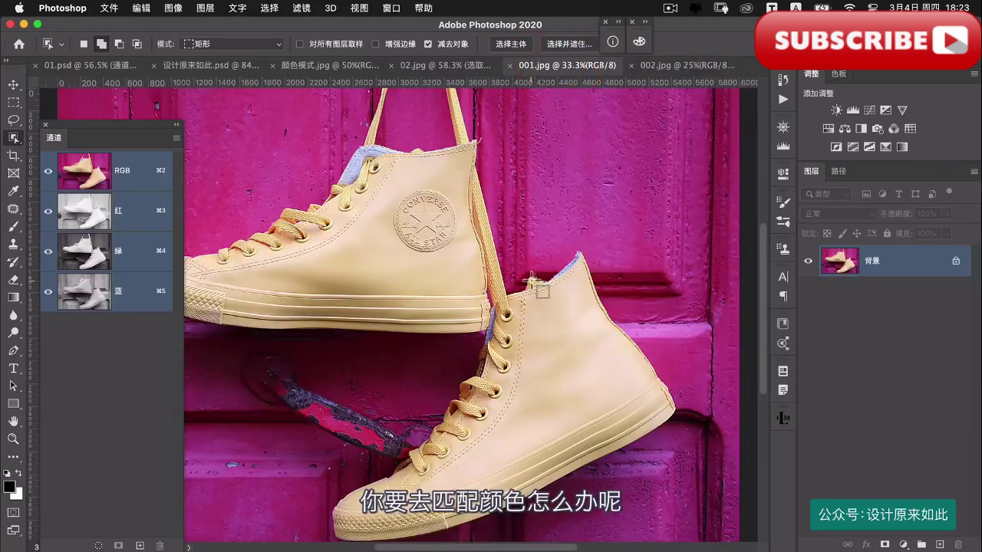
{"action": "left_click", "coordinate": [666, 65]}
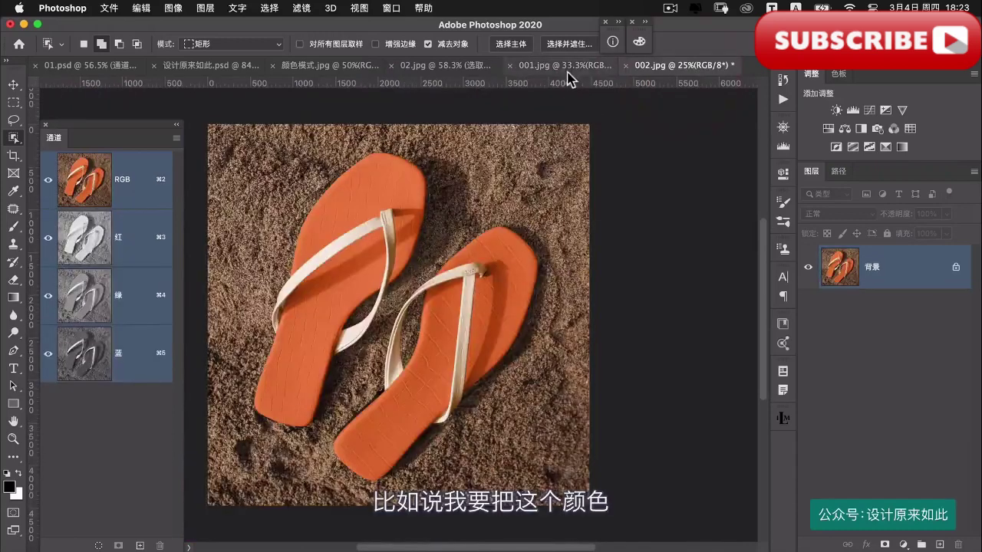
{"action": "left_click", "coordinate": [565, 65]}
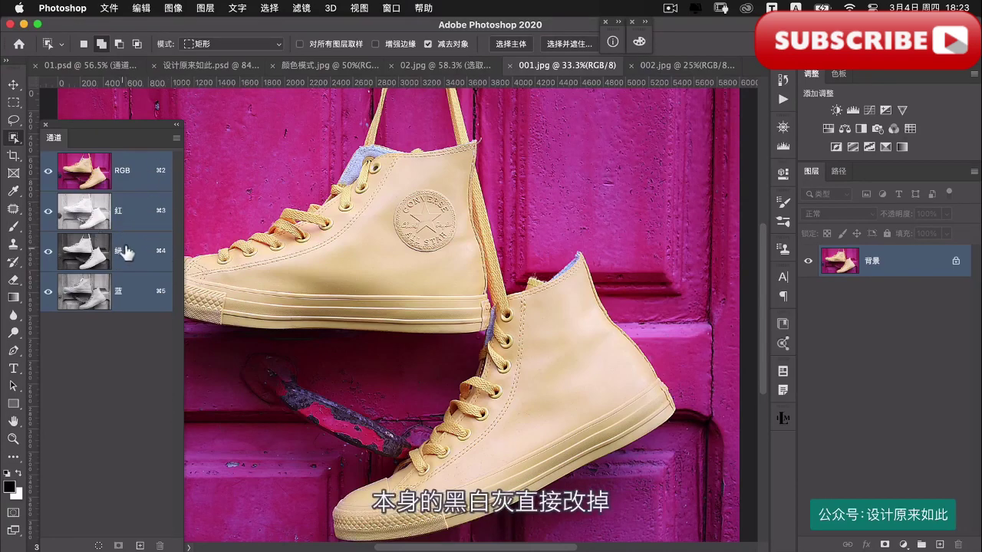
{"action": "left_click", "coordinate": [690, 66]}
{"action": "left_click", "coordinate": [560, 66]}
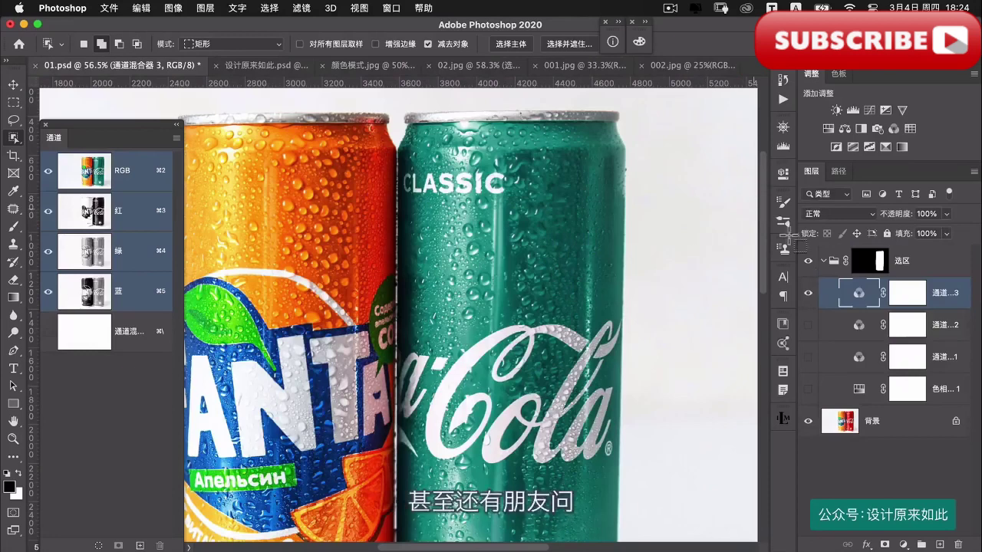
- In 01.psd, hide the visible Channel Mixer layer (通道混合器 3) and add a new Channel Mixer above it, keeping red (红) as output channel
{"action": "left_click", "coordinate": [810, 292]}
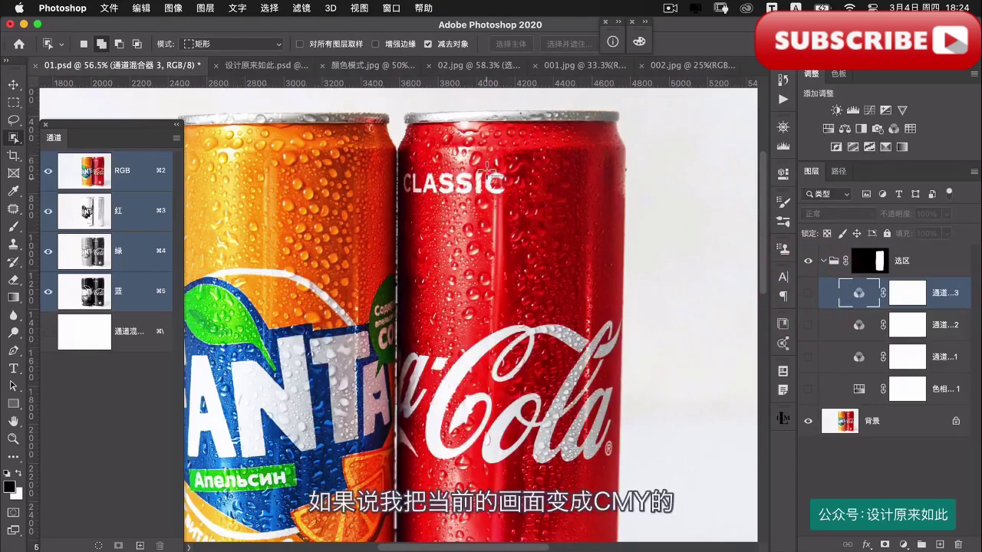
{"action": "left_click", "coordinate": [893, 128]}
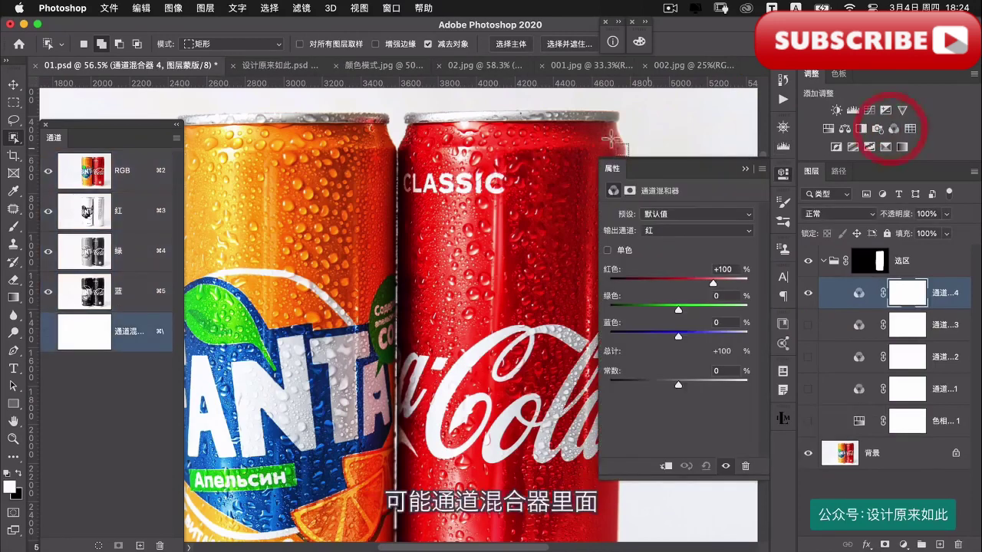
{"action": "left_click", "coordinate": [667, 230]}
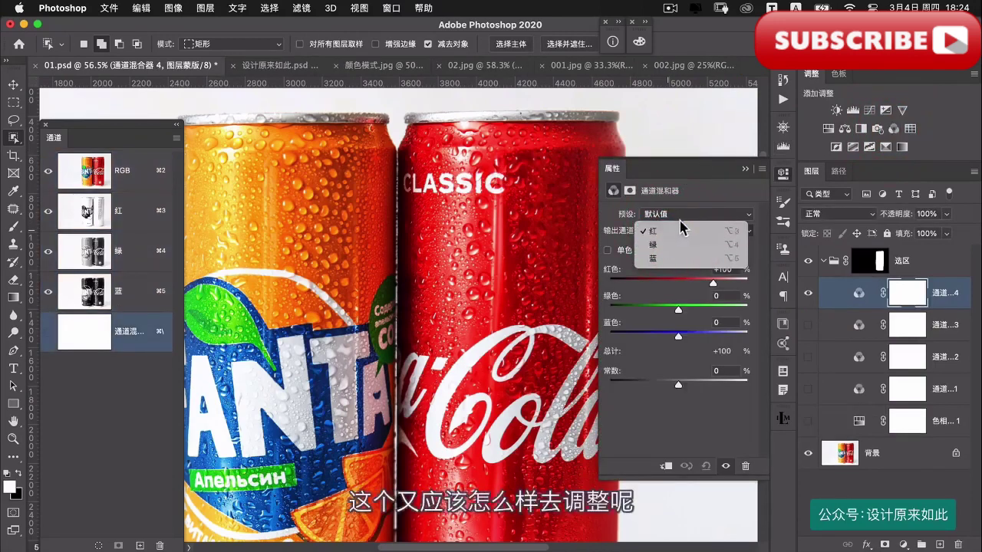
{"action": "left_click", "coordinate": [696, 178]}
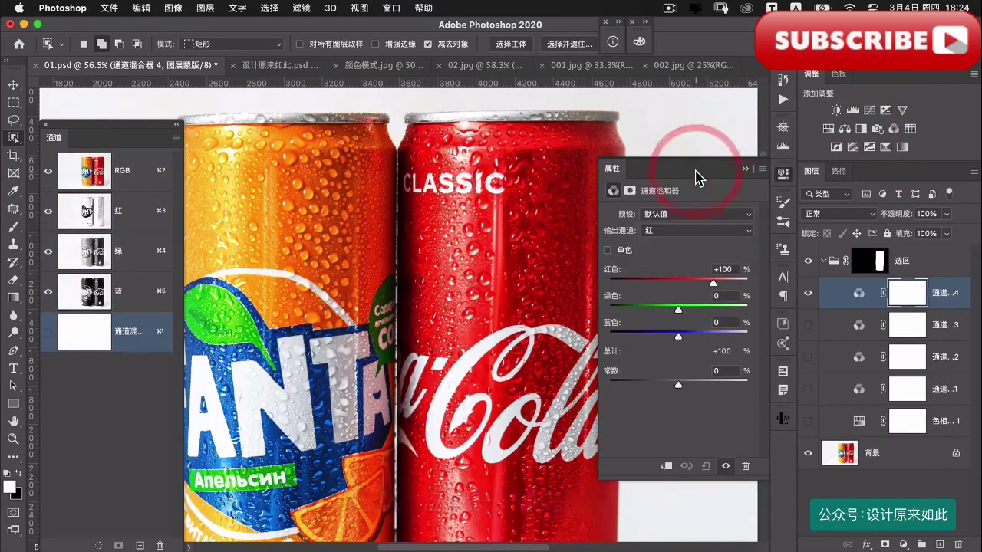